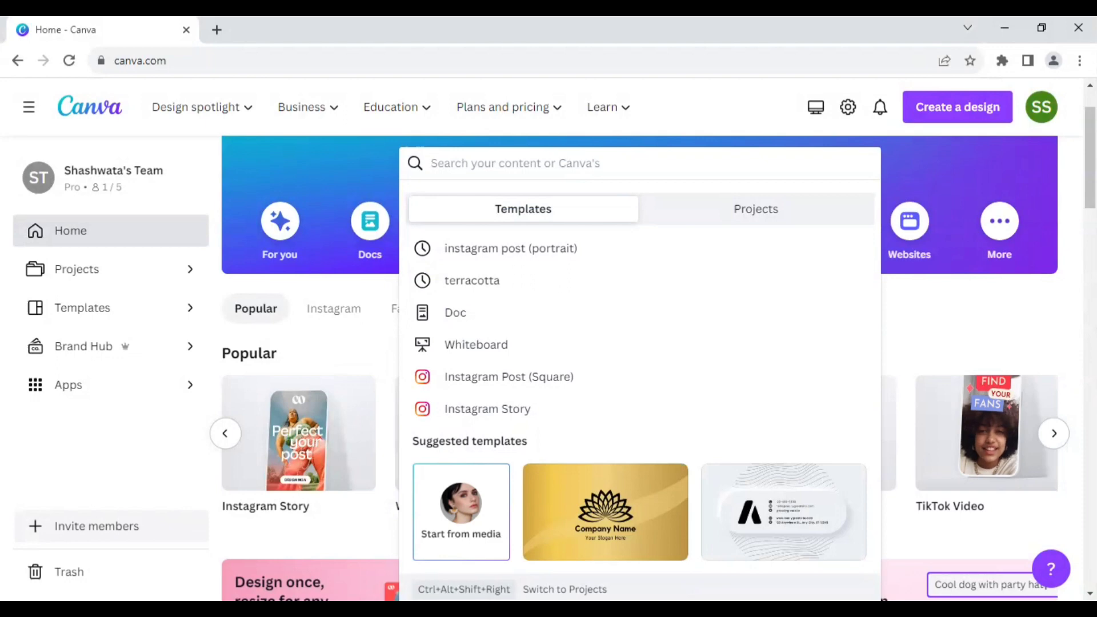
Search the templates for "instagram", choose Instagram Post (Portrait), and create a blank design in that format
{"action": "type", "text": "instagram"}
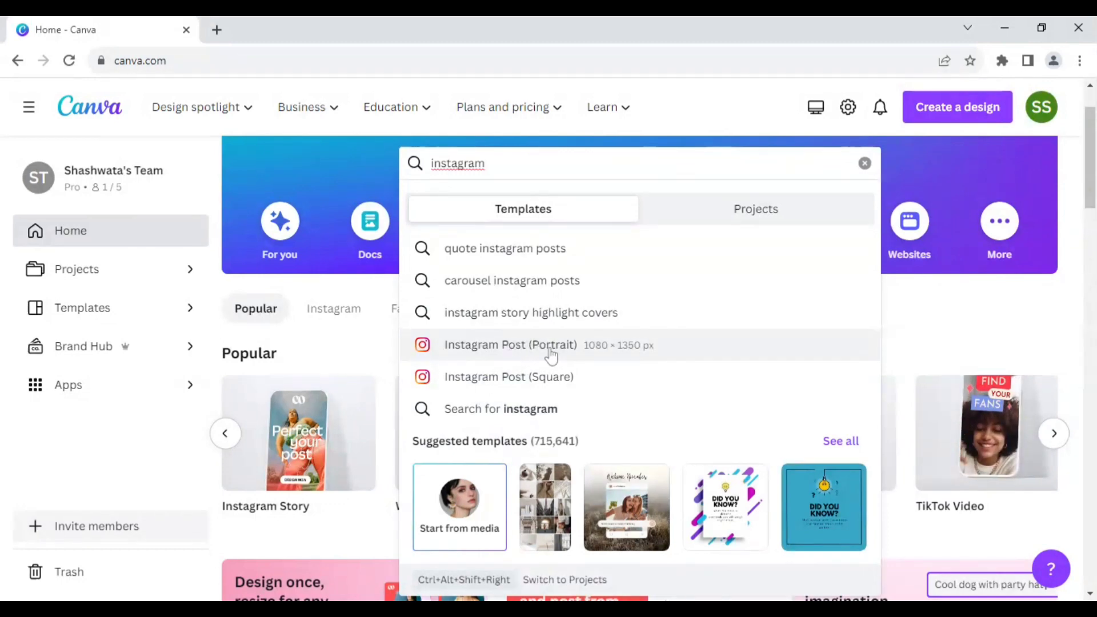
{"action": "left_click", "coordinate": [618, 353]}
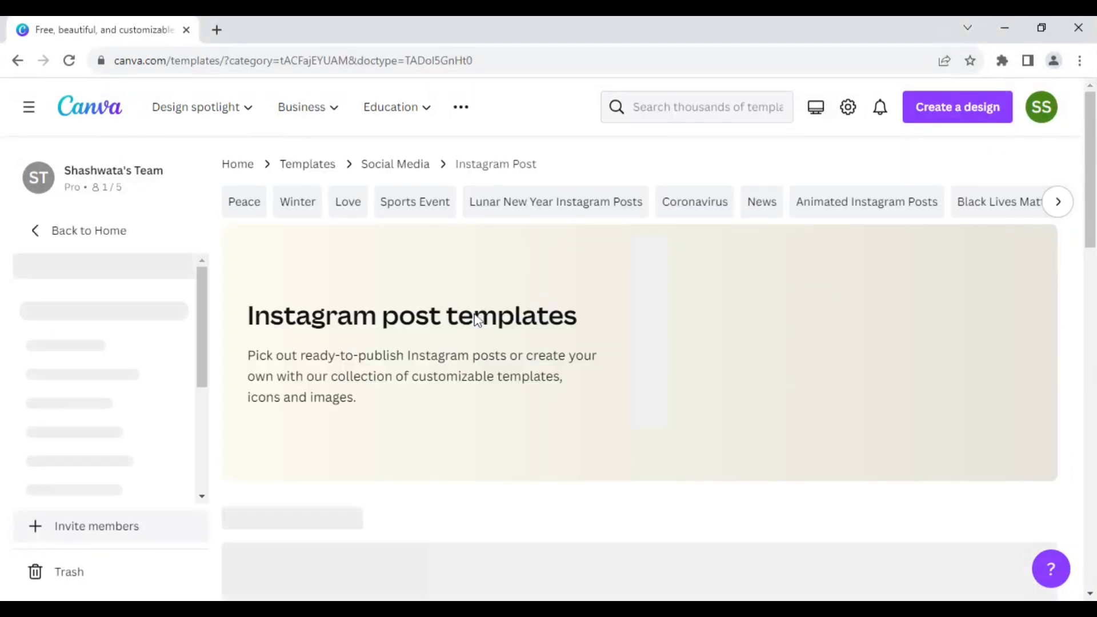
{"action": "scroll", "coordinate": [477, 320], "scroll_direction": "down", "scroll_amount": 3}
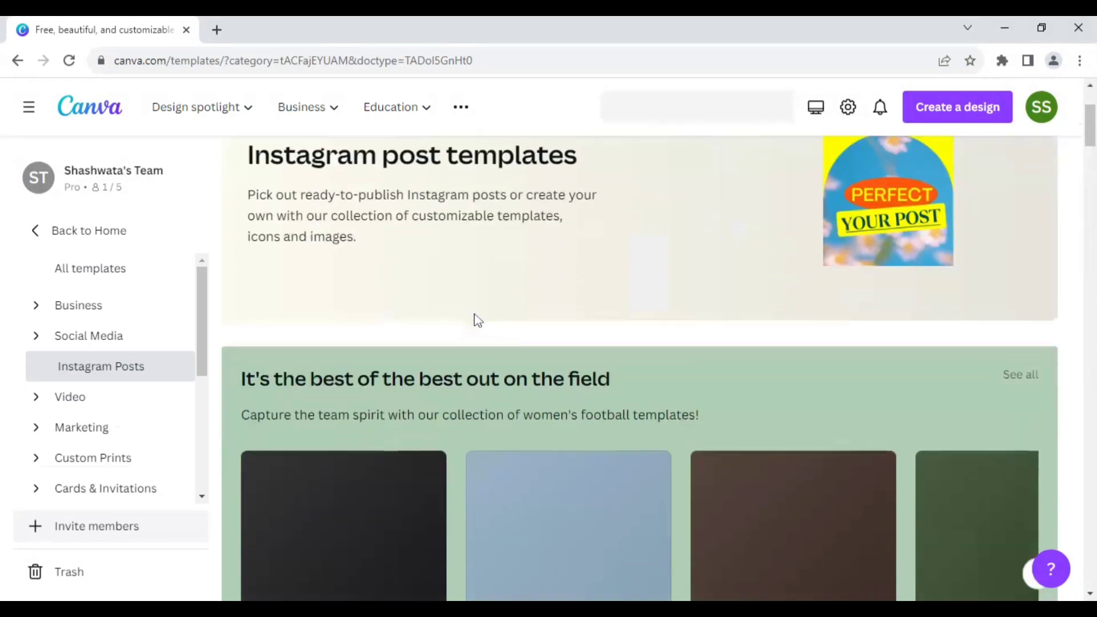
{"action": "scroll", "coordinate": [464, 320], "scroll_direction": "down", "scroll_amount": 8}
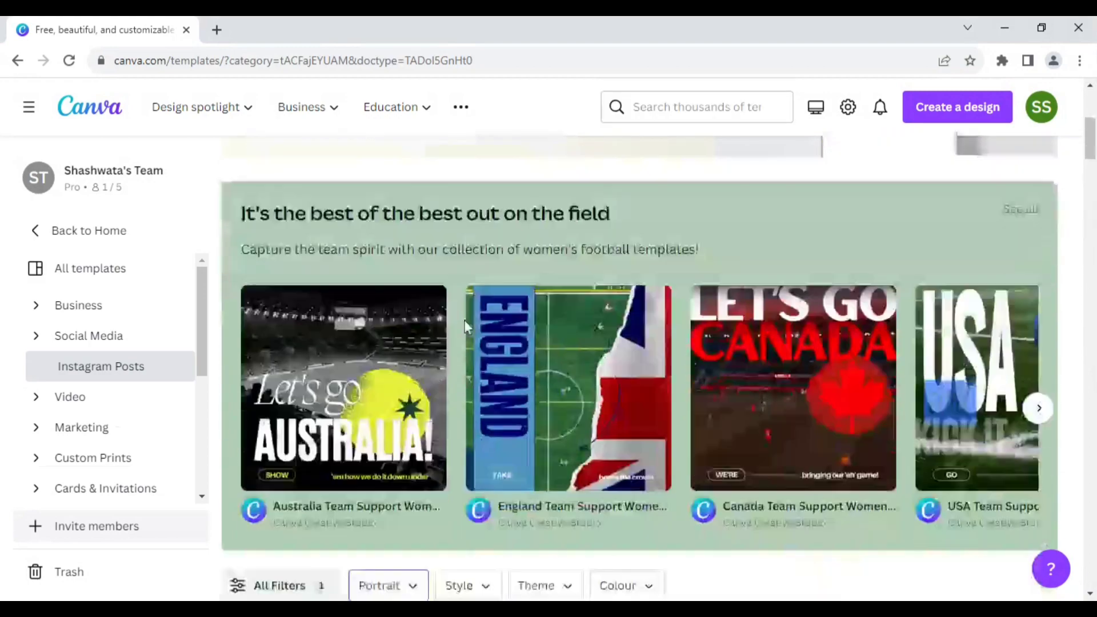
{"action": "scroll", "coordinate": [462, 331], "scroll_direction": "down", "scroll_amount": 1}
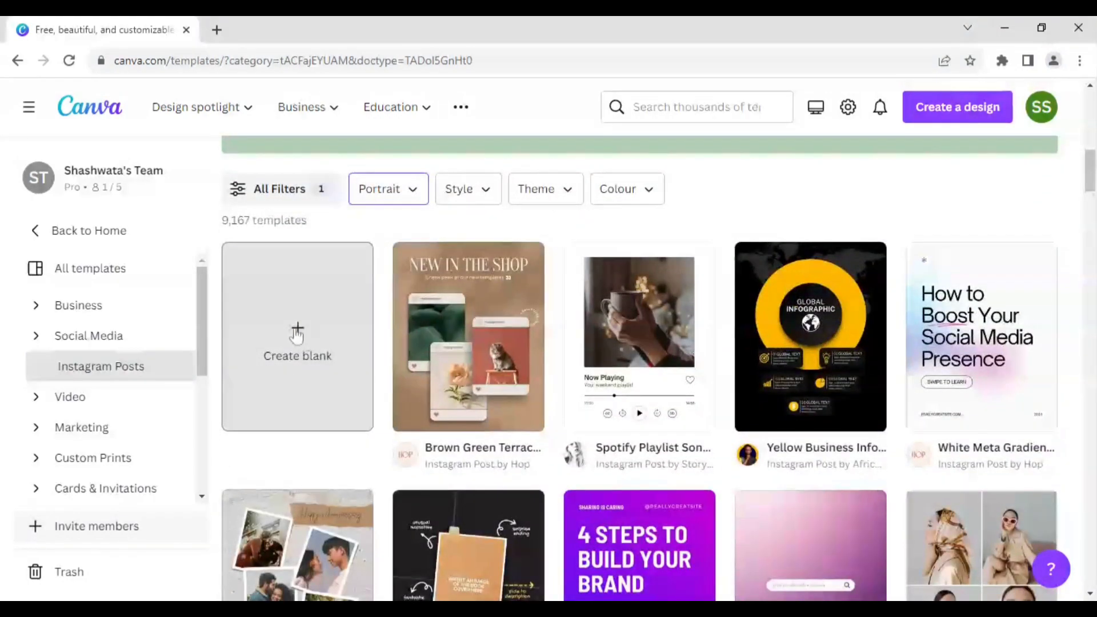
{"action": "left_click", "coordinate": [298, 336]}
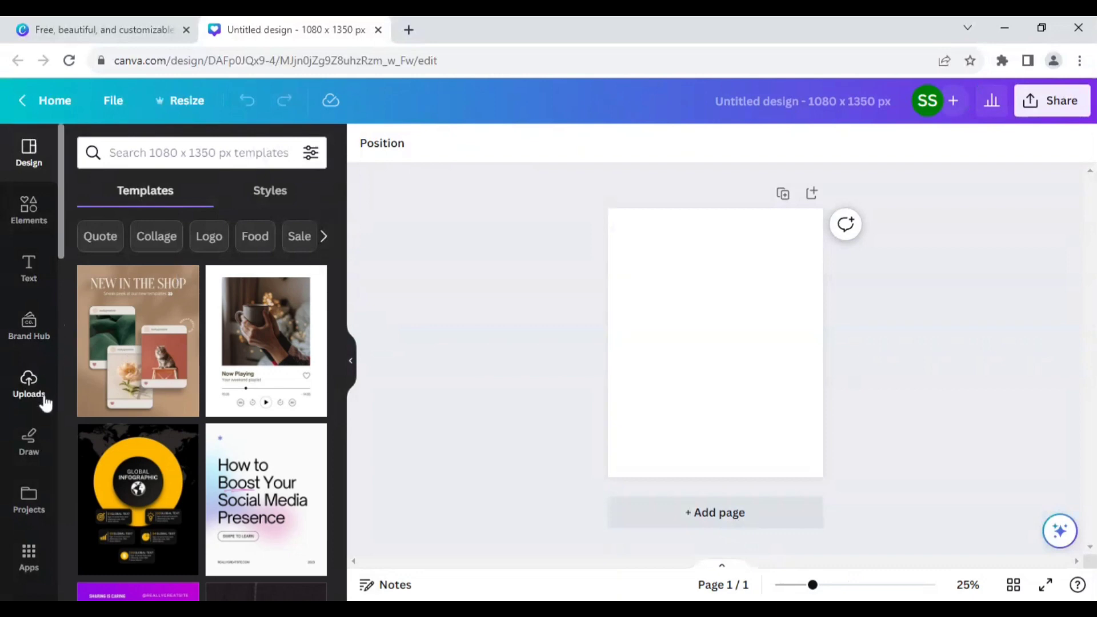
Search the elements for "dark blue gradient background" and show all matching photos
{"action": "scroll", "coordinate": [35, 400], "scroll_direction": "down", "scroll_amount": 2}
{"action": "scroll", "coordinate": [44, 404], "scroll_direction": "up", "scroll_amount": 2}
{"action": "left_click", "coordinate": [31, 212]}
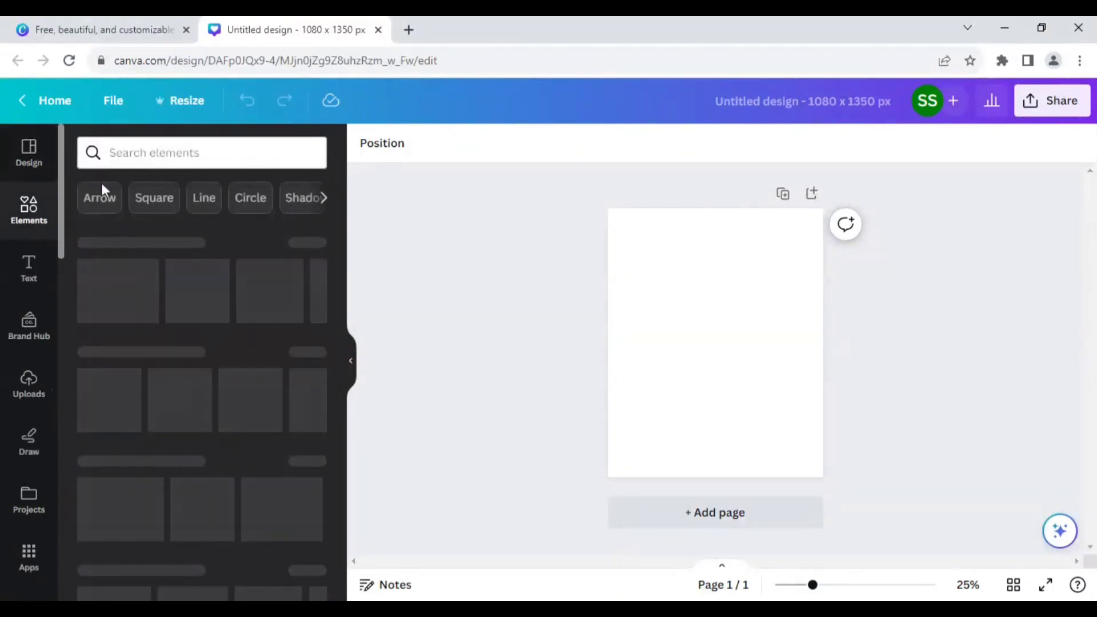
{"action": "left_click", "coordinate": [164, 153]}
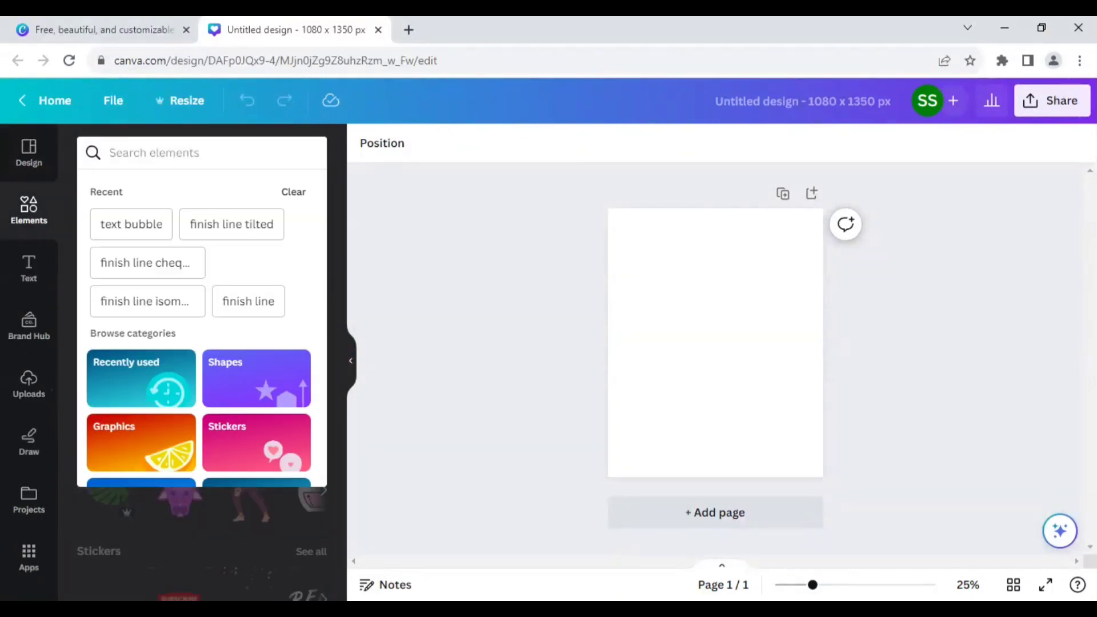
{"action": "type", "text": "dar"}
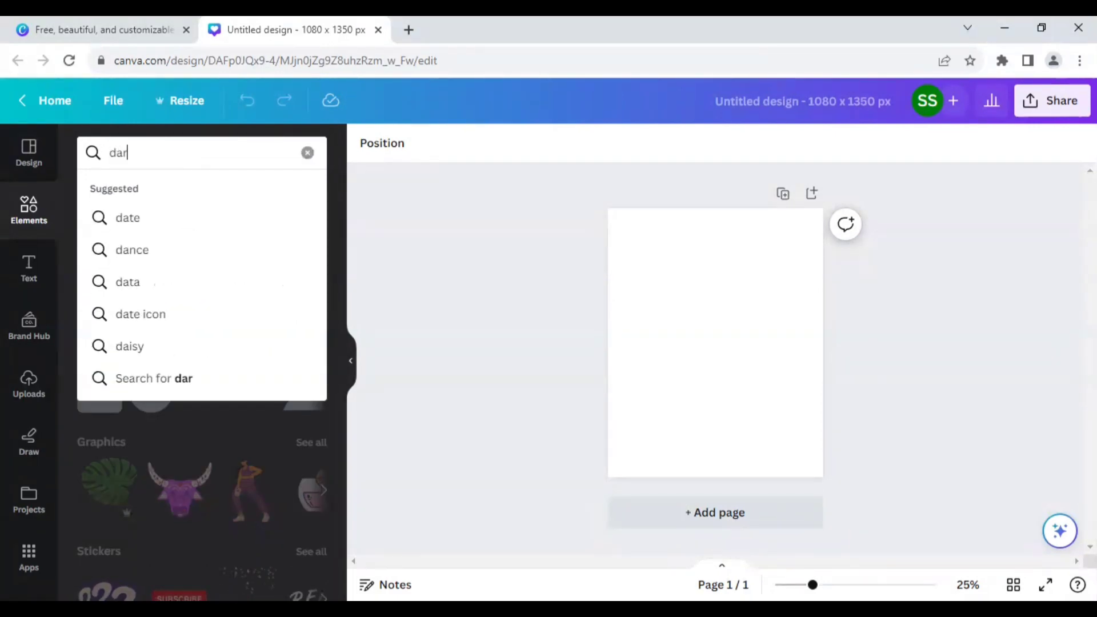
{"action": "type", "text": "k blue gr"}
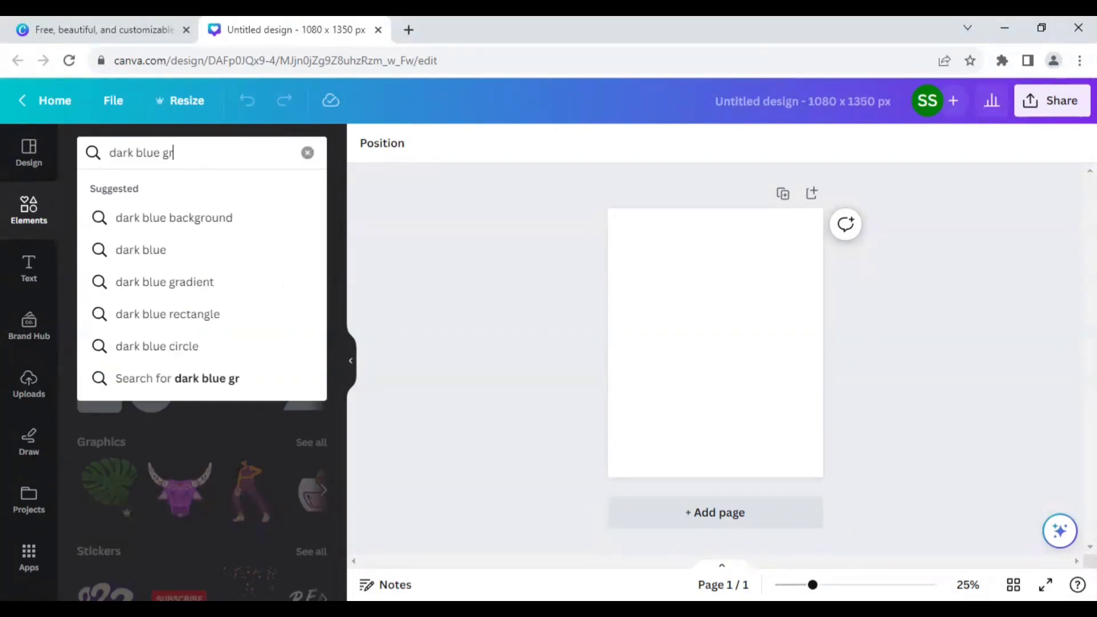
{"action": "type", "text": "adient bac"}
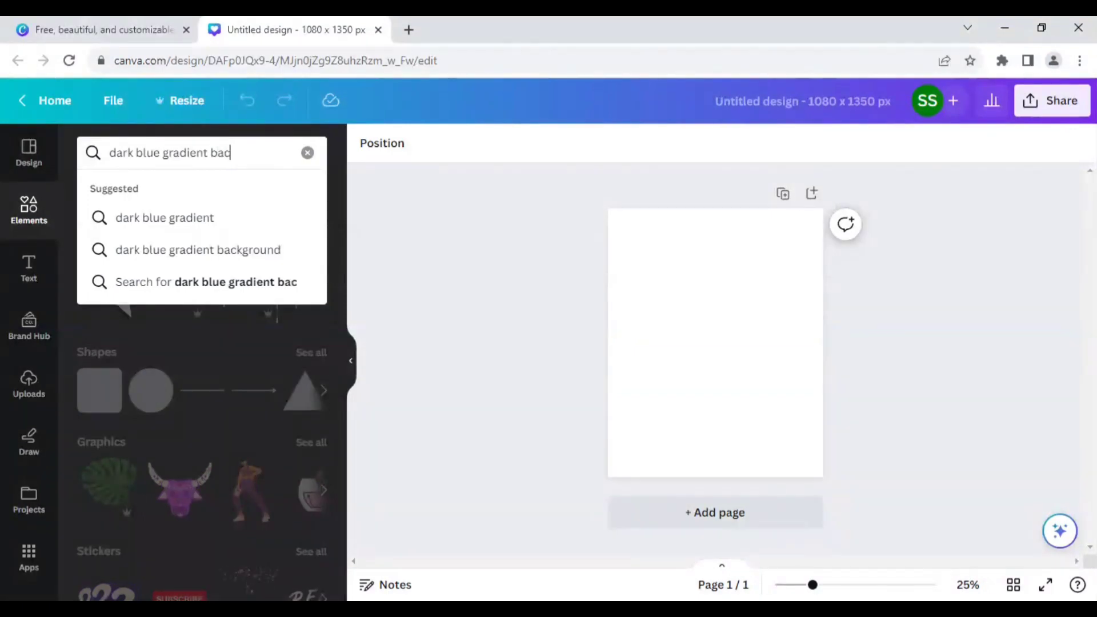
{"action": "type", "text": "kground"}
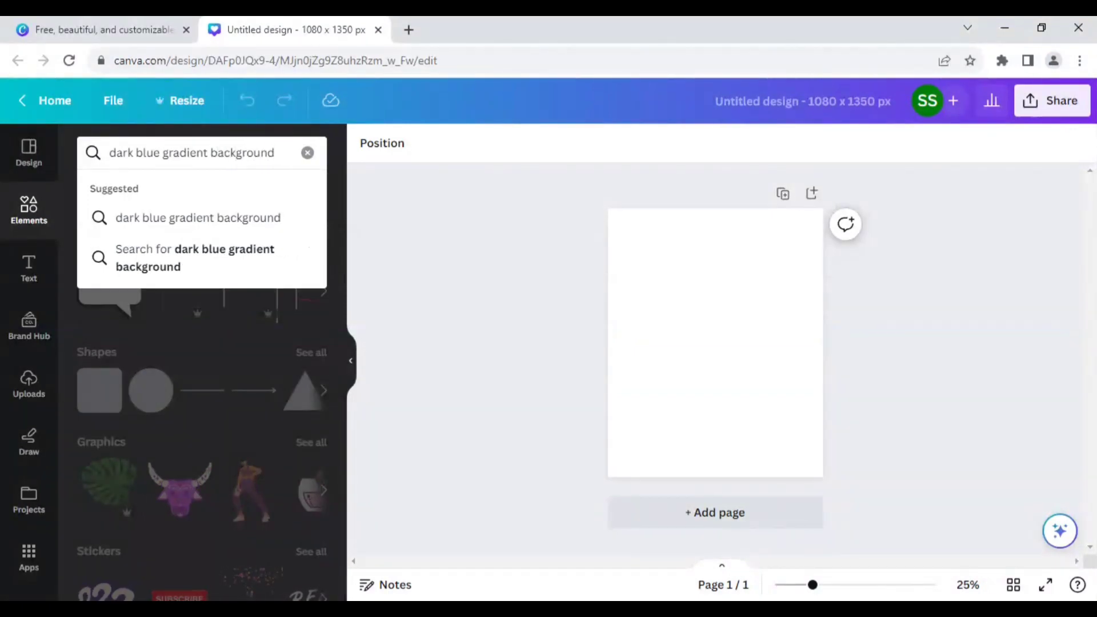
{"action": "key", "text": "Return"}
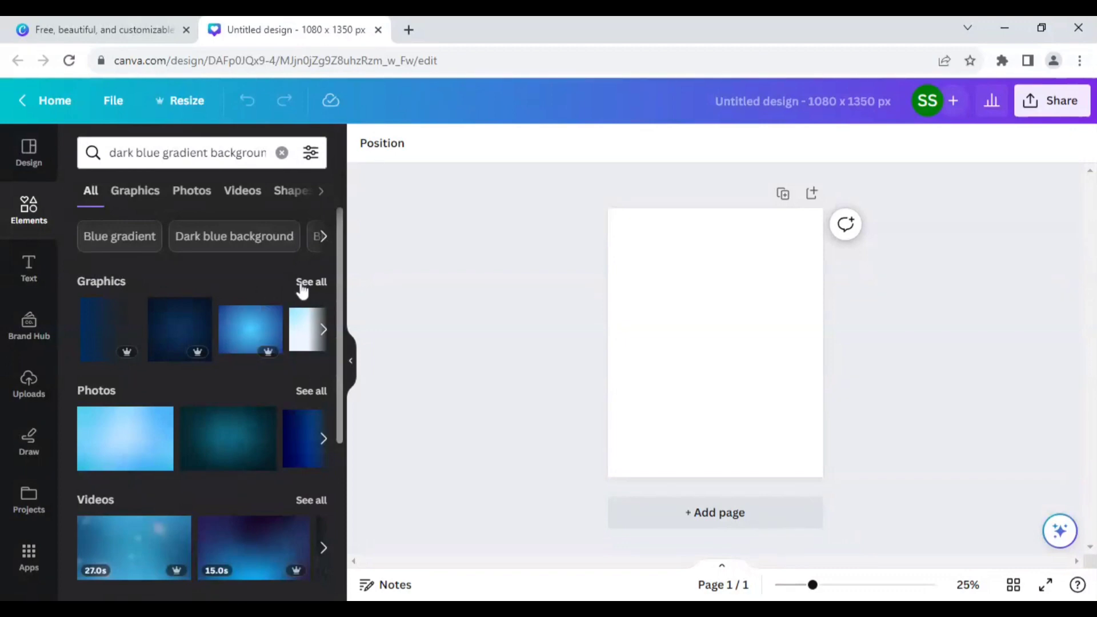
{"action": "left_click", "coordinate": [309, 393]}
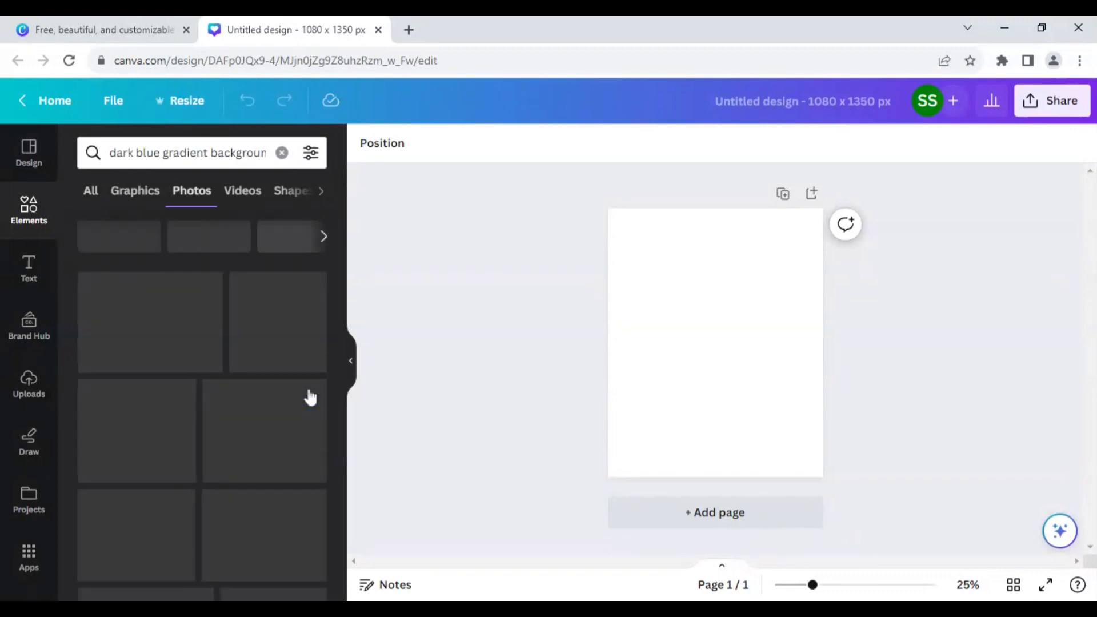
Add the dark blue gradient photo with the bright blue glowing centre and set it as the page background
{"action": "scroll", "coordinate": [240, 354], "scroll_direction": "down", "scroll_amount": 1}
{"action": "scroll", "coordinate": [240, 359], "scroll_direction": "down", "scroll_amount": 7}
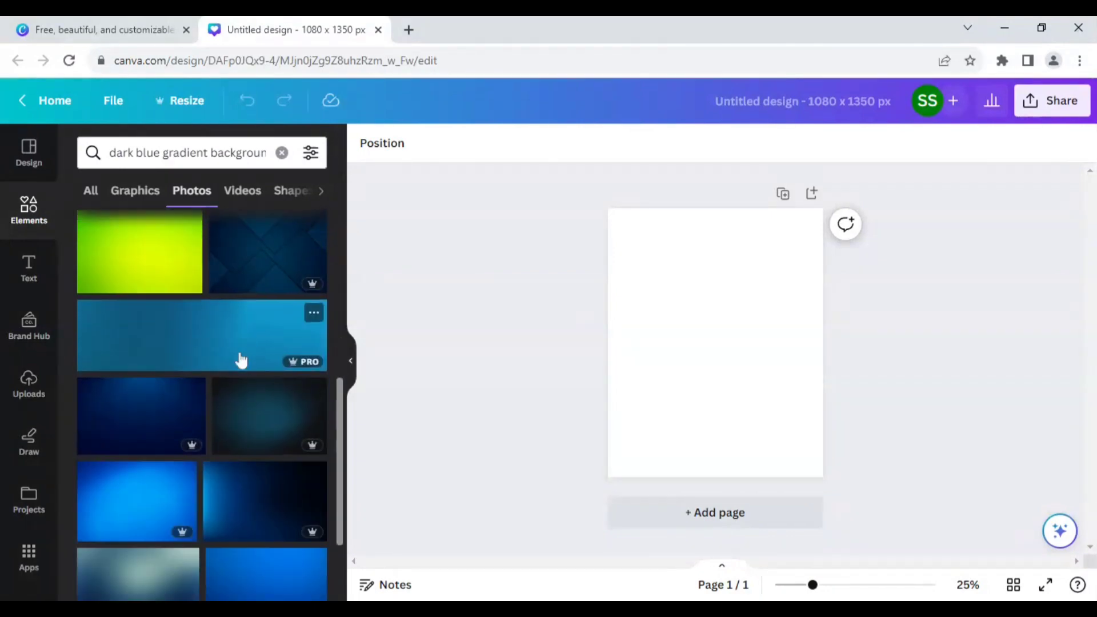
{"action": "scroll", "coordinate": [241, 360], "scroll_direction": "down", "scroll_amount": 7}
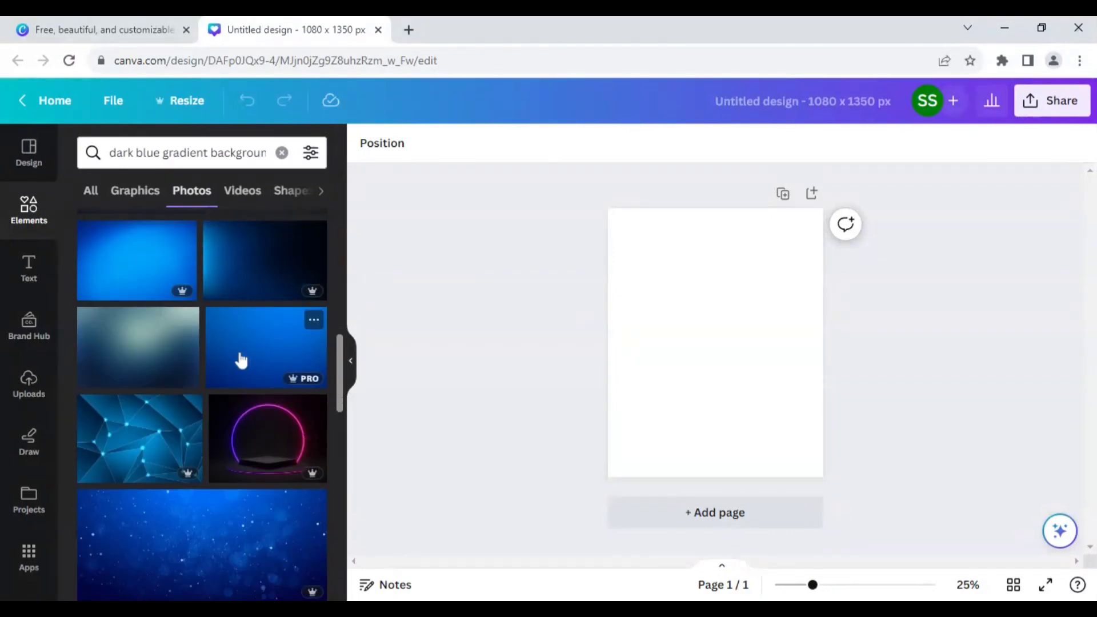
{"action": "scroll", "coordinate": [242, 360], "scroll_direction": "down", "scroll_amount": 3}
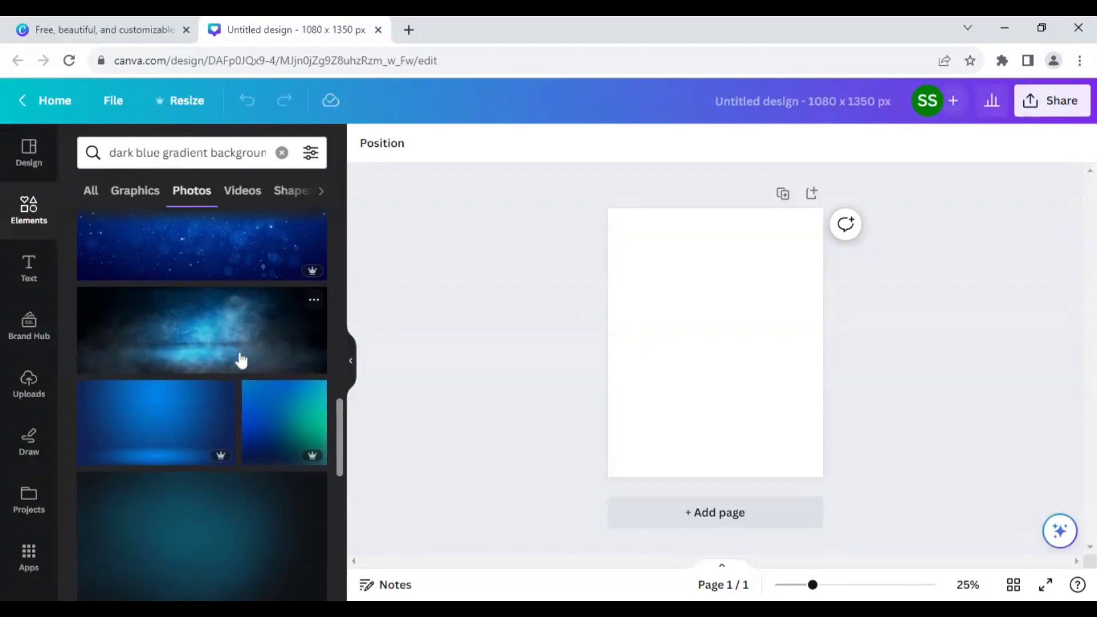
{"action": "scroll", "coordinate": [241, 361], "scroll_direction": "down", "scroll_amount": 6}
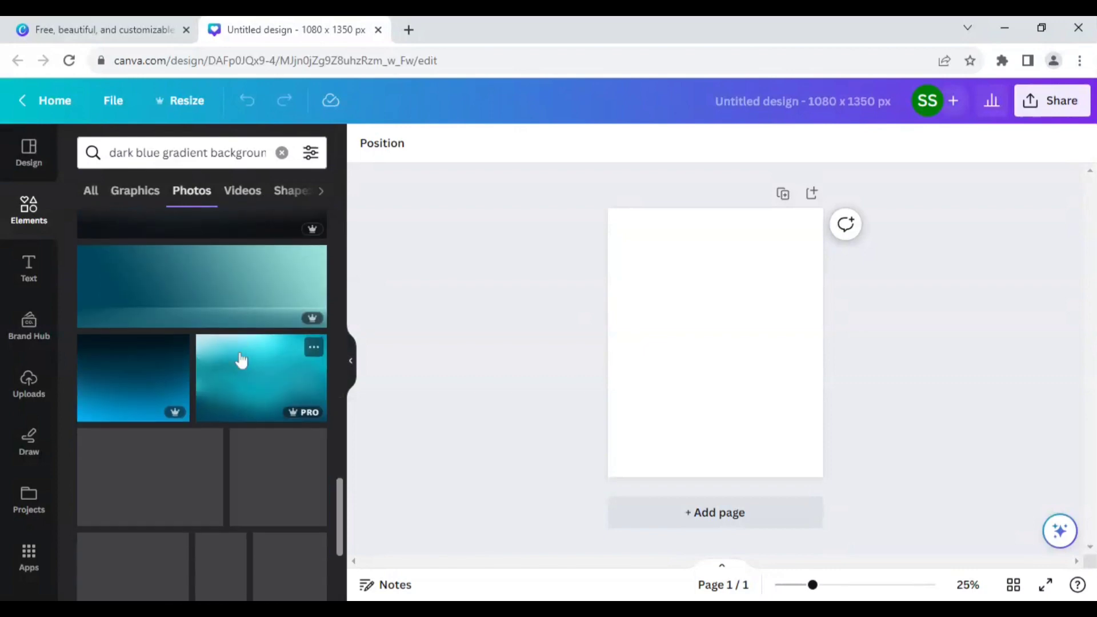
{"action": "scroll", "coordinate": [241, 360], "scroll_direction": "down", "scroll_amount": 1}
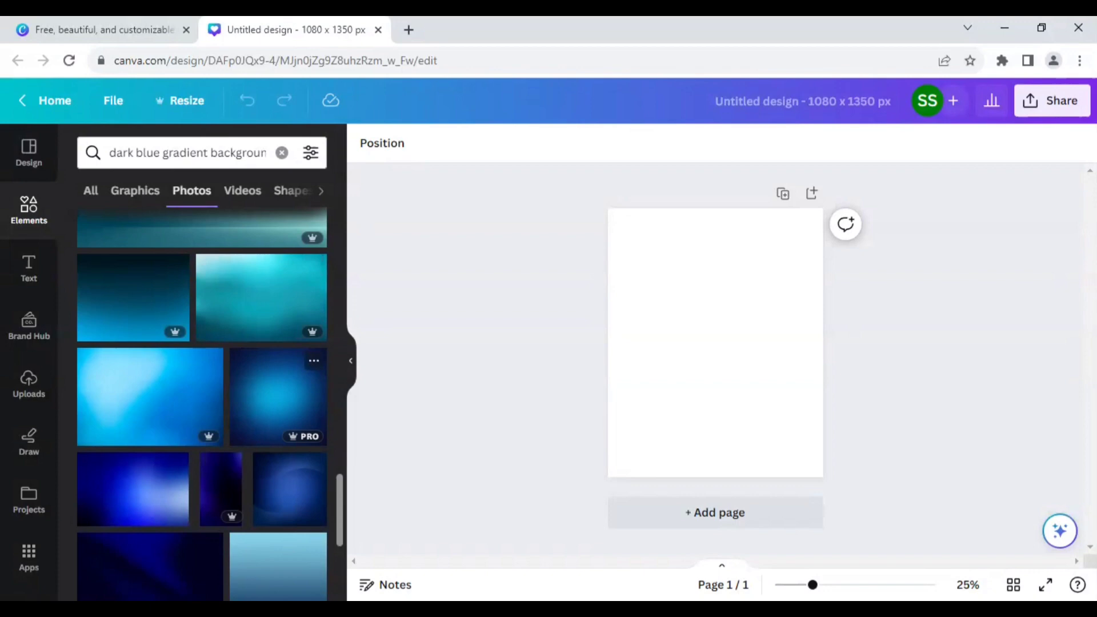
{"action": "left_click", "coordinate": [279, 398]}
{"action": "right_click", "coordinate": [719, 374]}
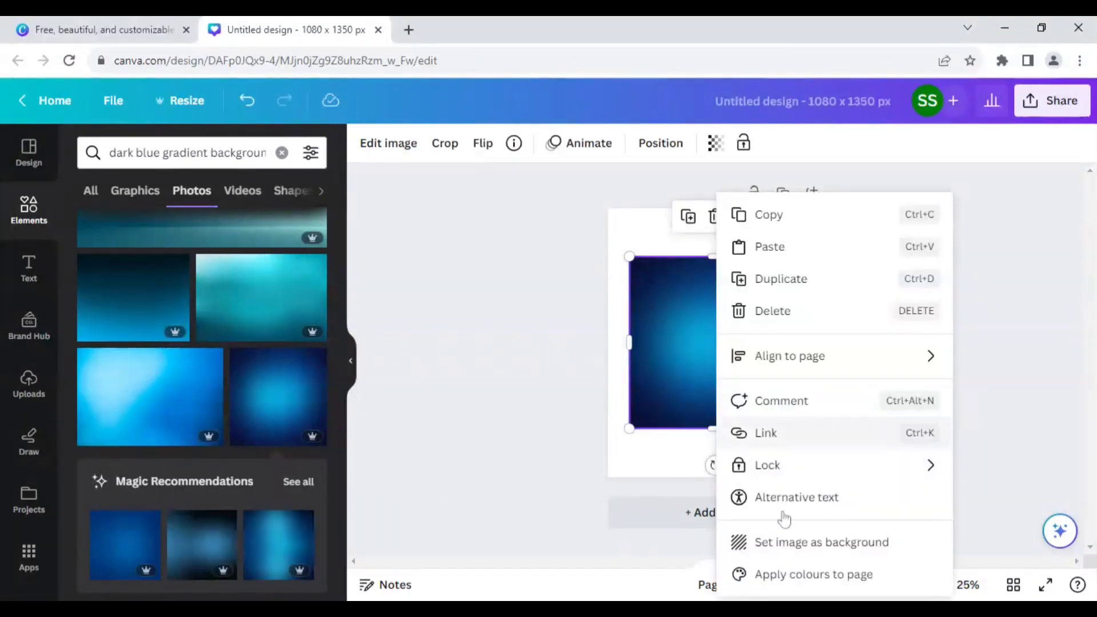
{"action": "left_click", "coordinate": [785, 541]}
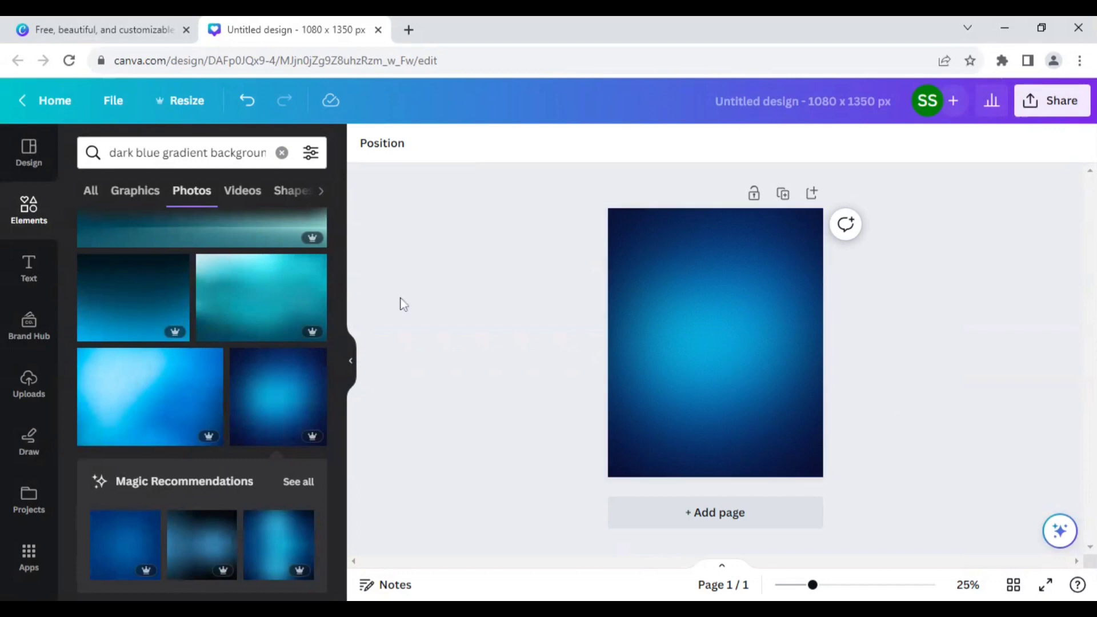
Replace the element search with "earth illustration" and show all matching graphics
{"action": "left_click", "coordinate": [281, 152]}
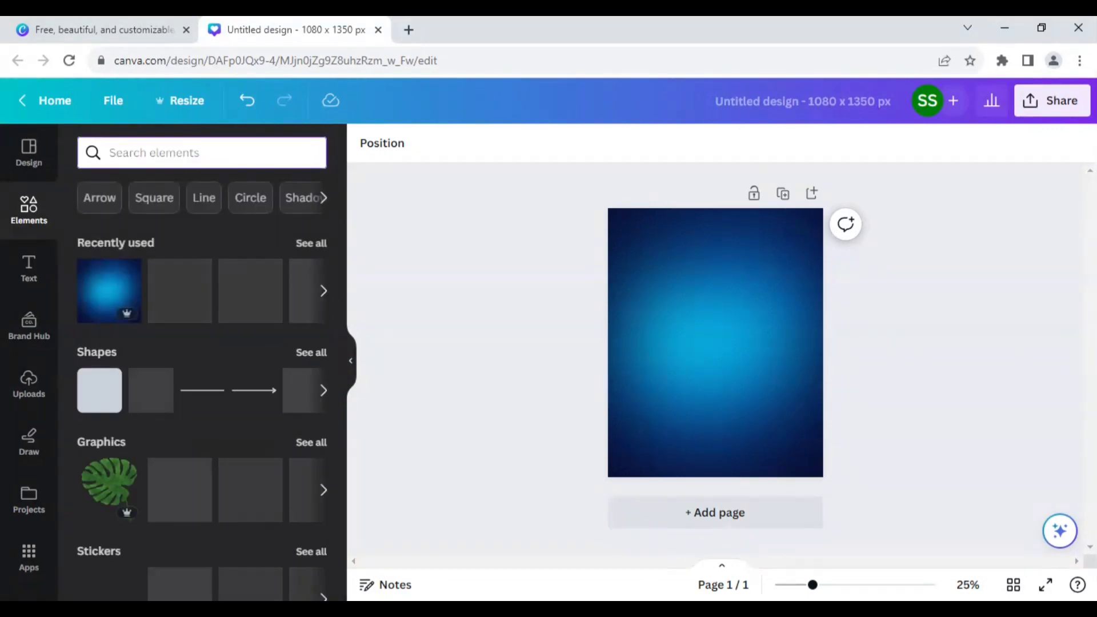
{"action": "type", "text": "eart"}
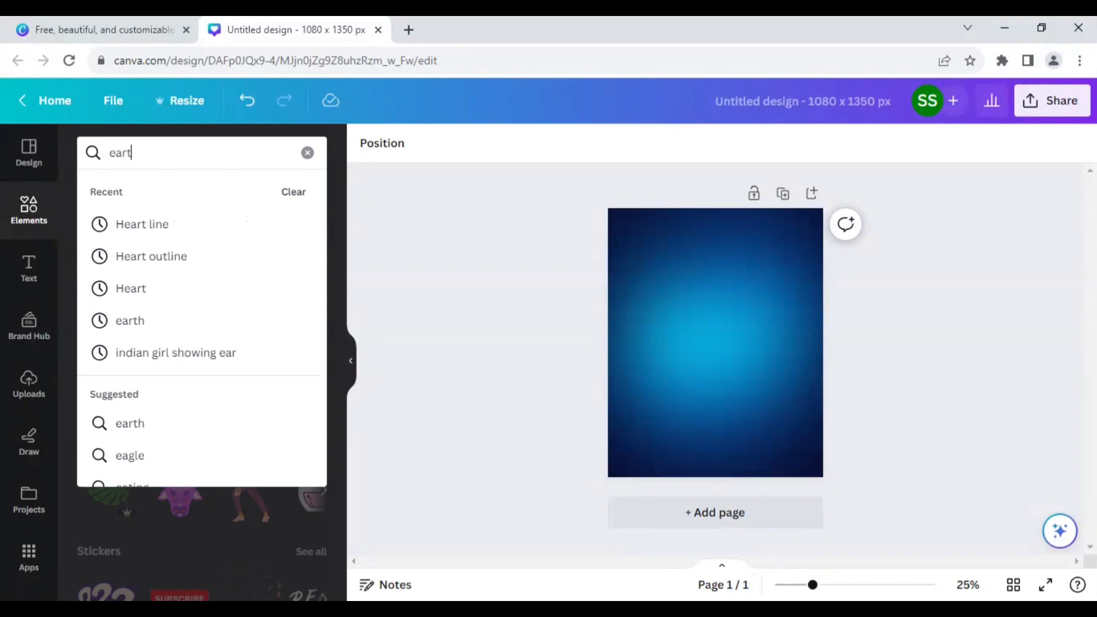
{"action": "type", "text": "h "}
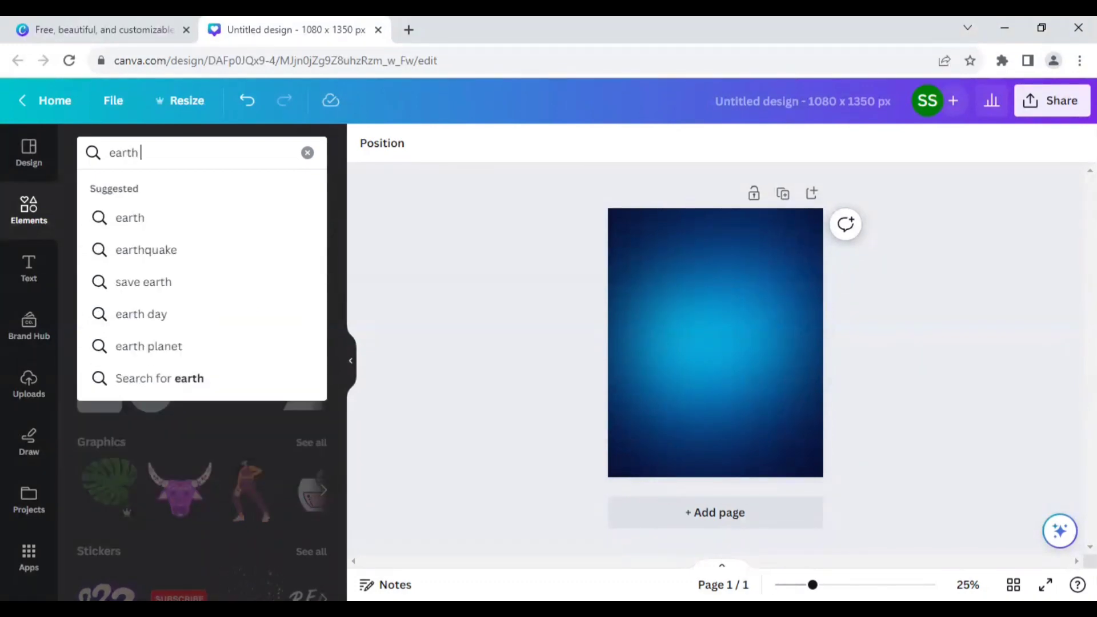
{"action": "type", "text": "illust"}
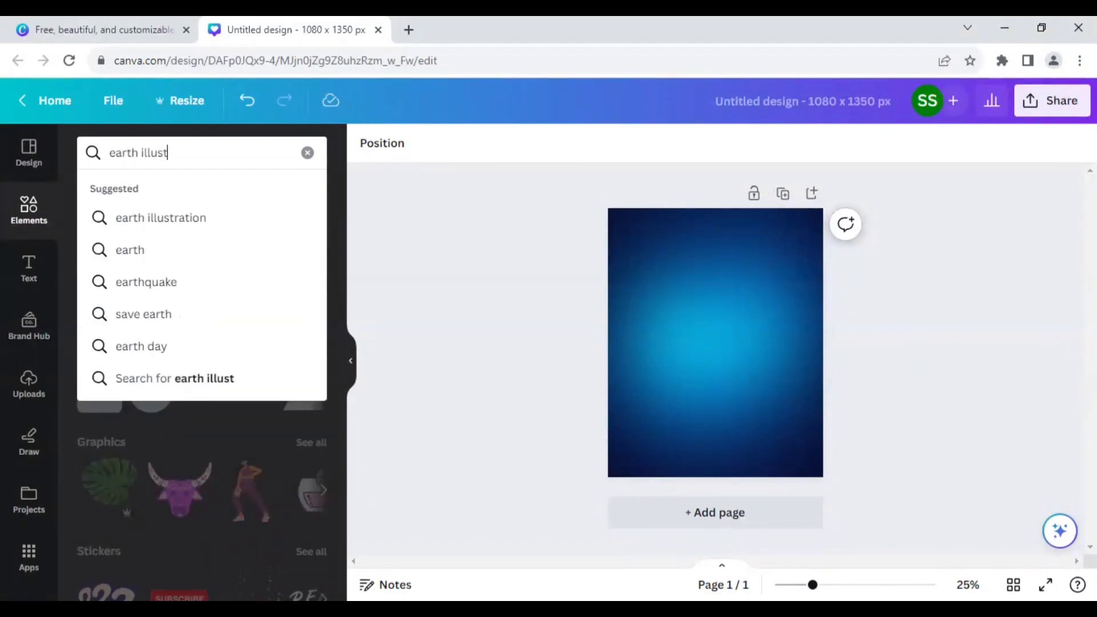
{"action": "type", "text": "ration"}
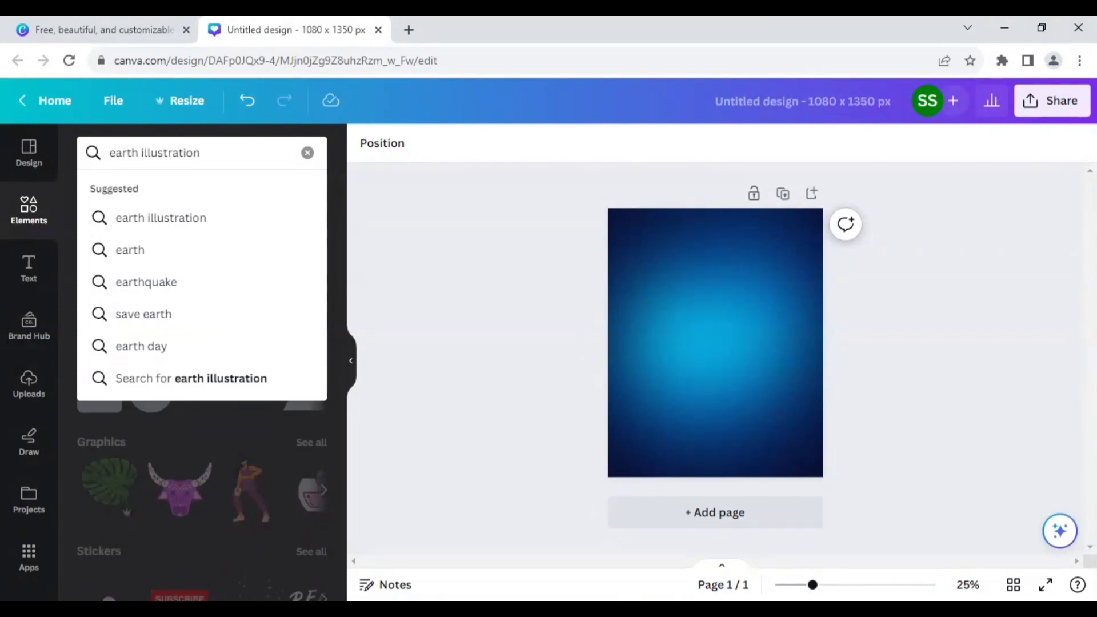
{"action": "key", "text": "Return"}
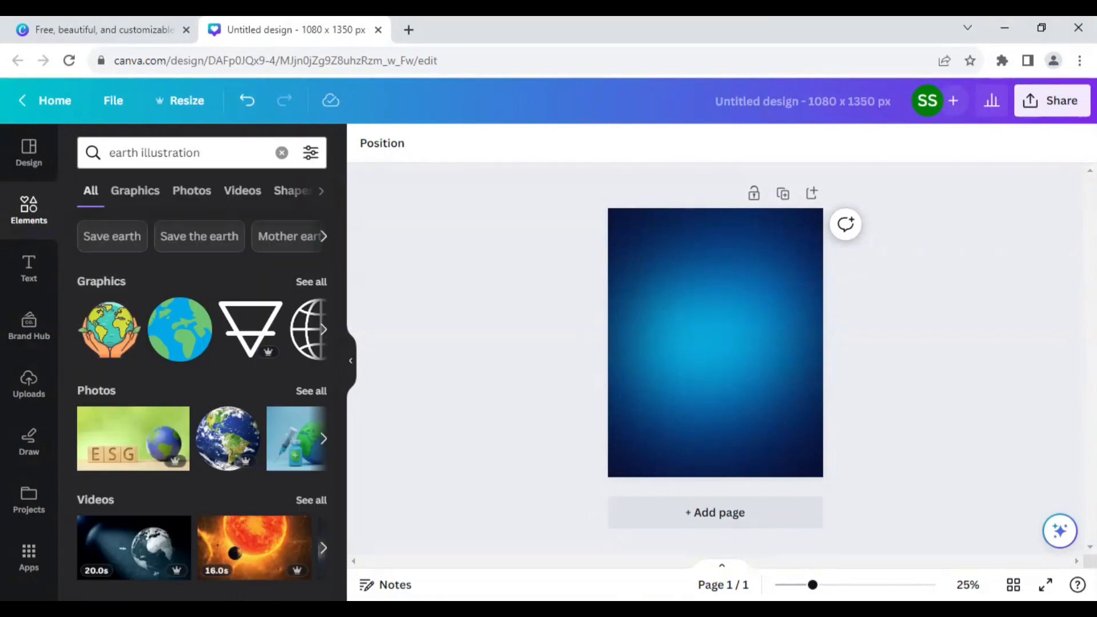
{"action": "left_click", "coordinate": [323, 286]}
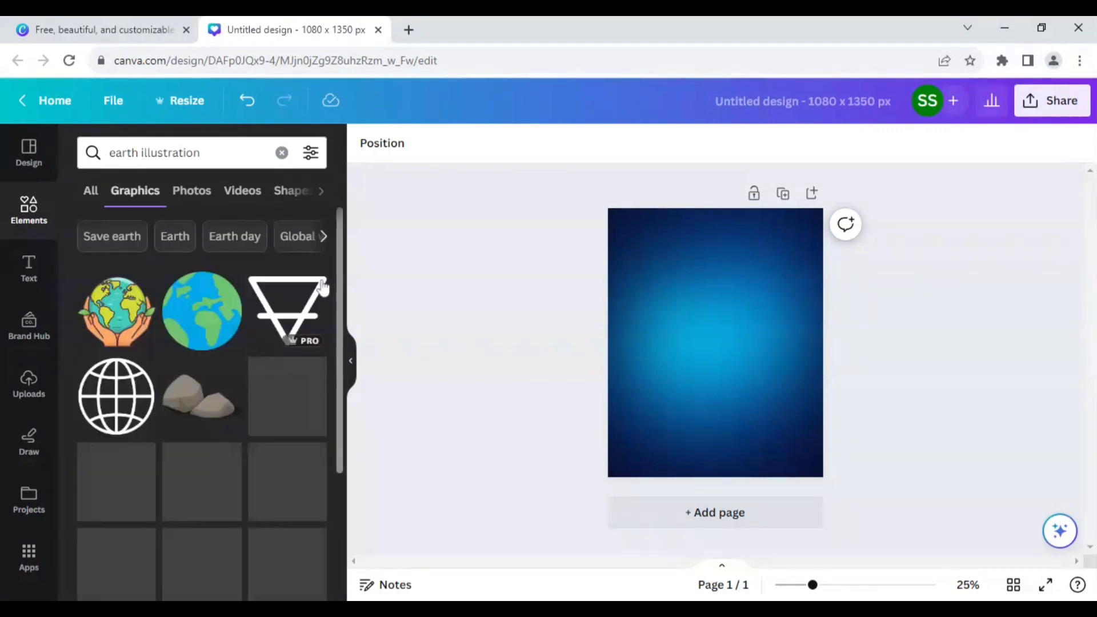
Add the flat earth graphic with light green continents on a blue globe from the search results to the page
{"action": "scroll", "coordinate": [243, 323], "scroll_direction": "down", "scroll_amount": 7}
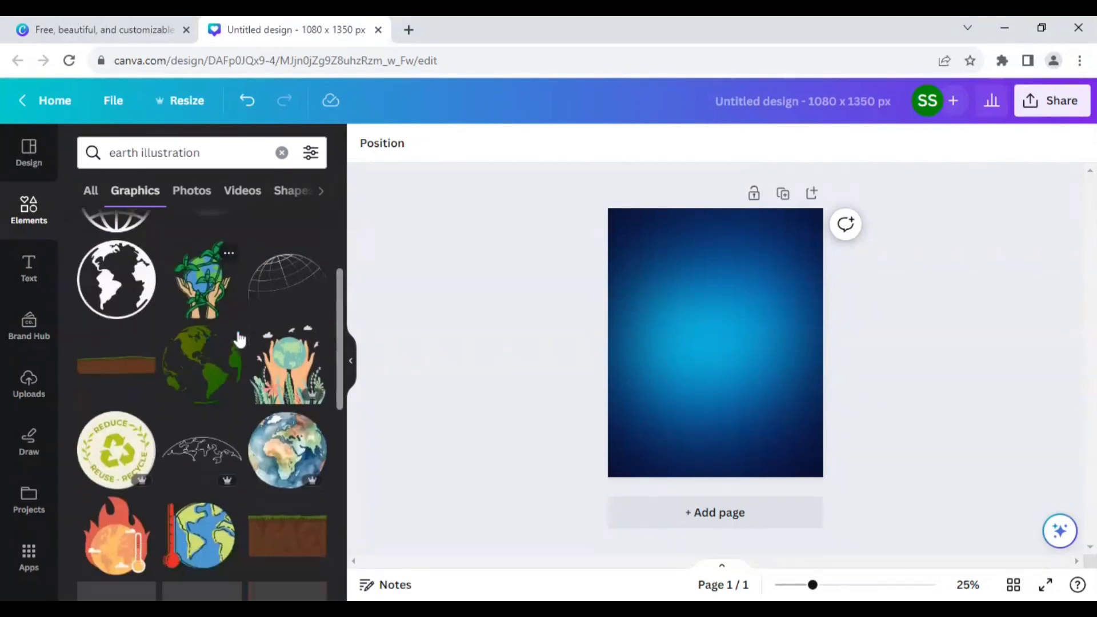
{"action": "scroll", "coordinate": [239, 341], "scroll_direction": "down", "scroll_amount": 5}
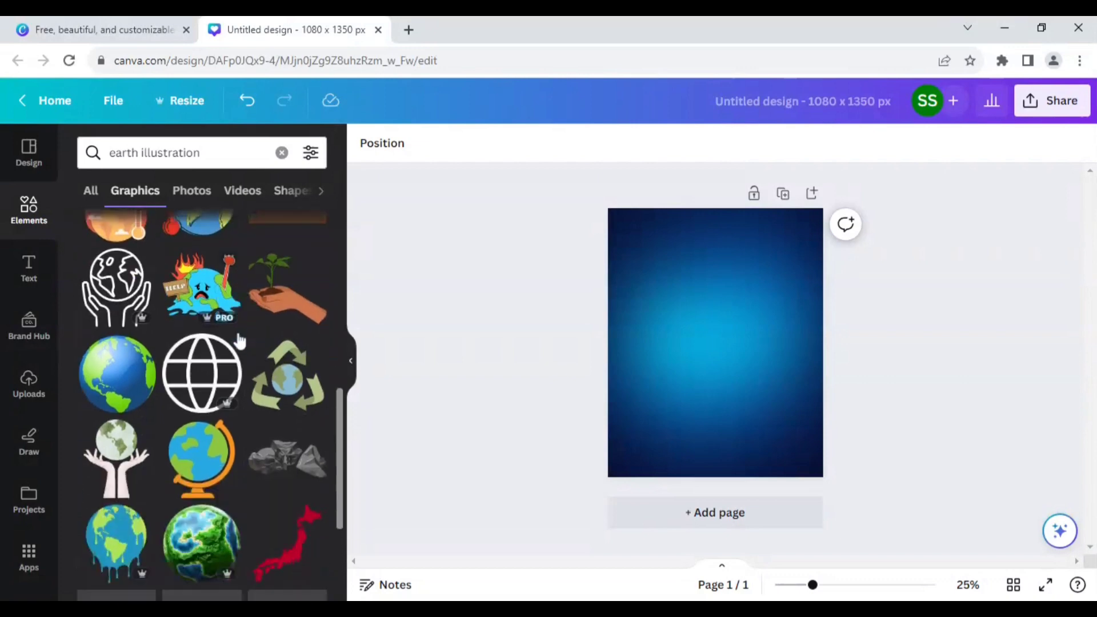
{"action": "scroll", "coordinate": [239, 341], "scroll_direction": "down", "scroll_amount": 4}
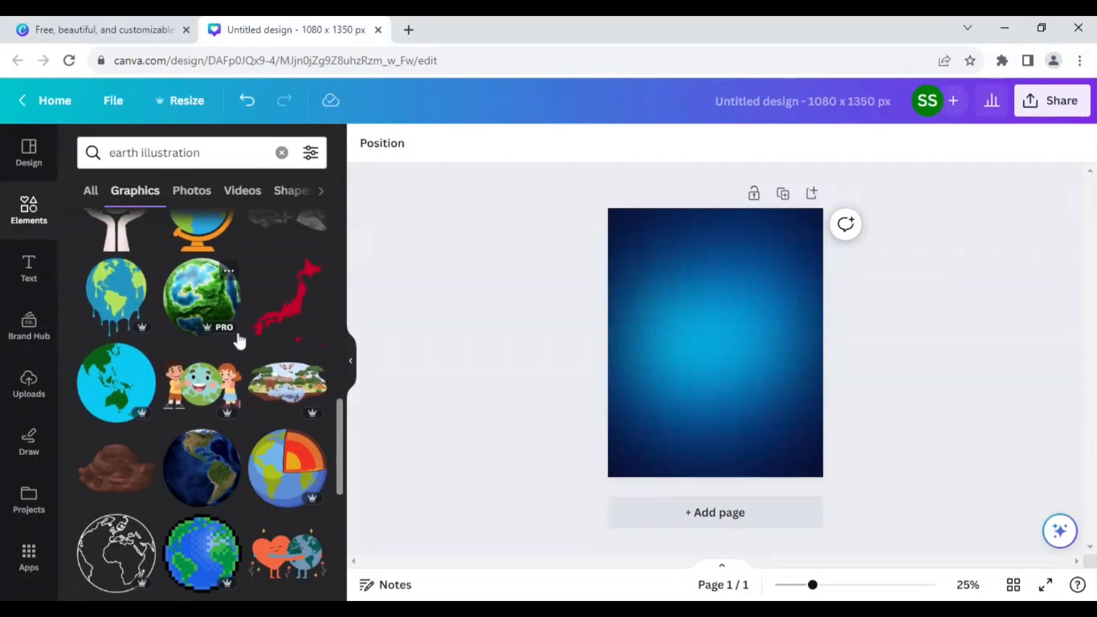
{"action": "scroll", "coordinate": [239, 341], "scroll_direction": "down", "scroll_amount": 5}
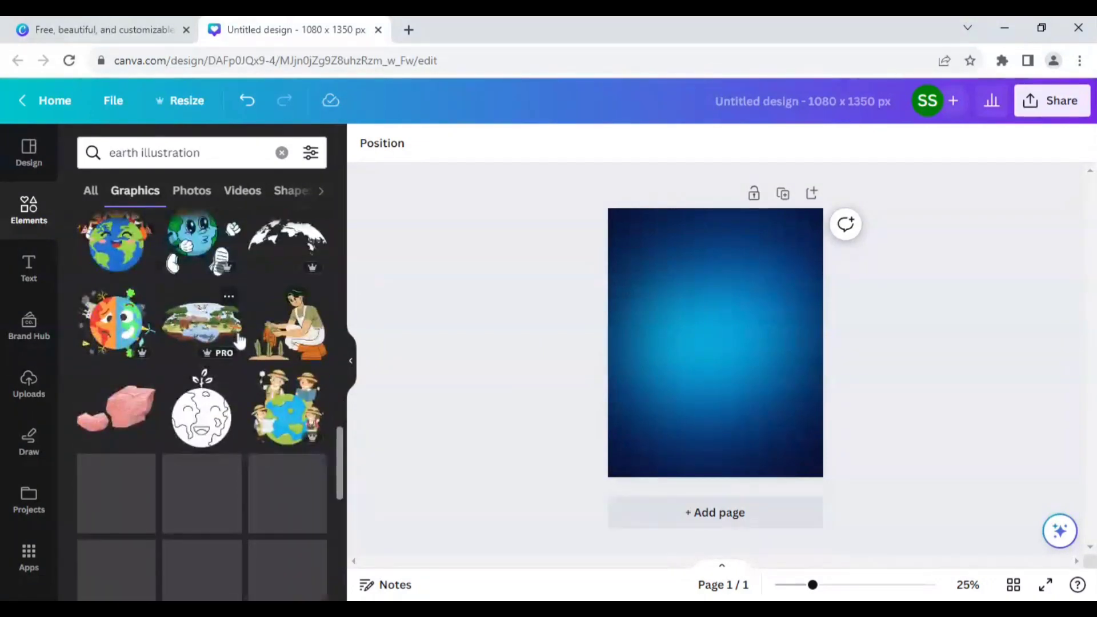
{"action": "scroll", "coordinate": [239, 341], "scroll_direction": "down", "scroll_amount": 5}
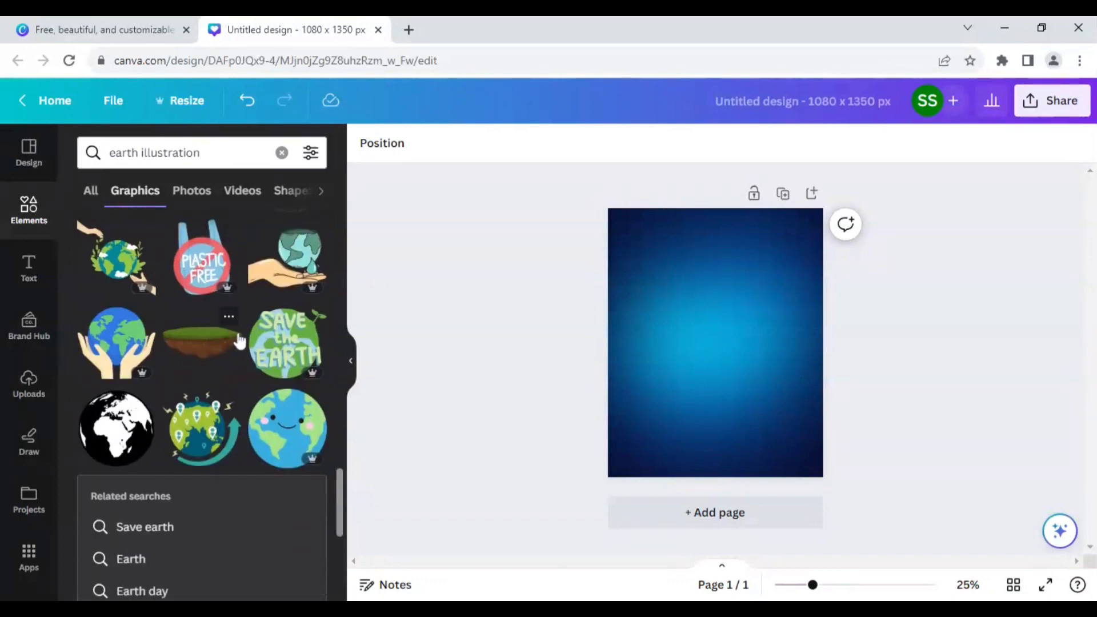
{"action": "scroll", "coordinate": [239, 341], "scroll_direction": "down", "scroll_amount": 4}
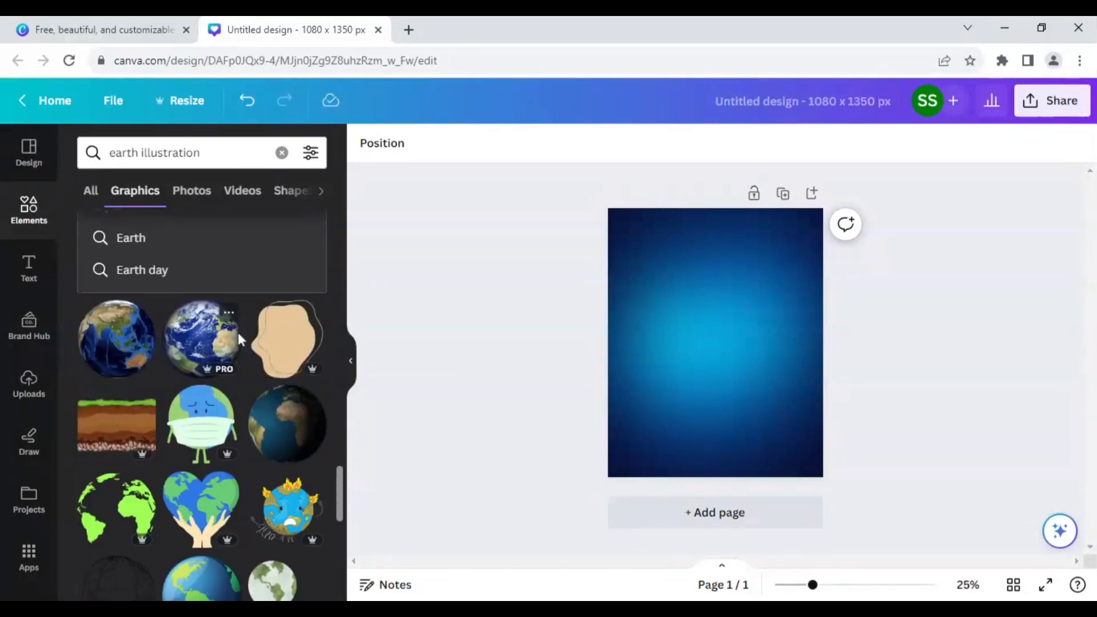
{"action": "scroll", "coordinate": [238, 341], "scroll_direction": "down", "scroll_amount": 4}
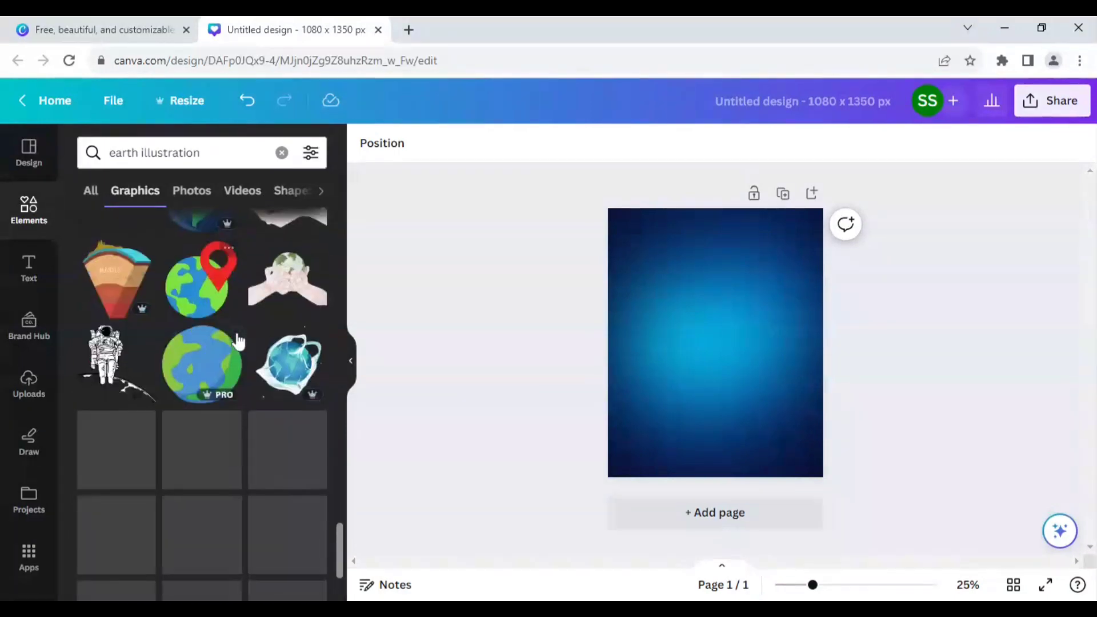
{"action": "scroll", "coordinate": [239, 341], "scroll_direction": "down", "scroll_amount": 4}
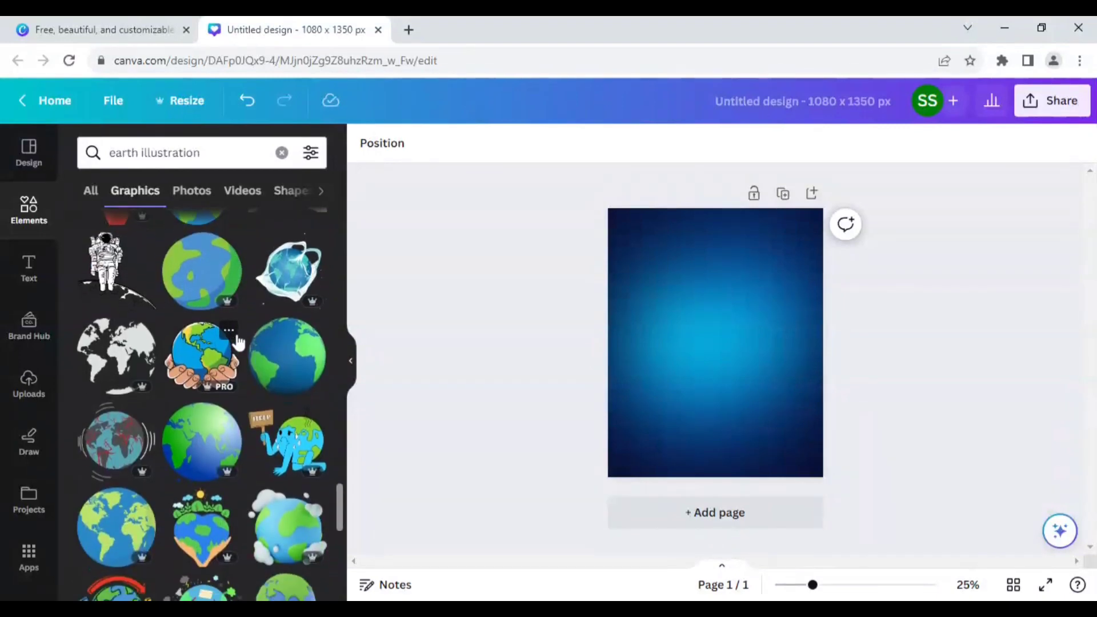
{"action": "scroll", "coordinate": [239, 341], "scroll_direction": "down", "scroll_amount": 1}
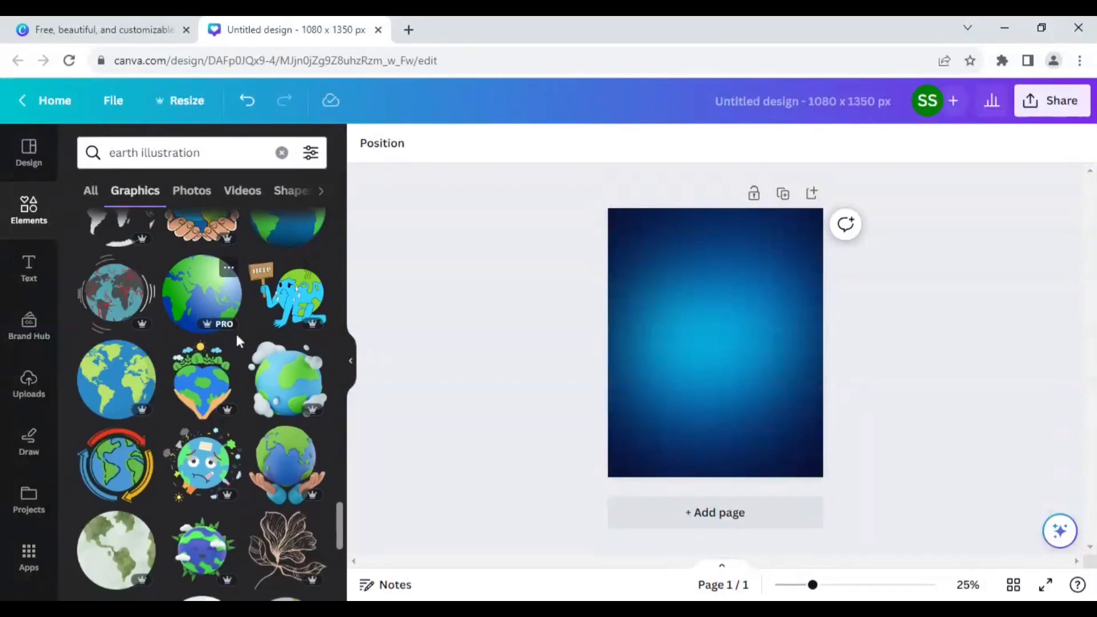
{"action": "left_click", "coordinate": [121, 385]}
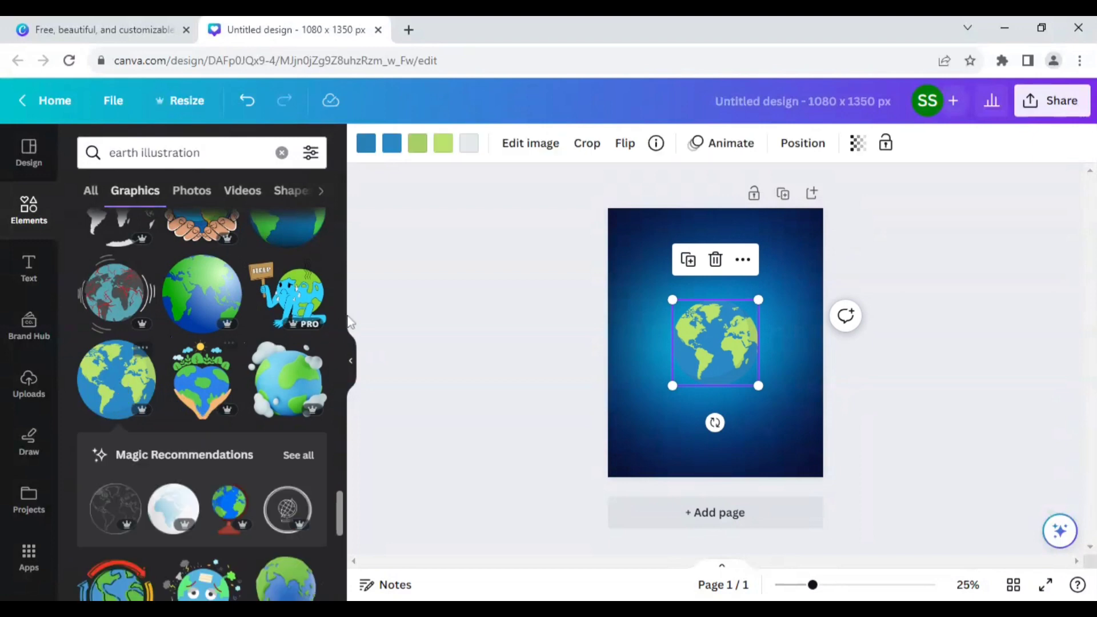
Recolour both green shades of the globe's continents to white #ffffff
{"action": "left_click", "coordinate": [419, 151]}
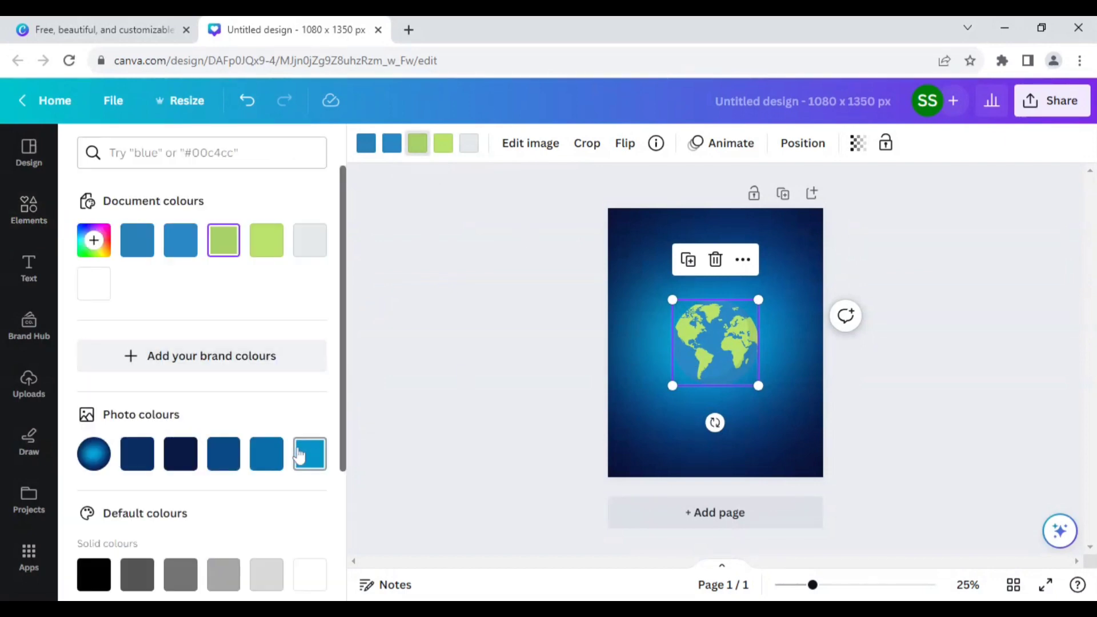
{"action": "scroll", "coordinate": [299, 455], "scroll_direction": "down", "scroll_amount": 1}
{"action": "left_click", "coordinate": [308, 494]}
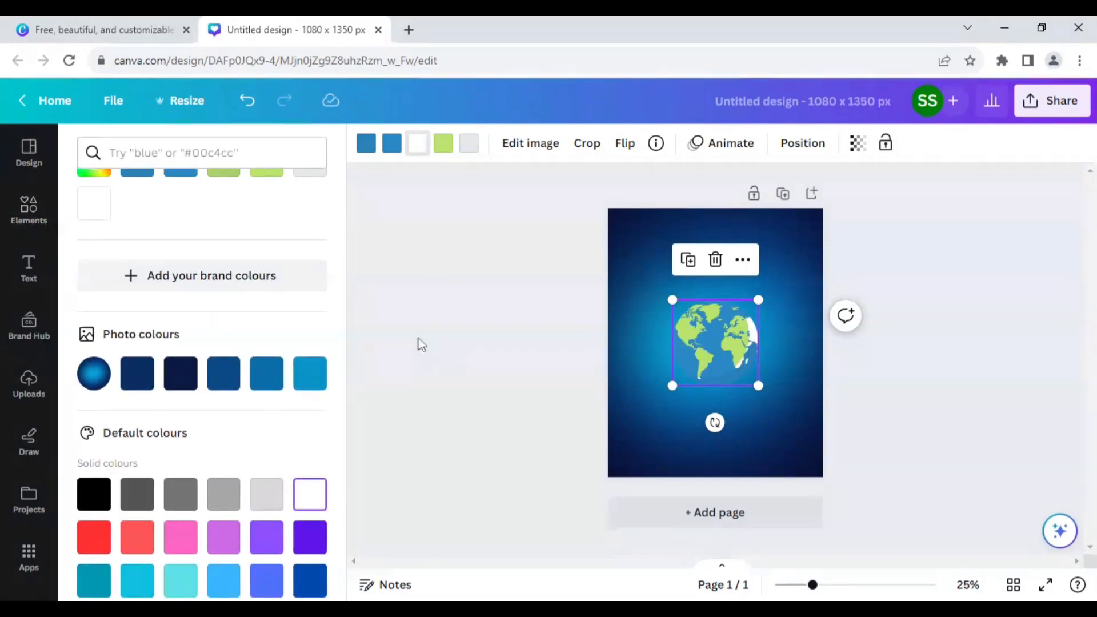
{"action": "left_click", "coordinate": [444, 143]}
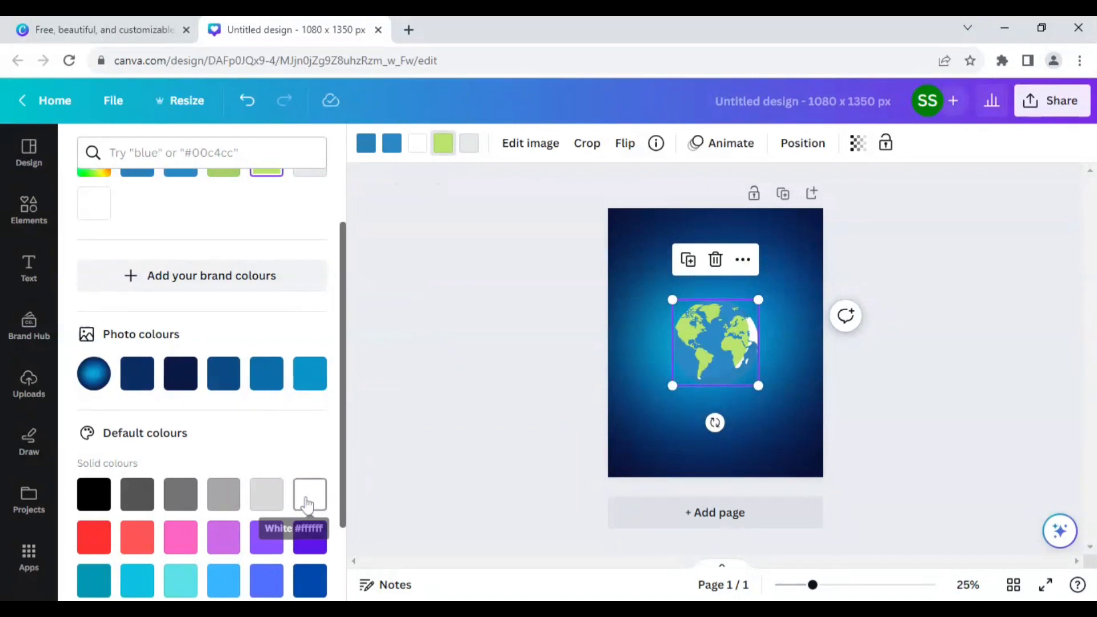
{"action": "left_click", "coordinate": [307, 502]}
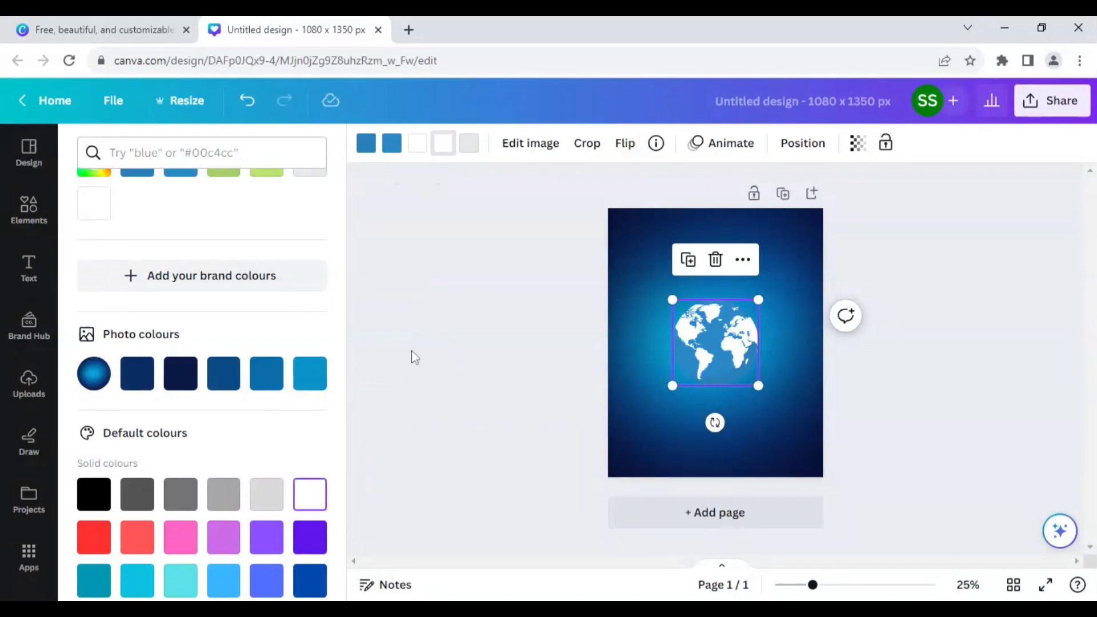
Recolour both blue shades of the globe's oceans to turquoise #5CE1E6 and set the globe's transparency to 78
{"action": "left_click", "coordinate": [371, 151]}
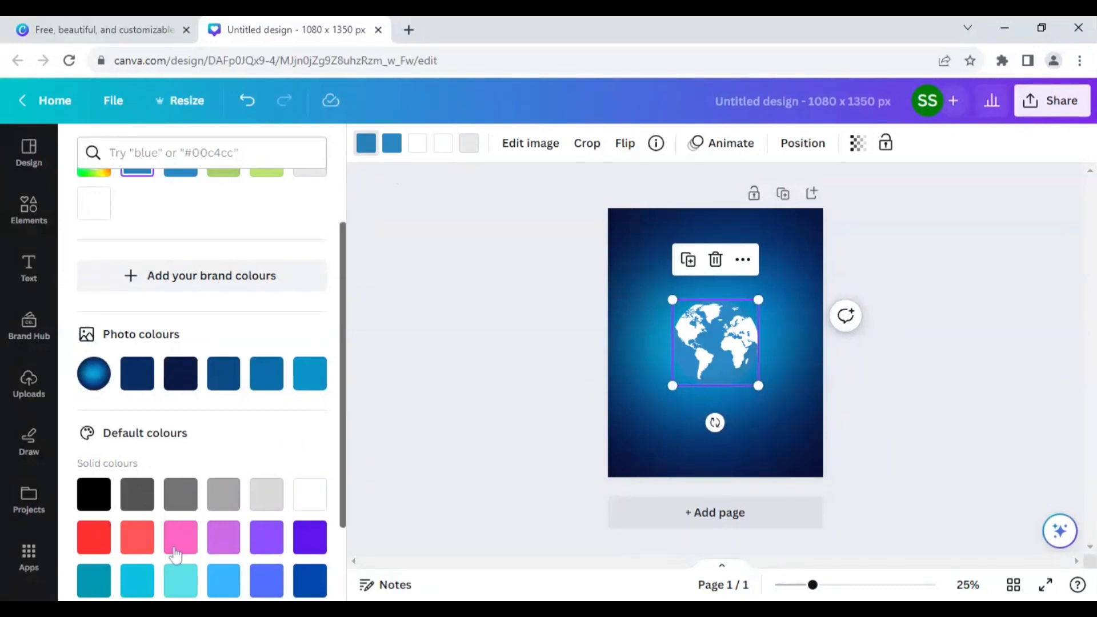
{"action": "left_click", "coordinate": [181, 581]}
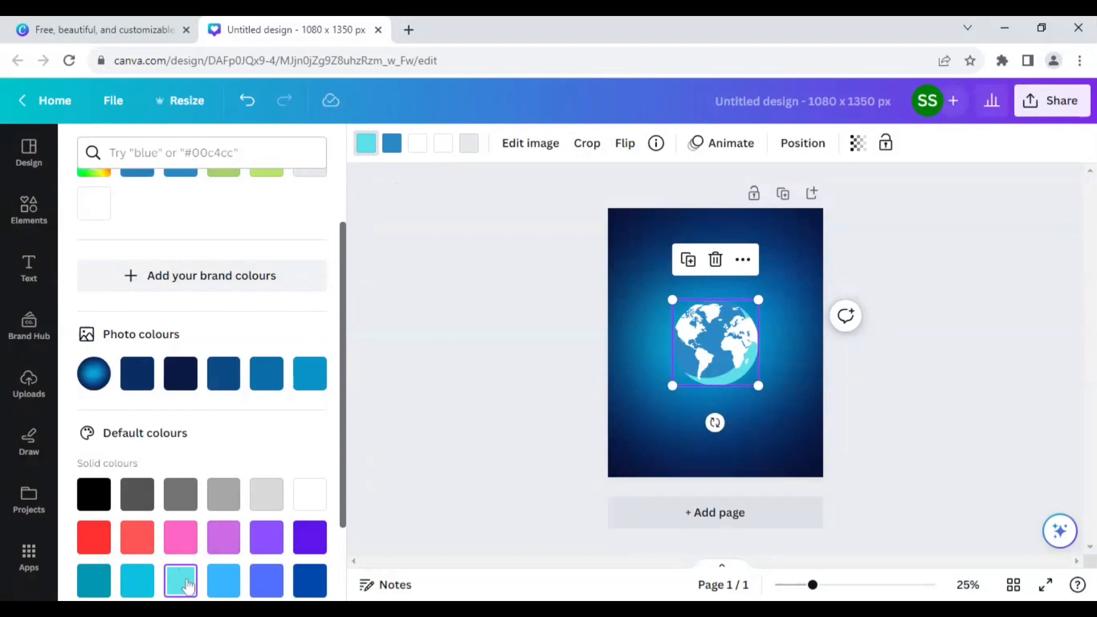
{"action": "left_click", "coordinate": [391, 144]}
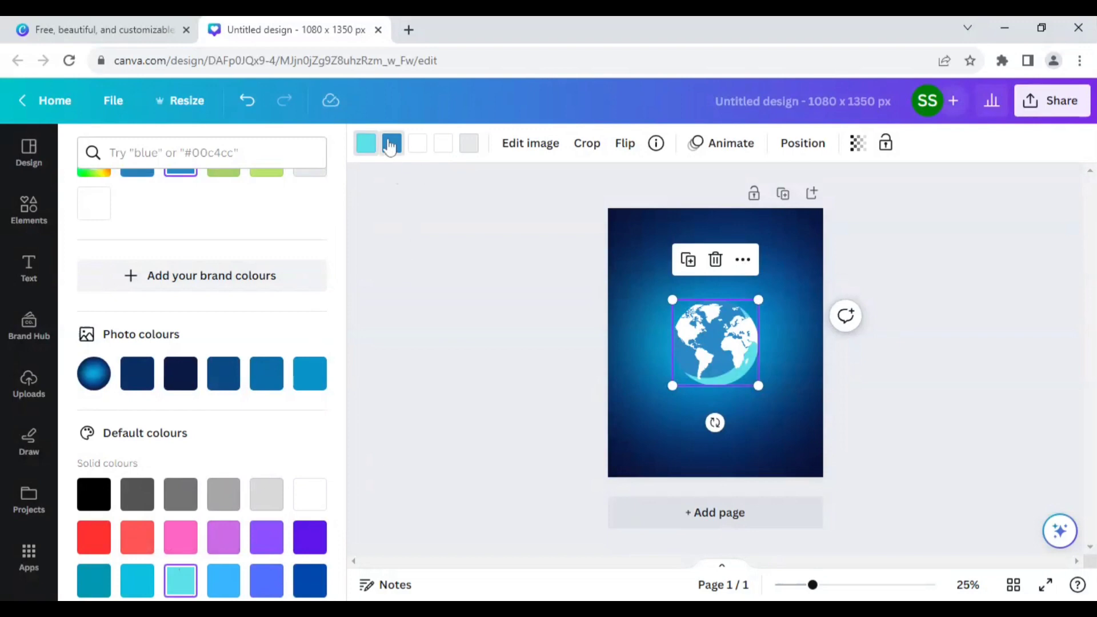
{"action": "left_click", "coordinate": [182, 583]}
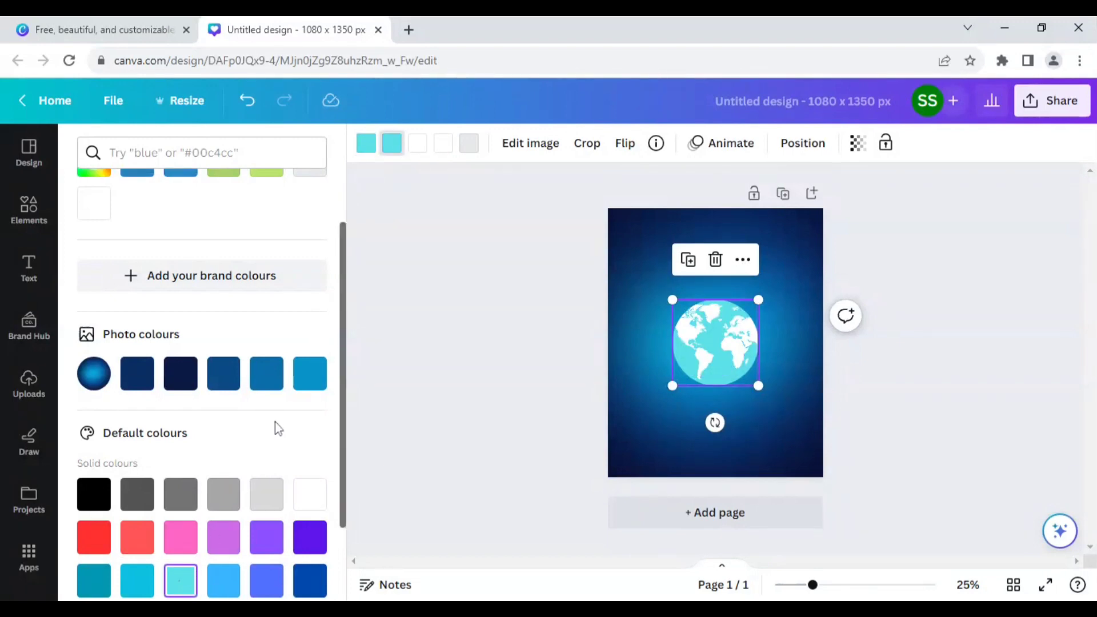
{"action": "left_click", "coordinate": [858, 143]}
{"action": "left_click_drag", "start_coordinate": [857, 208], "coordinate": [826, 213]}
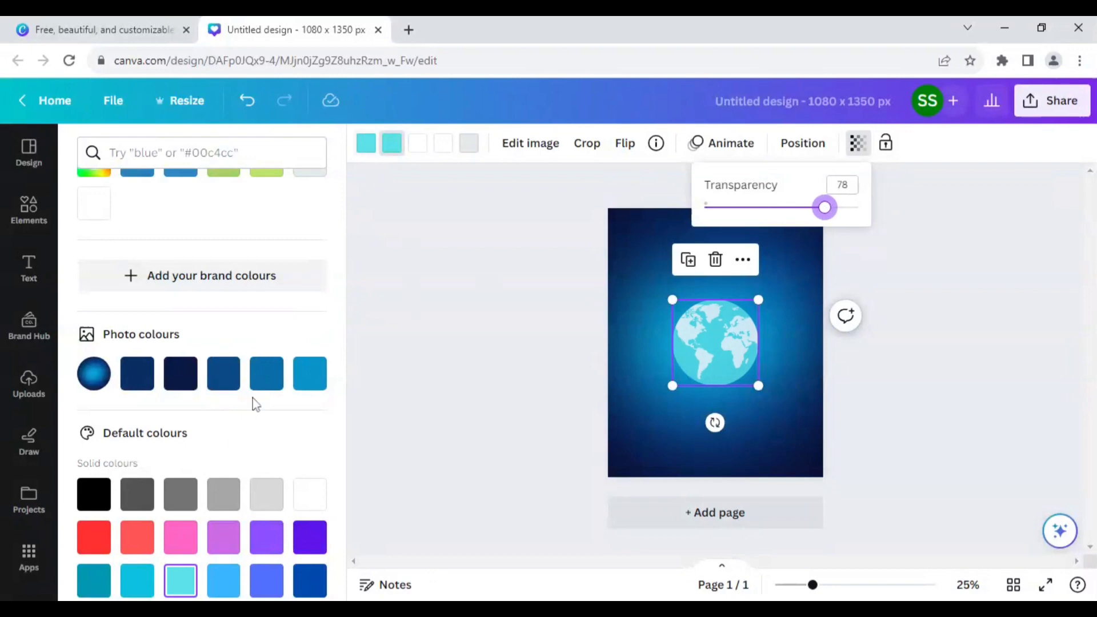
Mix the custom light blue #5CE2FF and apply it to both ocean shades of the globe
{"action": "scroll", "coordinate": [140, 451], "scroll_direction": "up", "scroll_amount": 2}
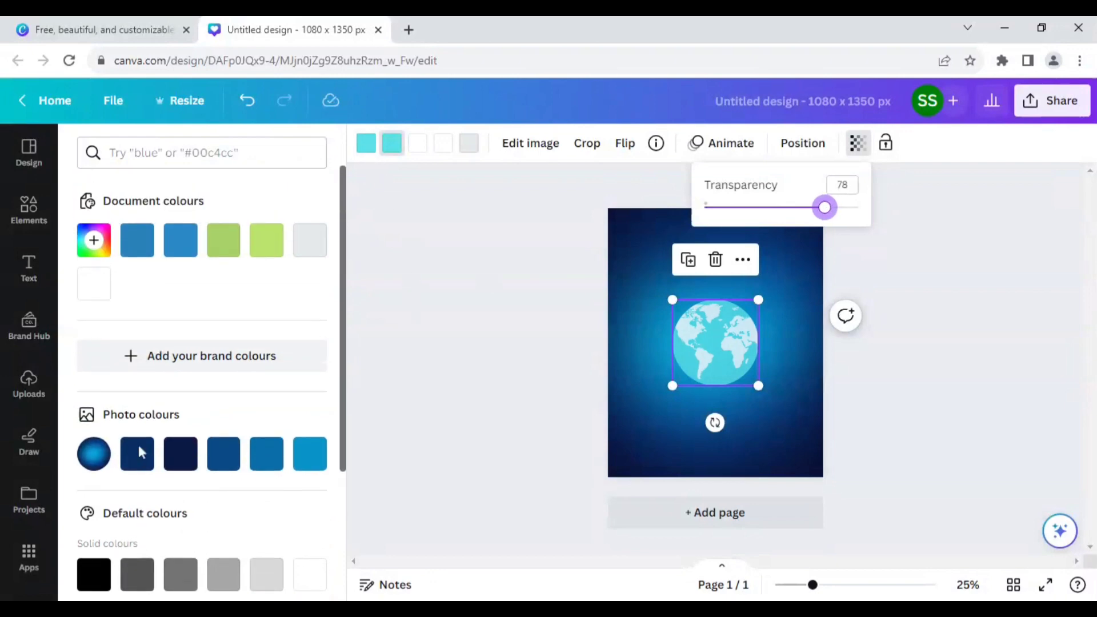
{"action": "left_click", "coordinate": [93, 240]}
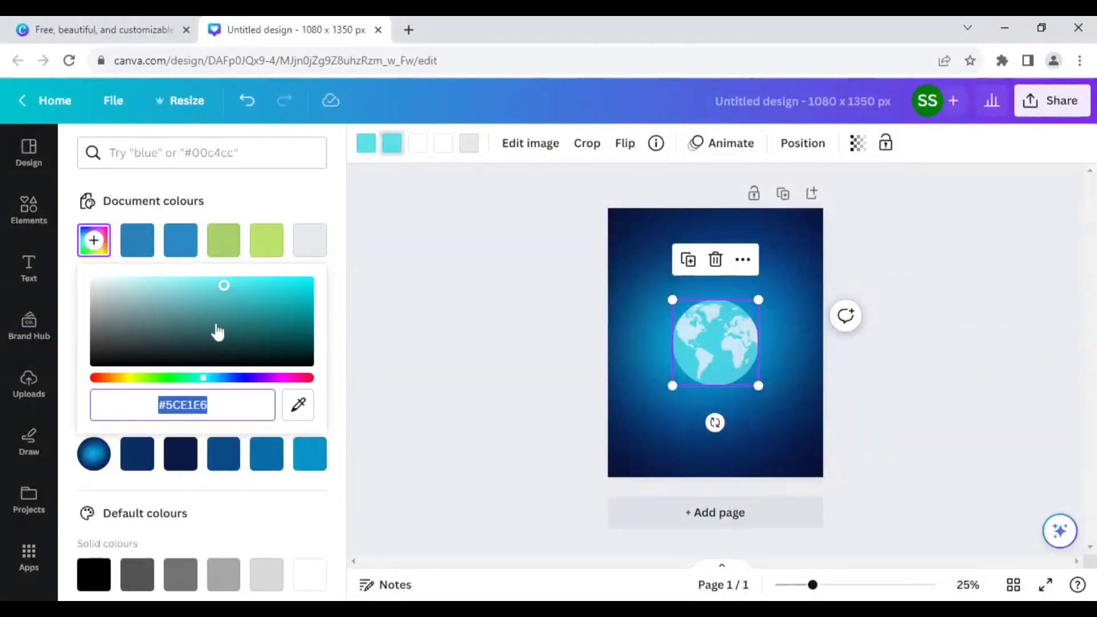
{"action": "left_click", "coordinate": [211, 379]}
{"action": "left_click_drag", "start_coordinate": [209, 379], "coordinate": [210, 380]}
{"action": "mouse_move", "coordinate": [226, 286]}
{"action": "left_mouse_down"}
{"action": "mouse_move", "coordinate": [297, 284]}
{"action": "mouse_move", "coordinate": [222, 275]}
{"action": "mouse_move", "coordinate": [232, 280]}
{"action": "left_mouse_up"}
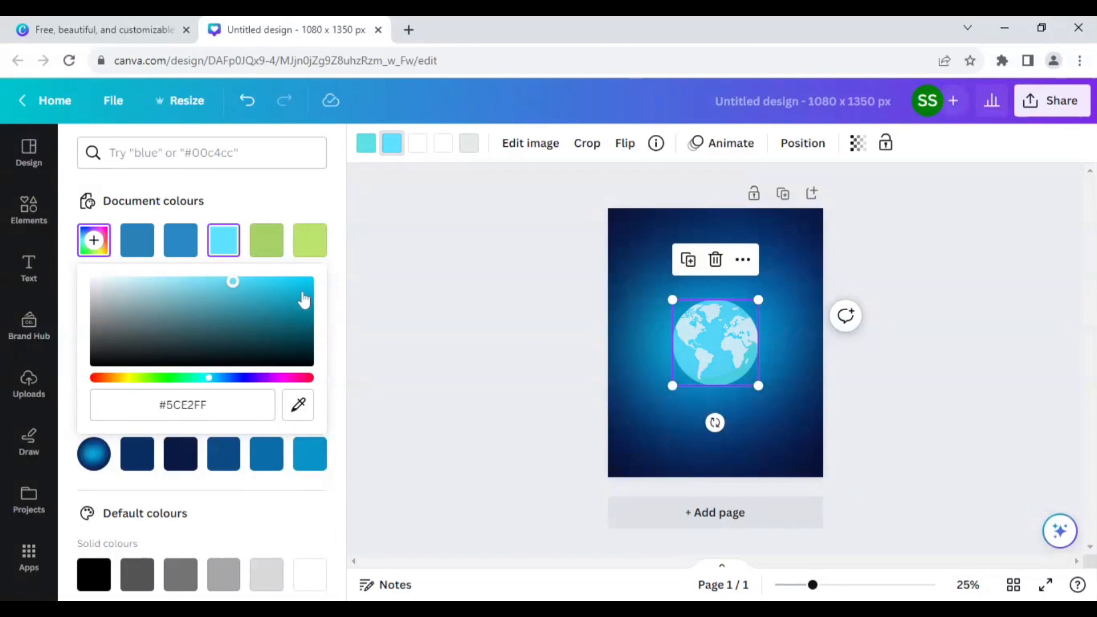
{"action": "left_click", "coordinate": [366, 143]}
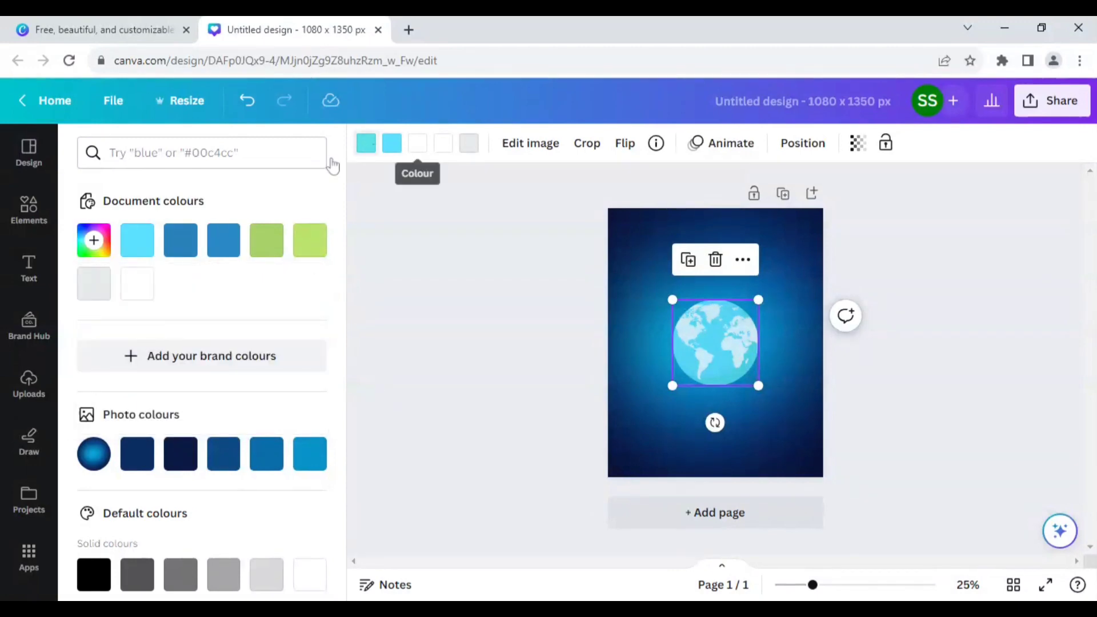
{"action": "left_click", "coordinate": [147, 246]}
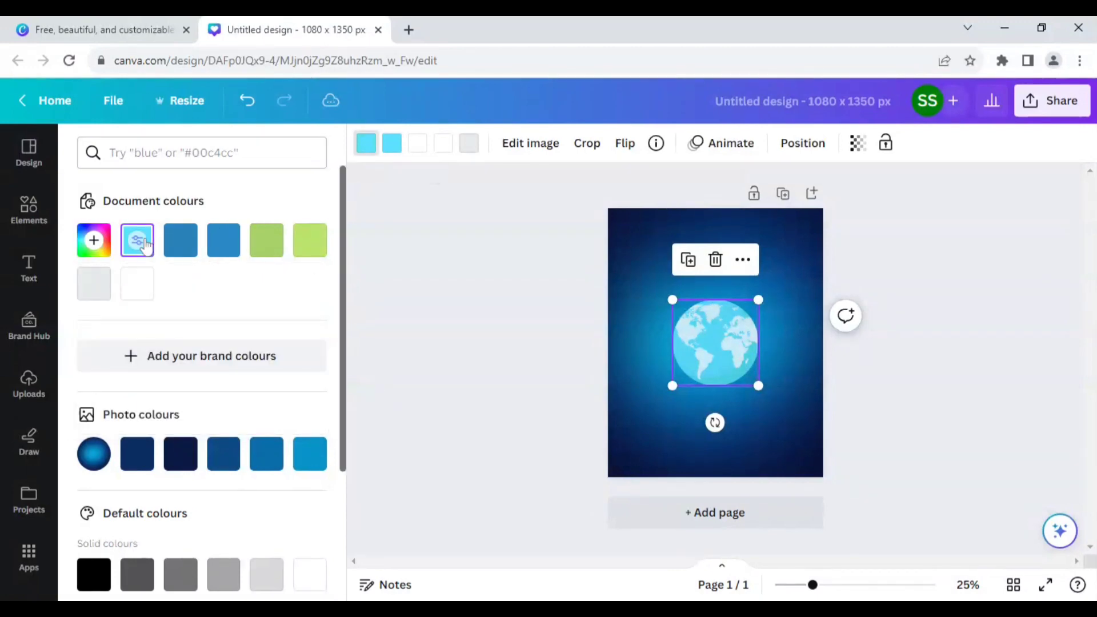
{"action": "left_click", "coordinate": [461, 331]}
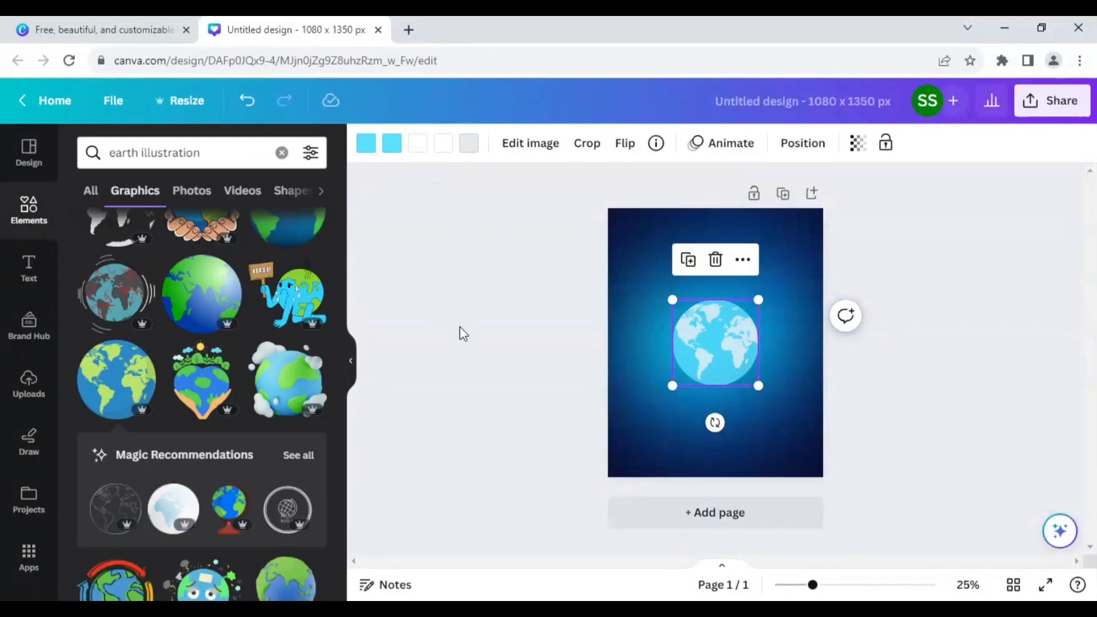
Enlarge the globe to almost the full page width and centre it on the page
{"action": "left_click", "coordinate": [687, 376]}
{"action": "left_click_drag", "start_coordinate": [673, 386], "coordinate": [532, 489]}
{"action": "left_click_drag", "start_coordinate": [691, 423], "coordinate": [753, 365]}
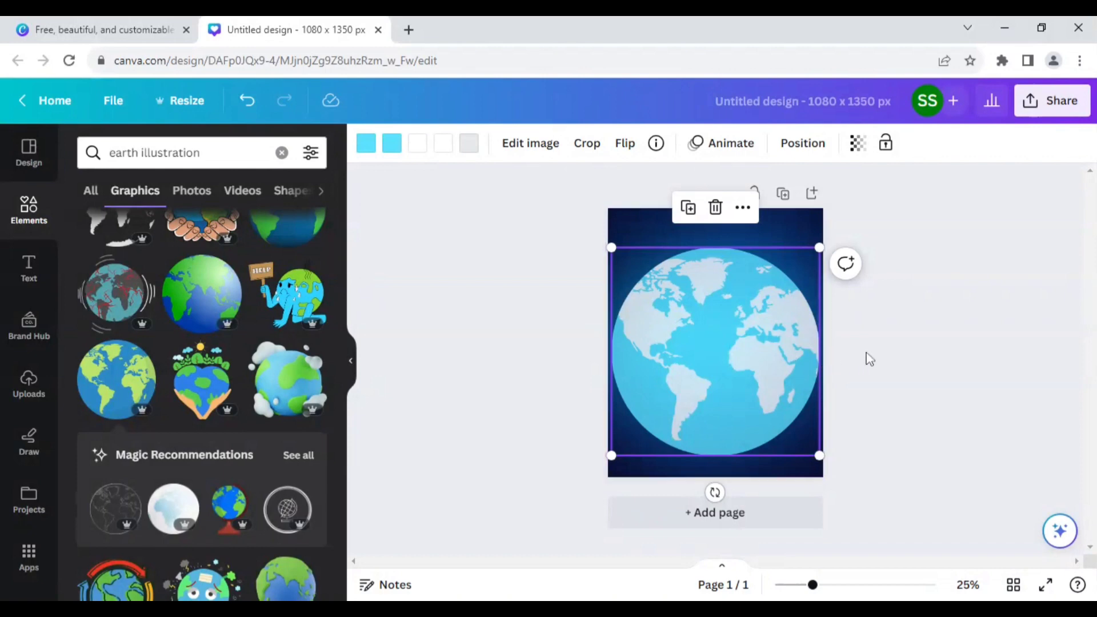
Set the enlarged globe's transparency to 64 and deselect it
{"action": "left_click", "coordinate": [864, 146]}
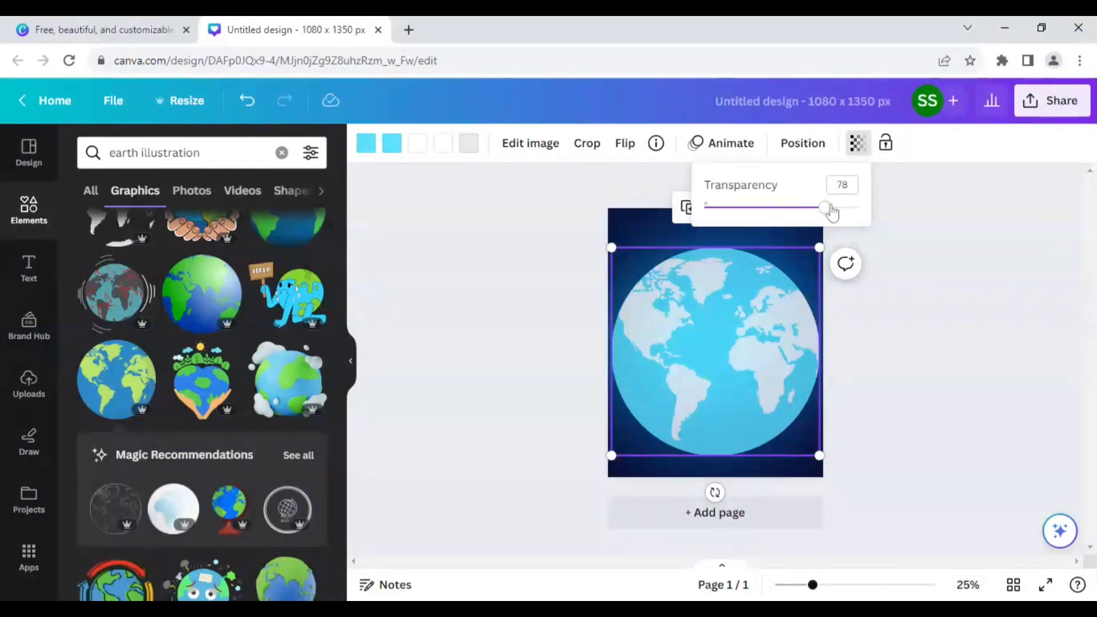
{"action": "left_click_drag", "start_coordinate": [828, 211], "coordinate": [798, 210]}
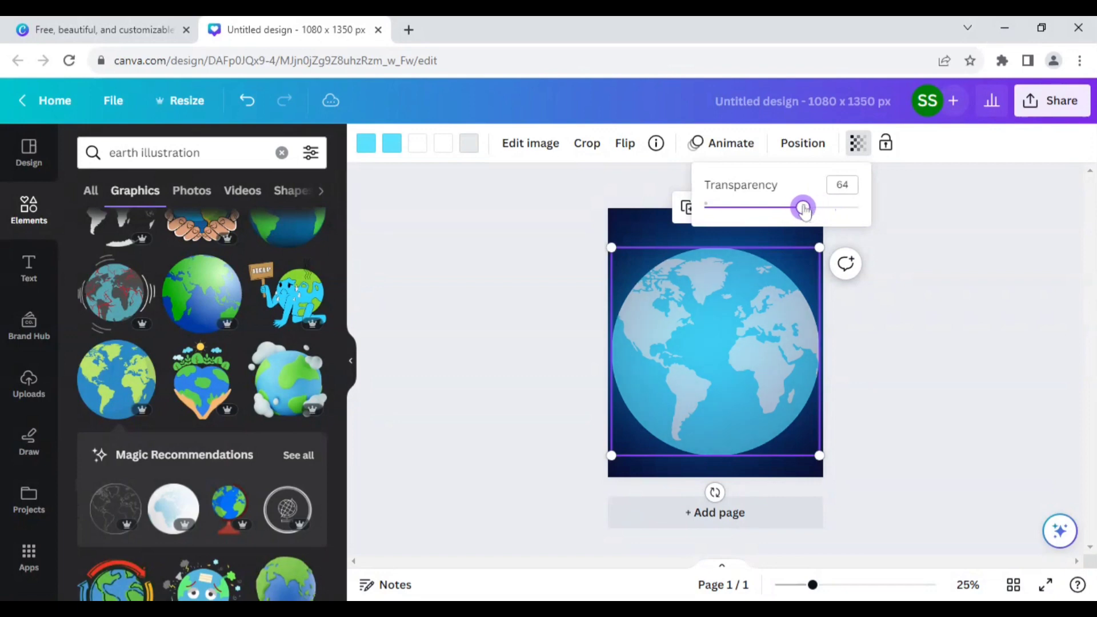
{"action": "left_click", "coordinate": [869, 455]}
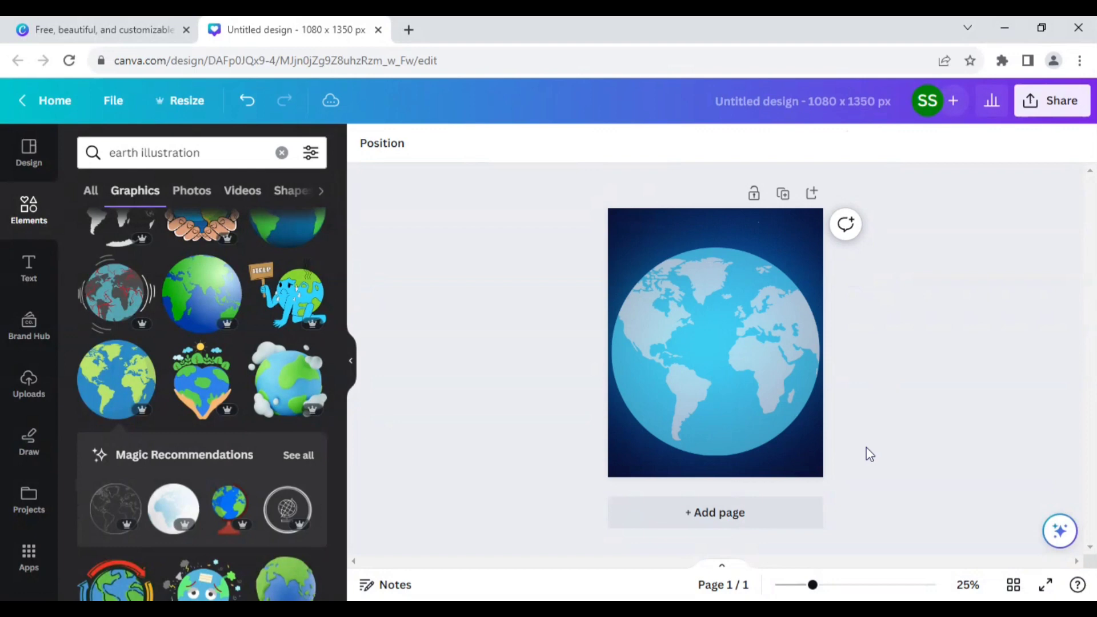
Crop away about the lower third of the globe with a freeform crop, leaving a flat bottom edge
{"action": "left_click", "coordinate": [764, 396]}
{"action": "left_click", "coordinate": [582, 145]}
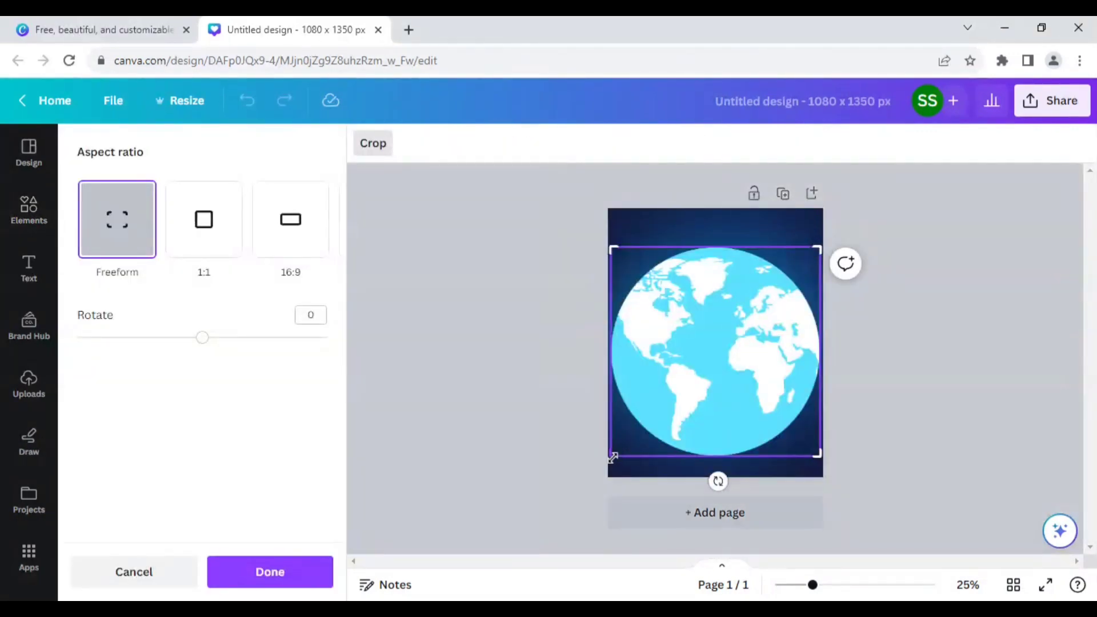
{"action": "left_click_drag", "start_coordinate": [613, 458], "coordinate": [600, 394]}
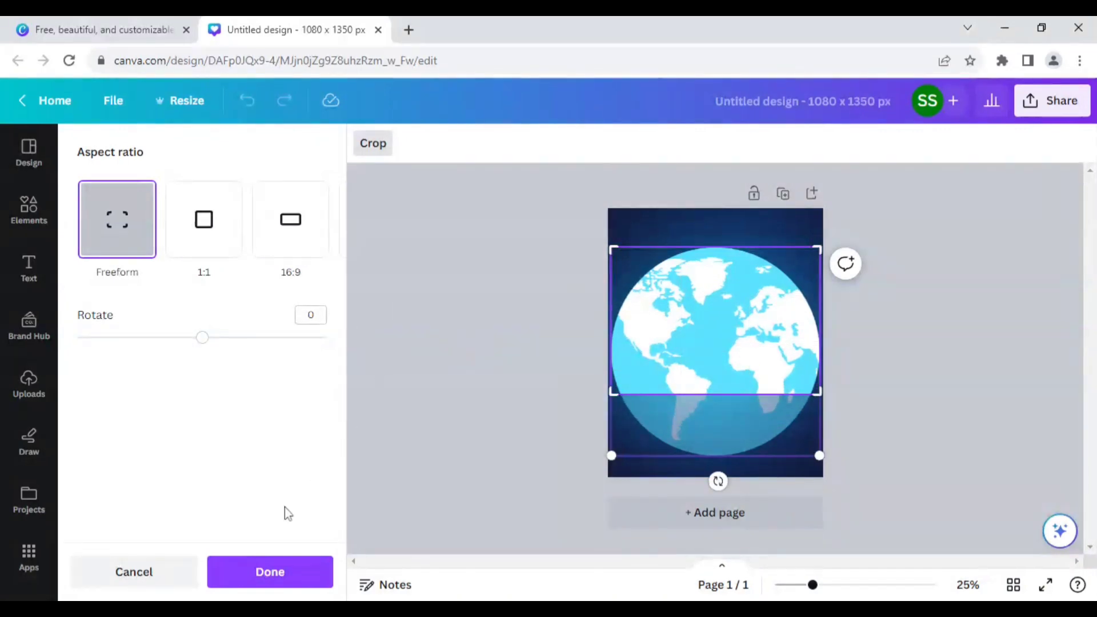
{"action": "left_click", "coordinate": [261, 578]}
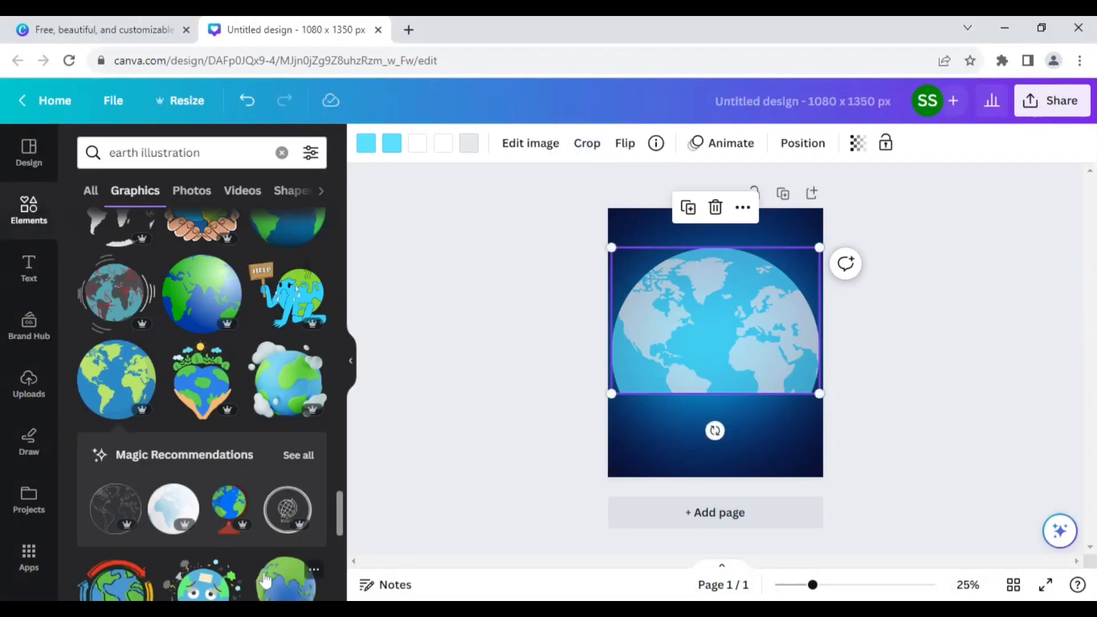
{"action": "left_click", "coordinate": [495, 440]}
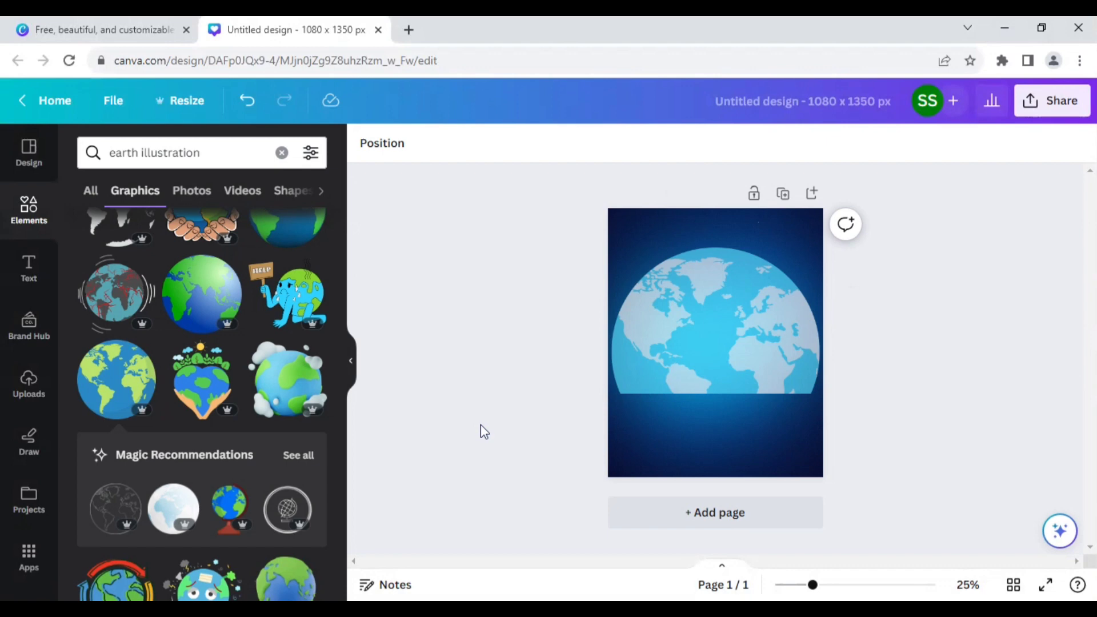
Search the elements for "white clouds" and show all matching graphics
{"action": "left_click", "coordinate": [281, 153]}
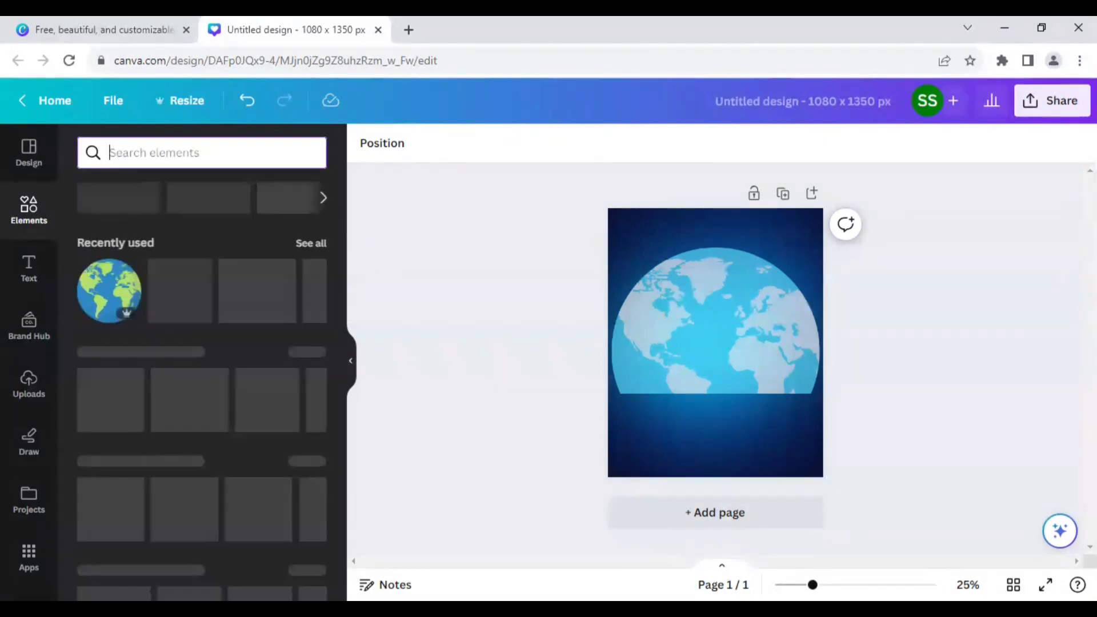
{"action": "type", "text": "wh"}
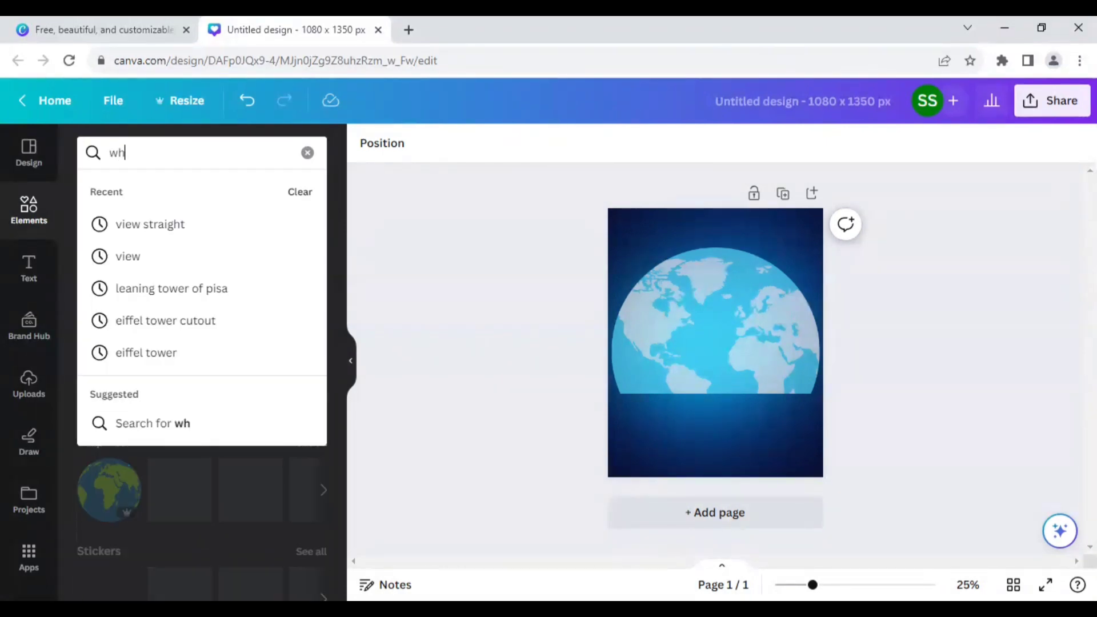
{"action": "type", "text": "ite clouds"}
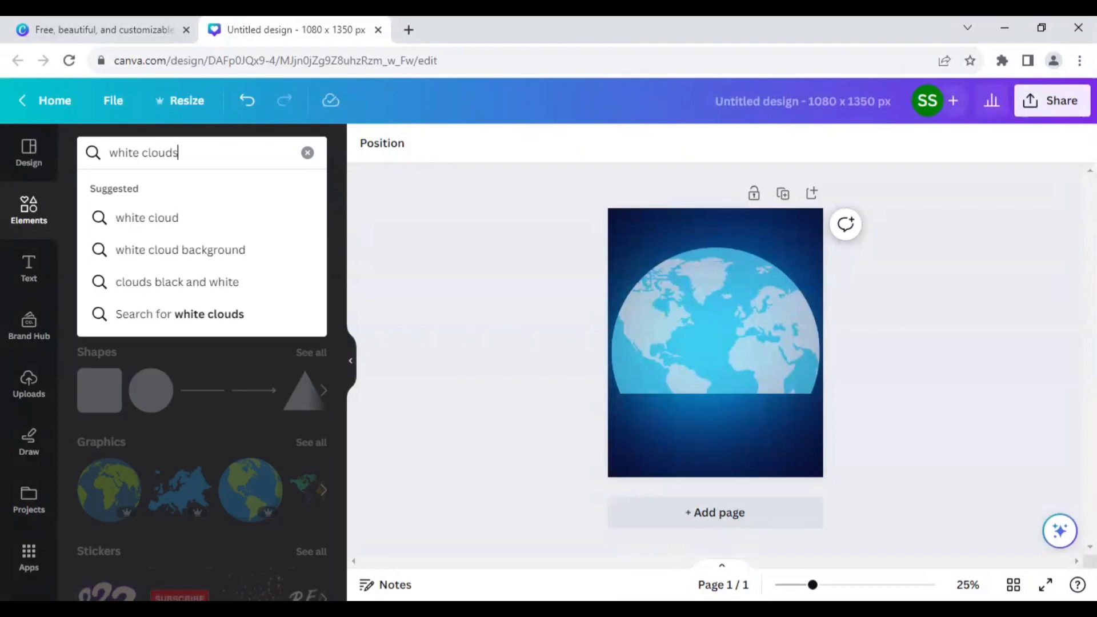
{"action": "key", "text": "Return"}
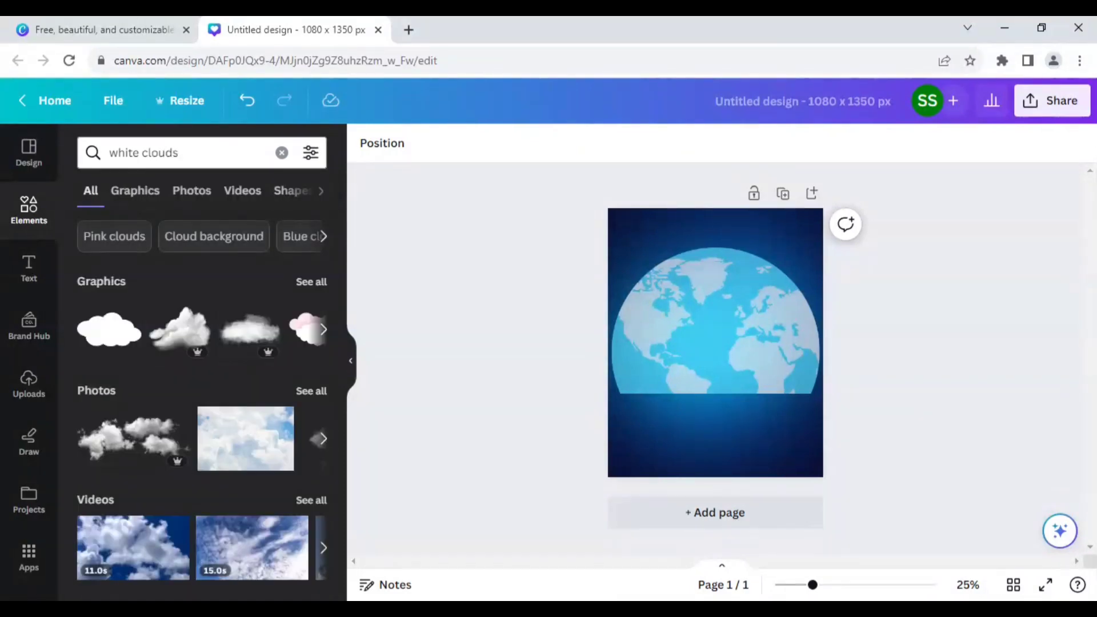
{"action": "left_click", "coordinate": [311, 282]}
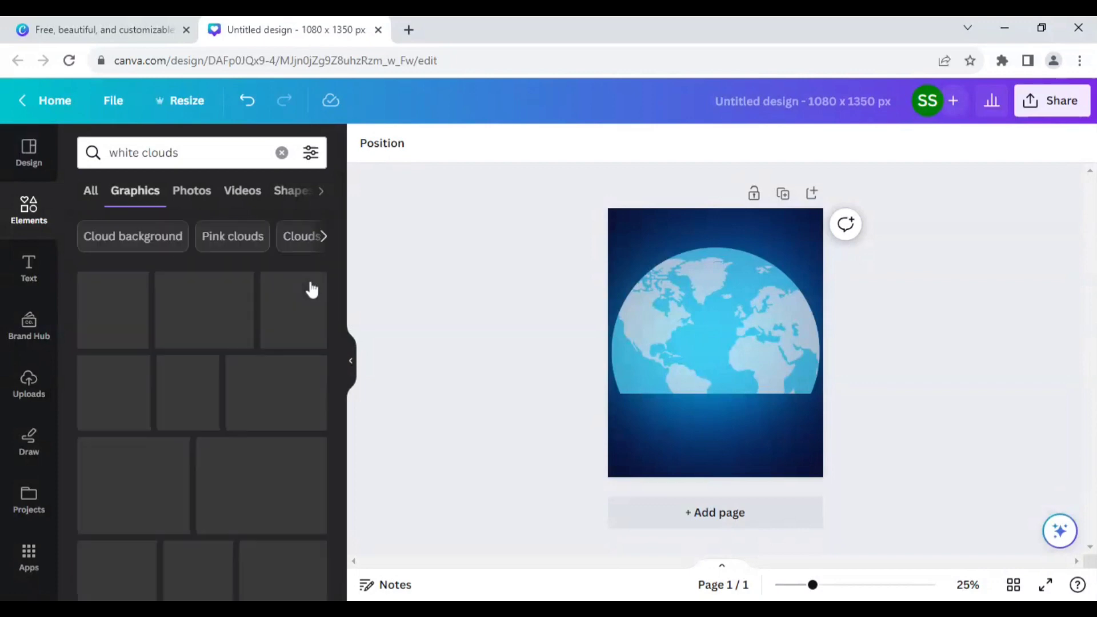
Add the wide wispy white cloud from the first row of results and place it over the left part of the globe's flat bottom edge
{"action": "scroll", "coordinate": [202, 381], "scroll_direction": "down", "scroll_amount": 1}
{"action": "scroll", "coordinate": [202, 382], "scroll_direction": "down", "scroll_amount": 4}
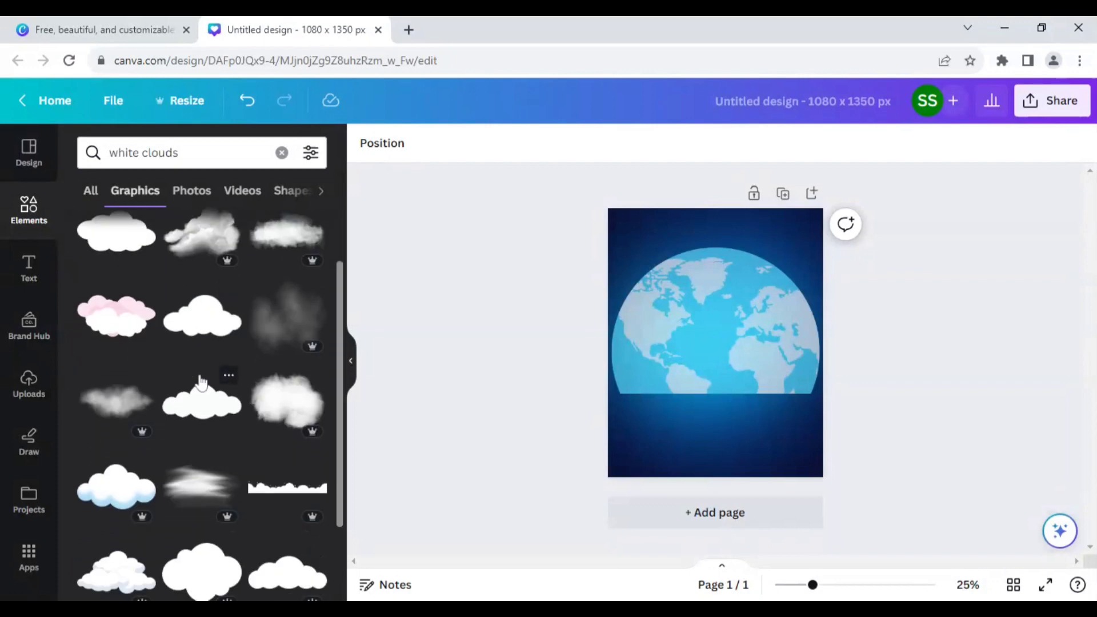
{"action": "scroll", "coordinate": [202, 384], "scroll_direction": "up", "scroll_amount": 1}
{"action": "scroll", "coordinate": [201, 384], "scroll_direction": "up", "scroll_amount": 3}
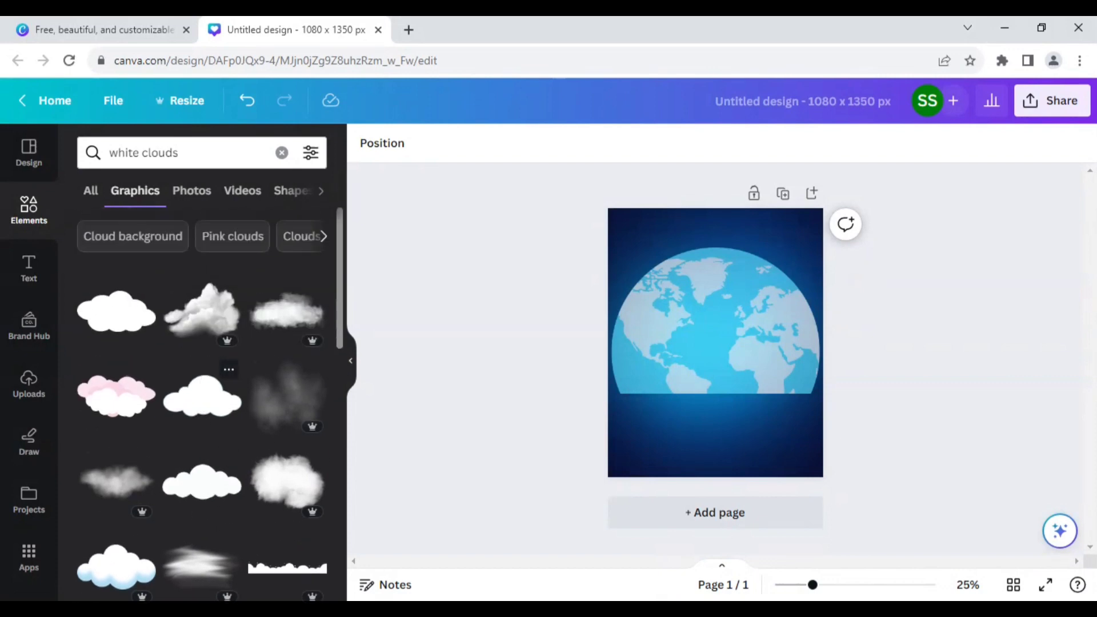
{"action": "left_click", "coordinate": [288, 315]}
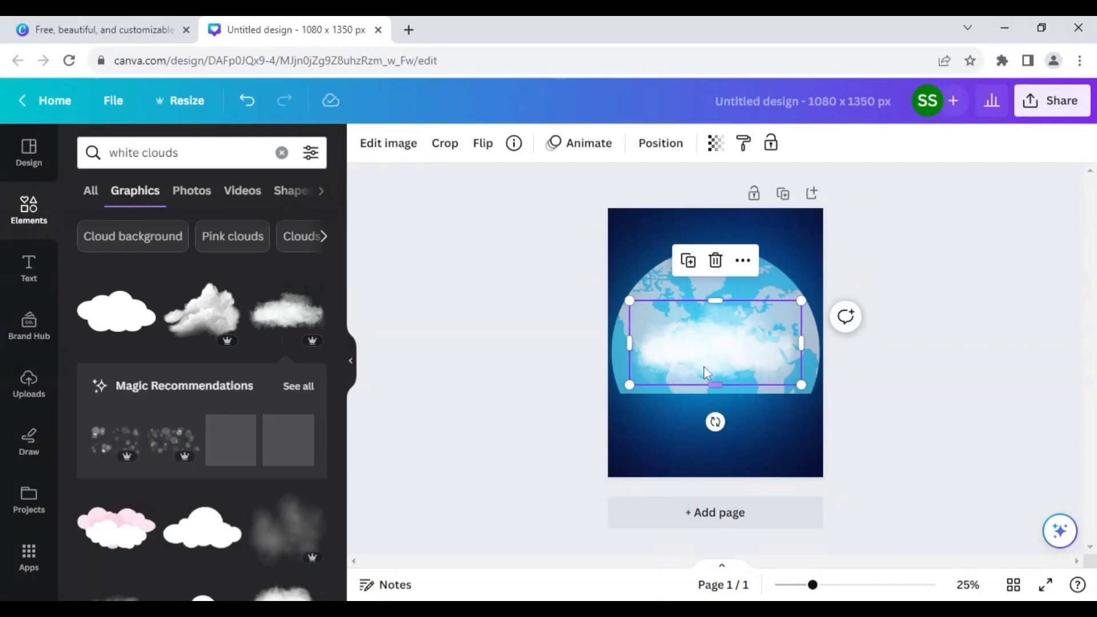
{"action": "left_click_drag", "start_coordinate": [717, 370], "coordinate": [718, 403]}
Add the soft grey wispy cloud and overlap it with the first cloud along the globe's flat edge
{"action": "scroll", "coordinate": [212, 430], "scroll_direction": "down", "scroll_amount": 2}
{"action": "scroll", "coordinate": [211, 430], "scroll_direction": "down", "scroll_amount": 3}
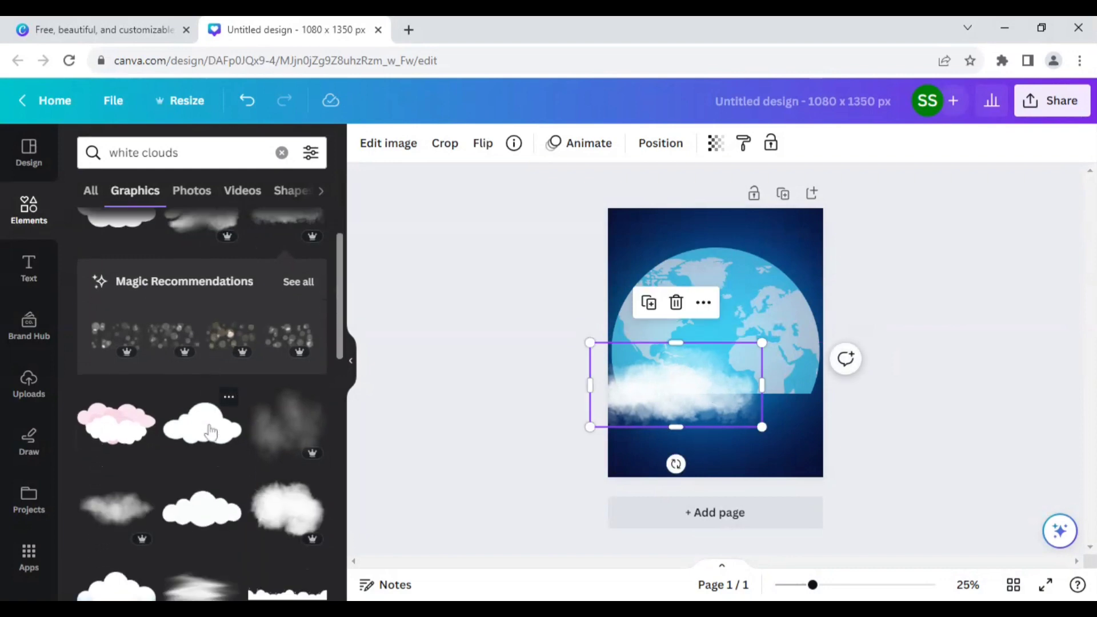
{"action": "left_click_drag", "start_coordinate": [714, 377], "coordinate": [728, 405]}
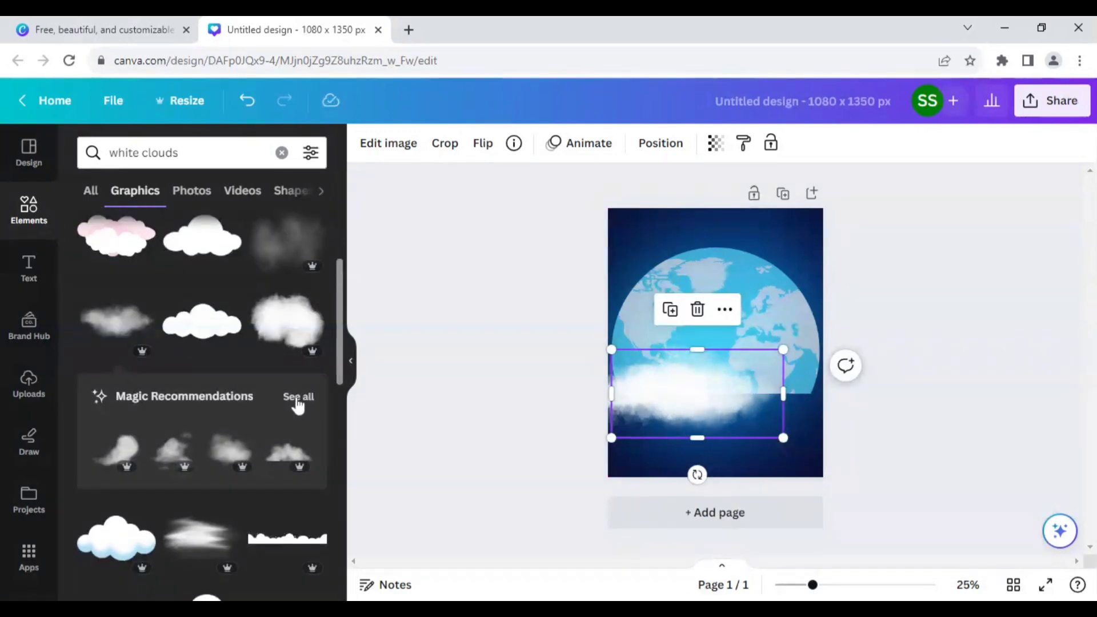
Add two copies of the long flat cloud from the full recommendations and overlap them on the right part of the globe's bottom edge
{"action": "left_click", "coordinate": [306, 400]}
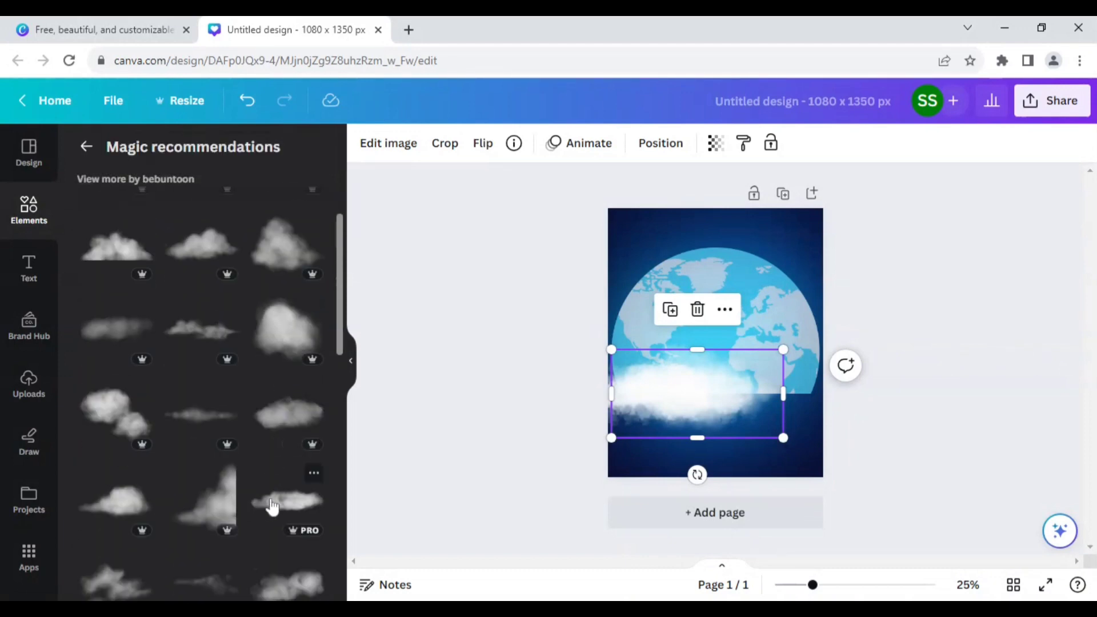
{"action": "left_click", "coordinate": [281, 414]}
{"action": "left_click_drag", "start_coordinate": [736, 351], "coordinate": [793, 395]}
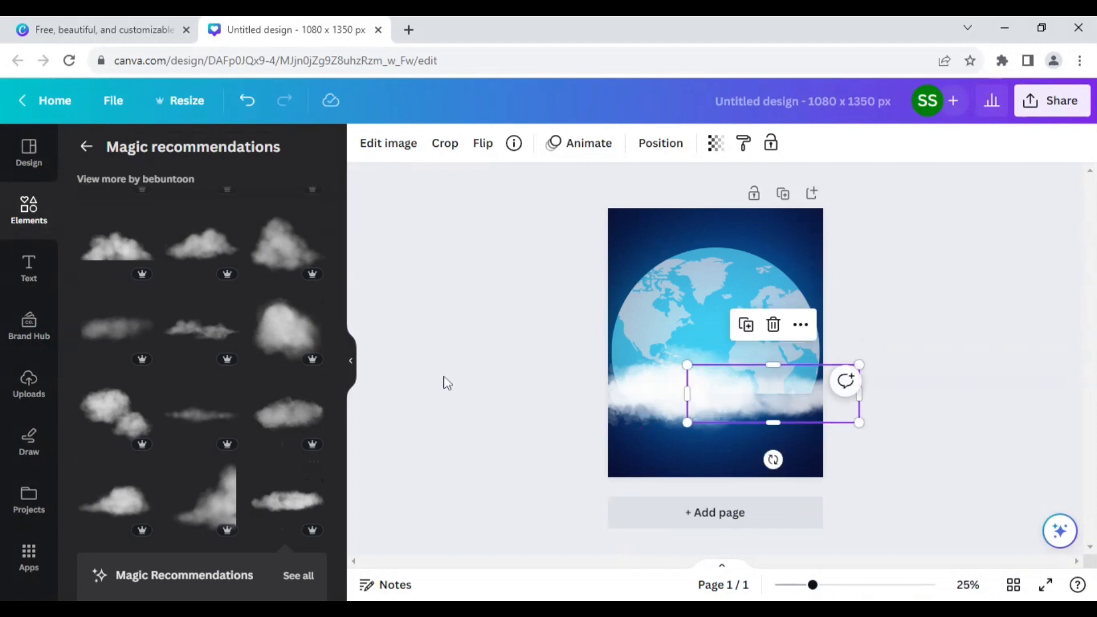
{"action": "left_click", "coordinate": [279, 502]}
{"action": "left_click_drag", "start_coordinate": [737, 323], "coordinate": [784, 366]}
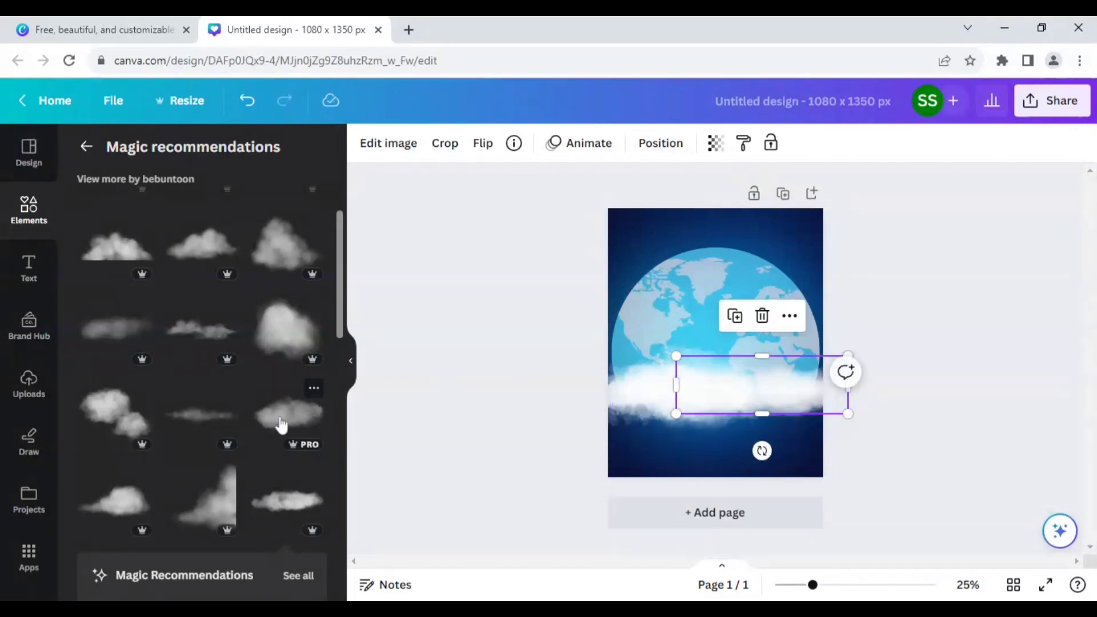
Add the bright white cloud with pointed ends and place it over the other clouds on the right part of the globe's edge
{"action": "scroll", "coordinate": [276, 423], "scroll_direction": "down", "scroll_amount": 3}
{"action": "scroll", "coordinate": [273, 426], "scroll_direction": "down", "scroll_amount": 3}
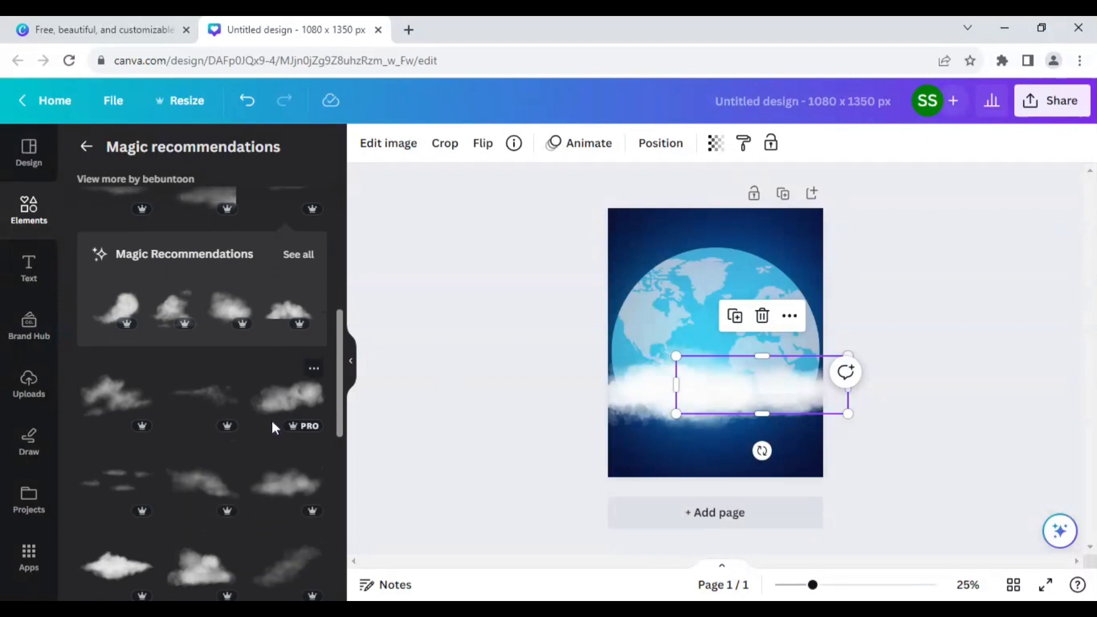
{"action": "scroll", "coordinate": [223, 480], "scroll_direction": "down", "scroll_amount": 2}
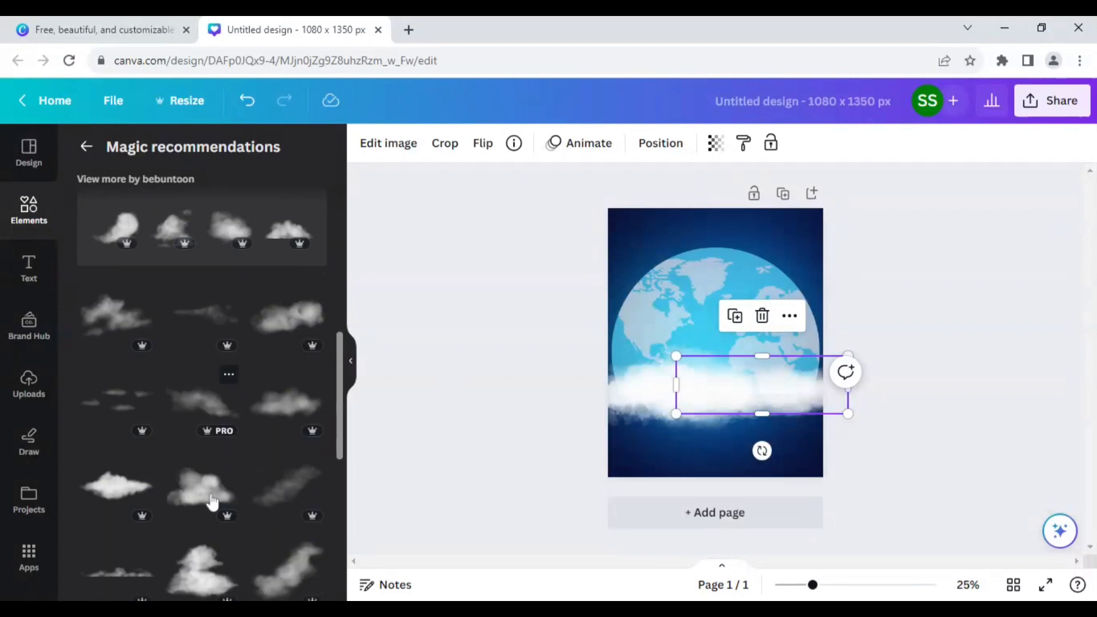
{"action": "left_click", "coordinate": [145, 490]}
{"action": "left_click_drag", "start_coordinate": [728, 351], "coordinate": [781, 389]}
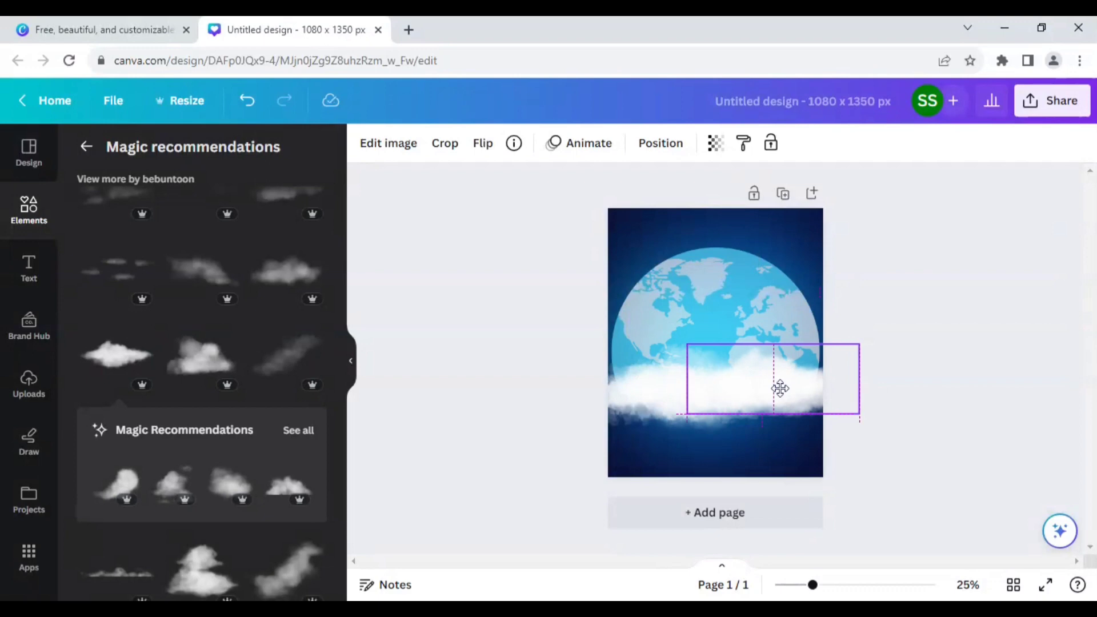
{"action": "left_click_drag", "start_coordinate": [781, 388], "coordinate": [781, 388]}
{"action": "left_click", "coordinate": [496, 299]}
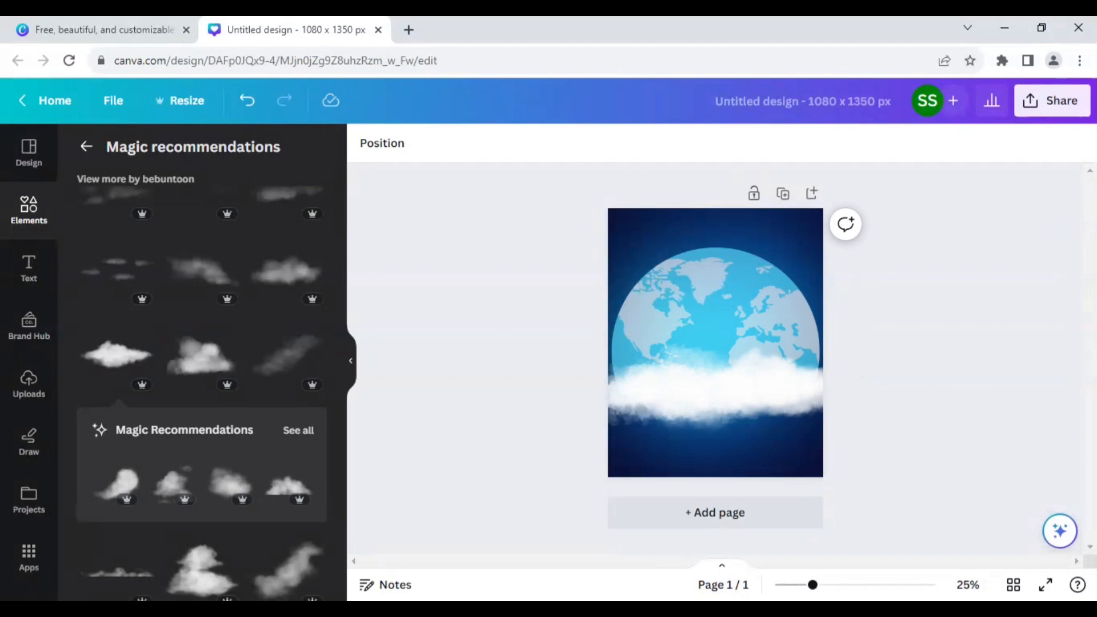
Select all clouds without the globe, enlarge them together beyond both page sides and shift them to cover the globe's flat edge
{"action": "left_click", "coordinate": [659, 392]}
{"action": "key", "text": "ctrl+a"}
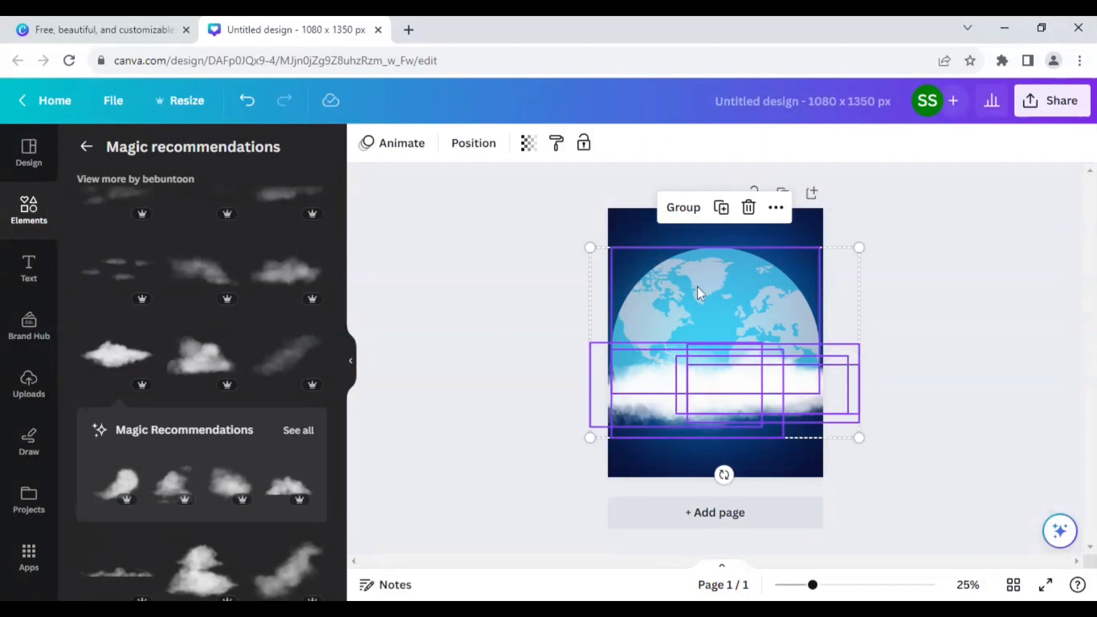
{"action": "left_click", "coordinate": [697, 285], "text": "shift"}
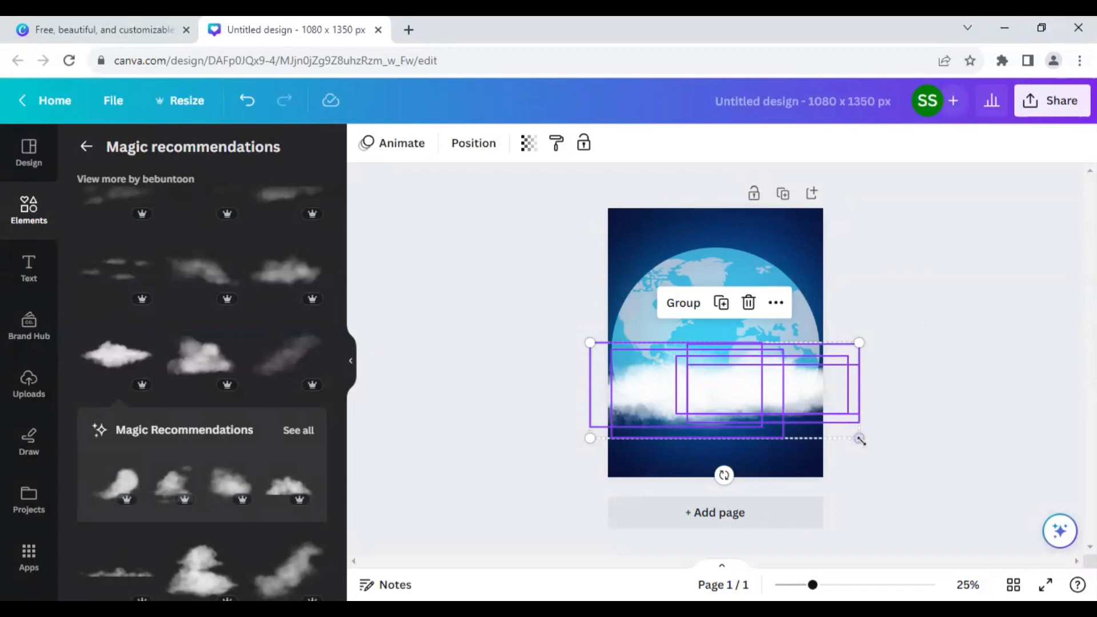
{"action": "left_click_drag", "start_coordinate": [860, 439], "coordinate": [937, 465]}
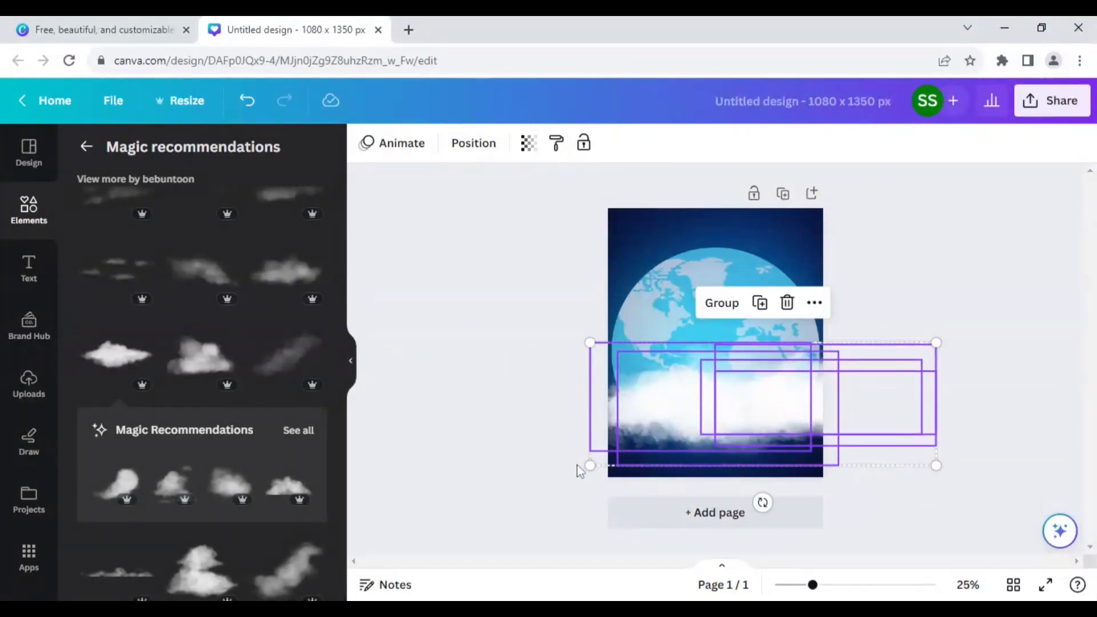
{"action": "left_click_drag", "start_coordinate": [558, 465], "coordinate": [554, 476]}
{"action": "left_click_drag", "start_coordinate": [698, 399], "coordinate": [689, 385]}
{"action": "left_click", "coordinate": [507, 370]}
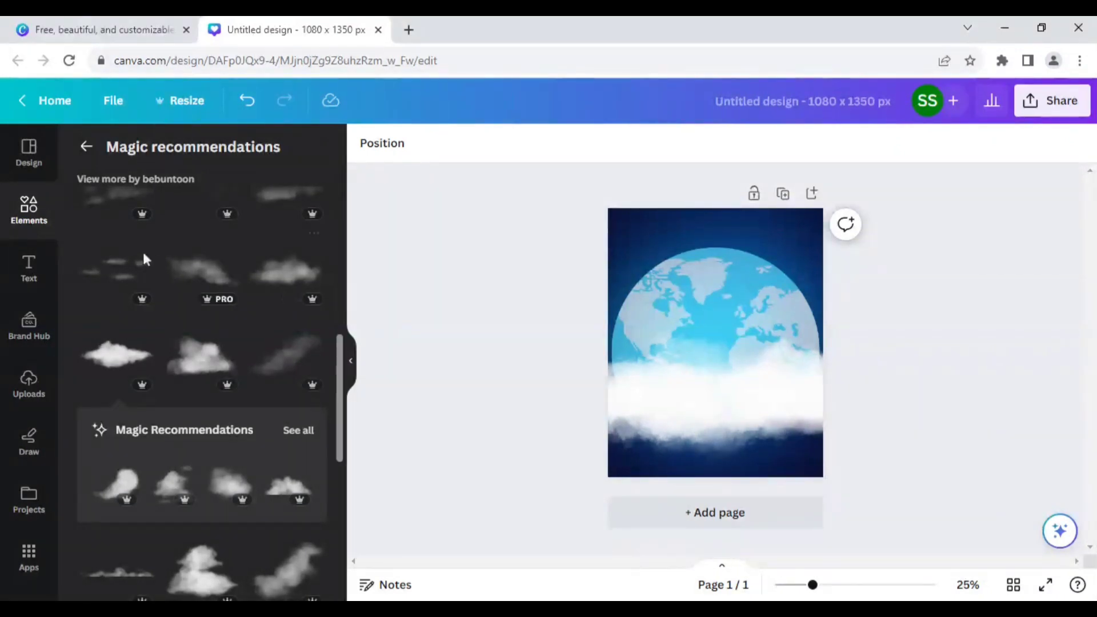
Search the elements for "travel bags" and show all matching photos
{"action": "left_click", "coordinate": [87, 147]}
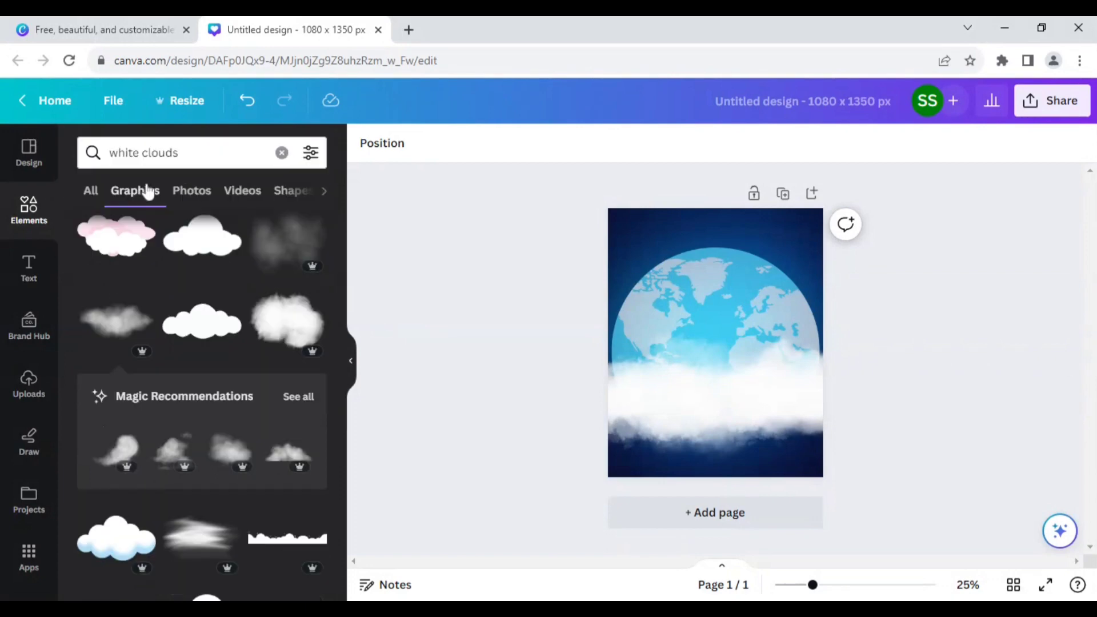
{"action": "left_click", "coordinate": [282, 153]}
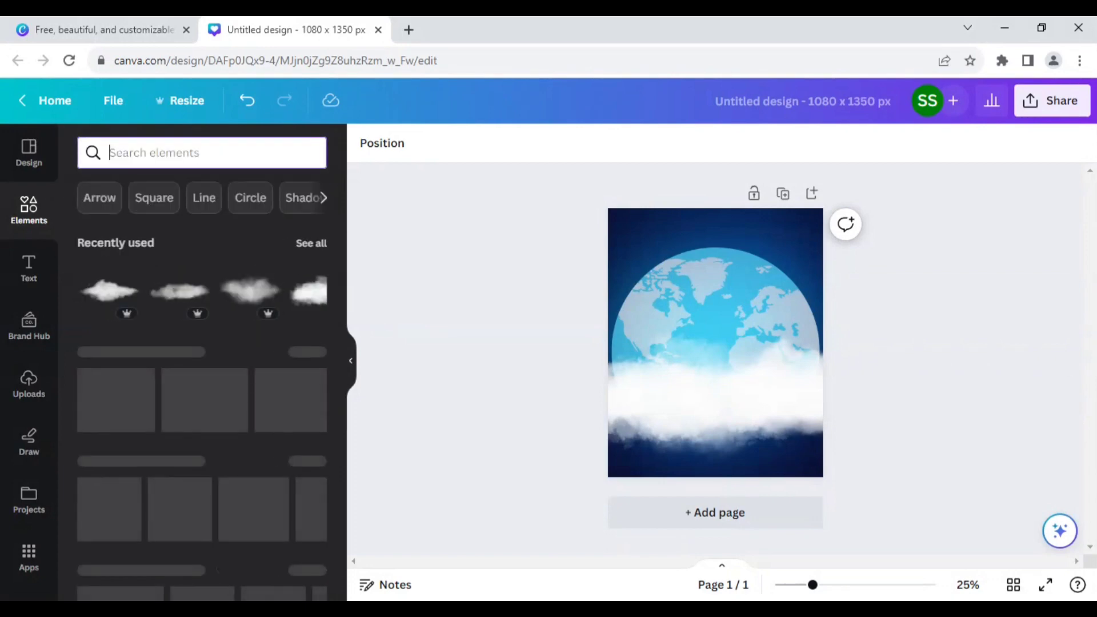
{"action": "type", "text": "travel"}
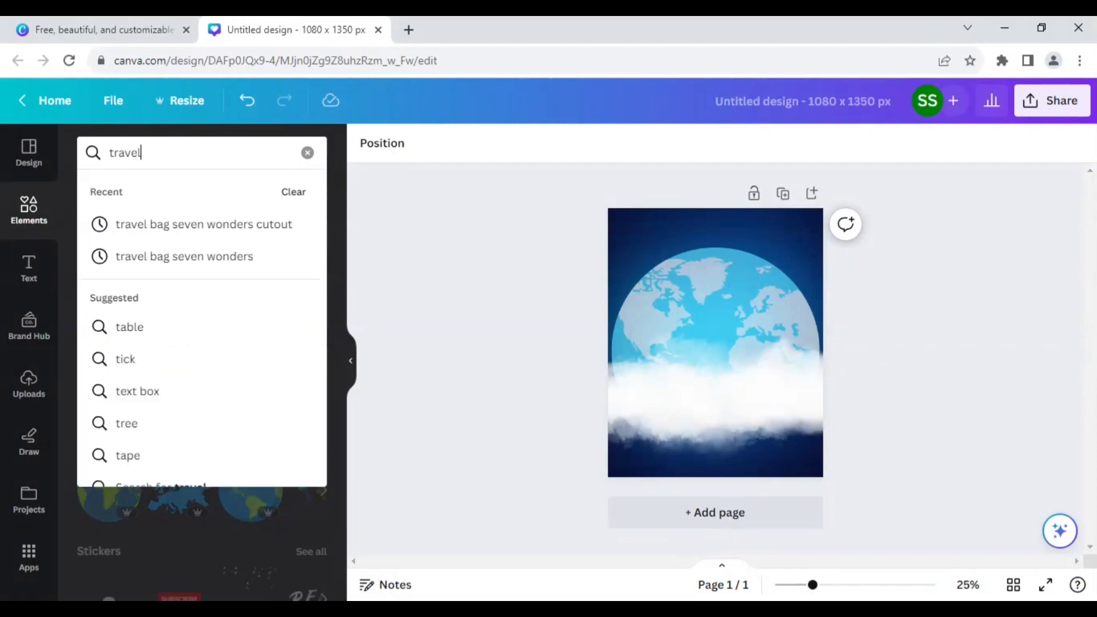
{"action": "type", "text": " bags"}
{"action": "key", "text": "Return"}
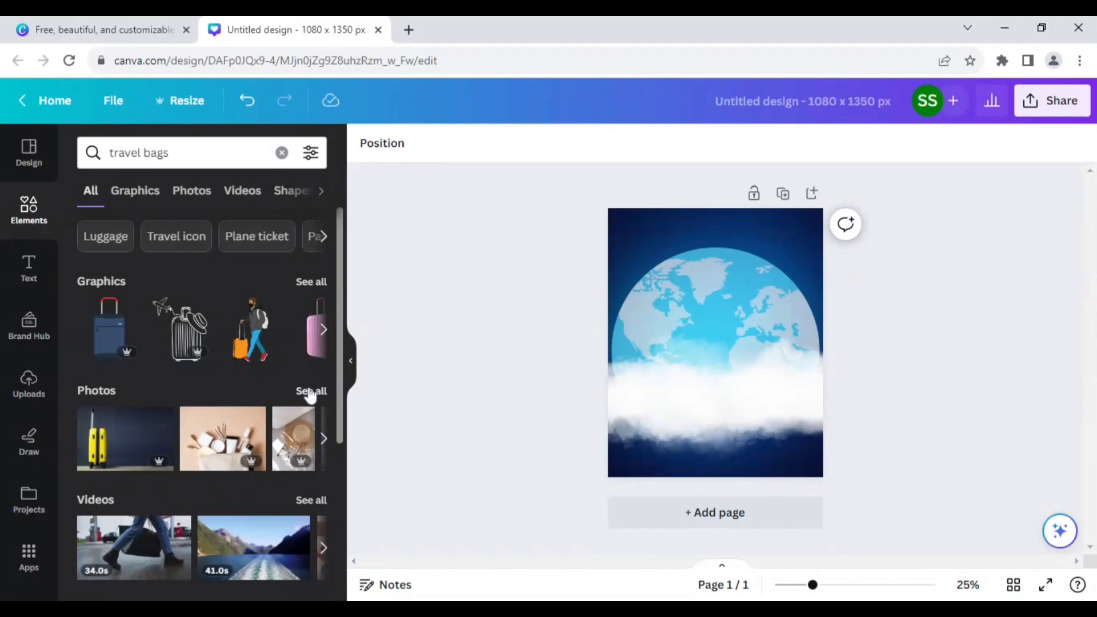
{"action": "left_click", "coordinate": [311, 391]}
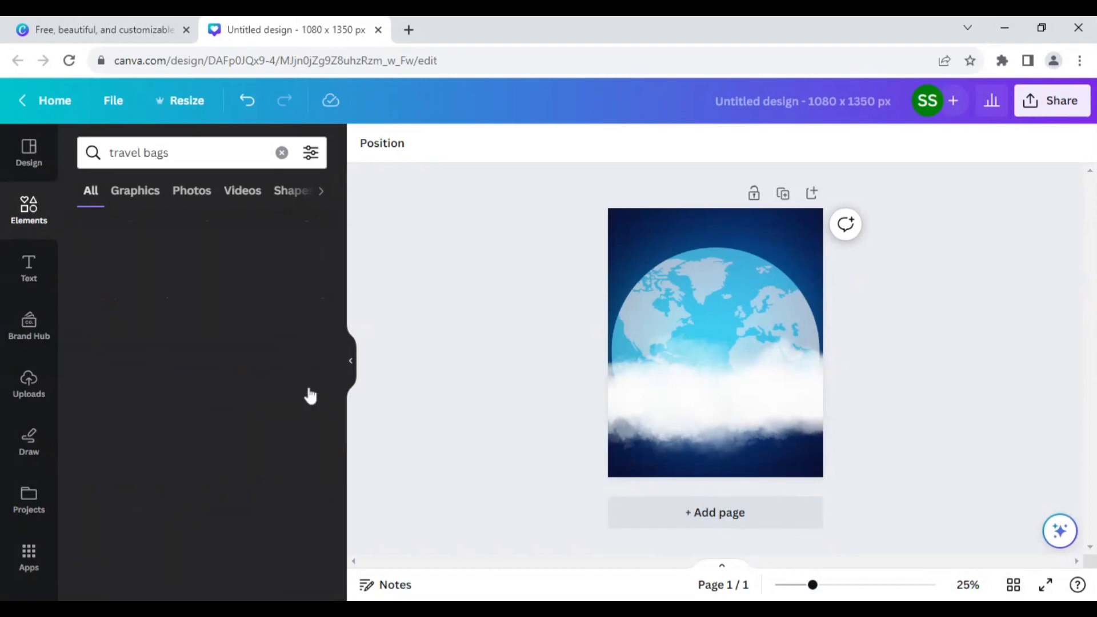
Add the photo of piled backpacks and suitcases with hats on a light blue background to the page
{"action": "scroll", "coordinate": [169, 398], "scroll_direction": "down", "scroll_amount": 5}
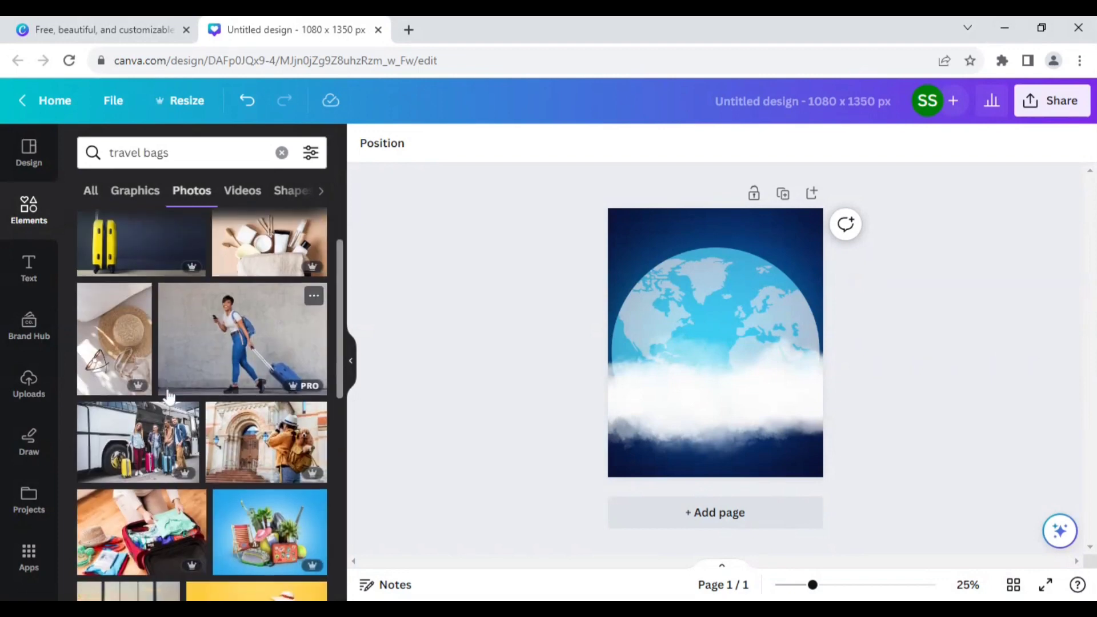
{"action": "scroll", "coordinate": [168, 400], "scroll_direction": "down", "scroll_amount": 5}
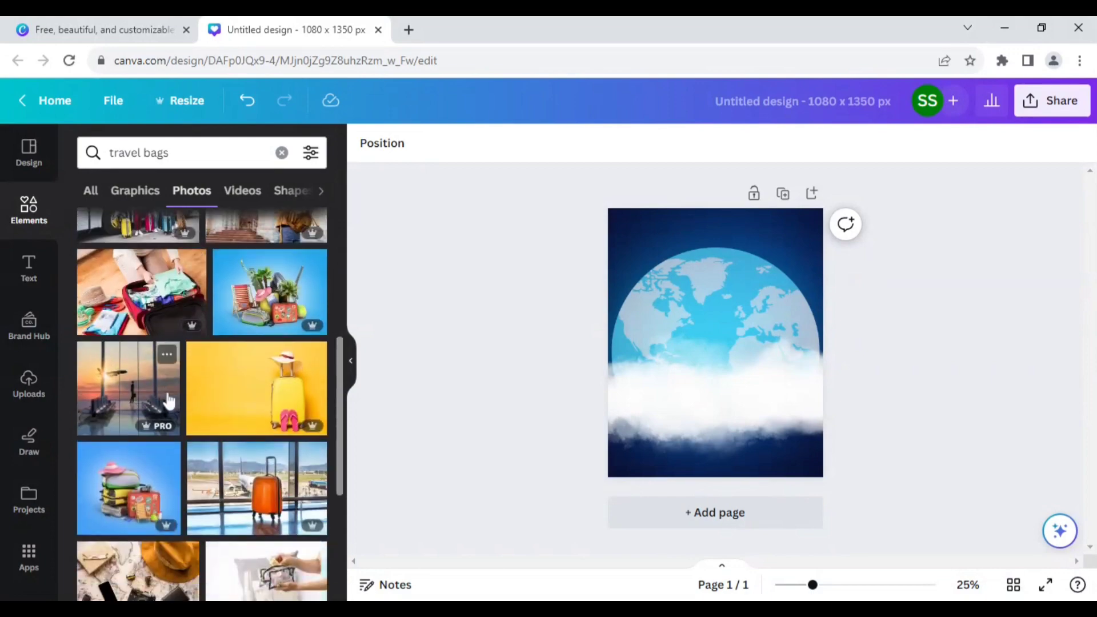
{"action": "scroll", "coordinate": [168, 403], "scroll_direction": "down", "scroll_amount": 3}
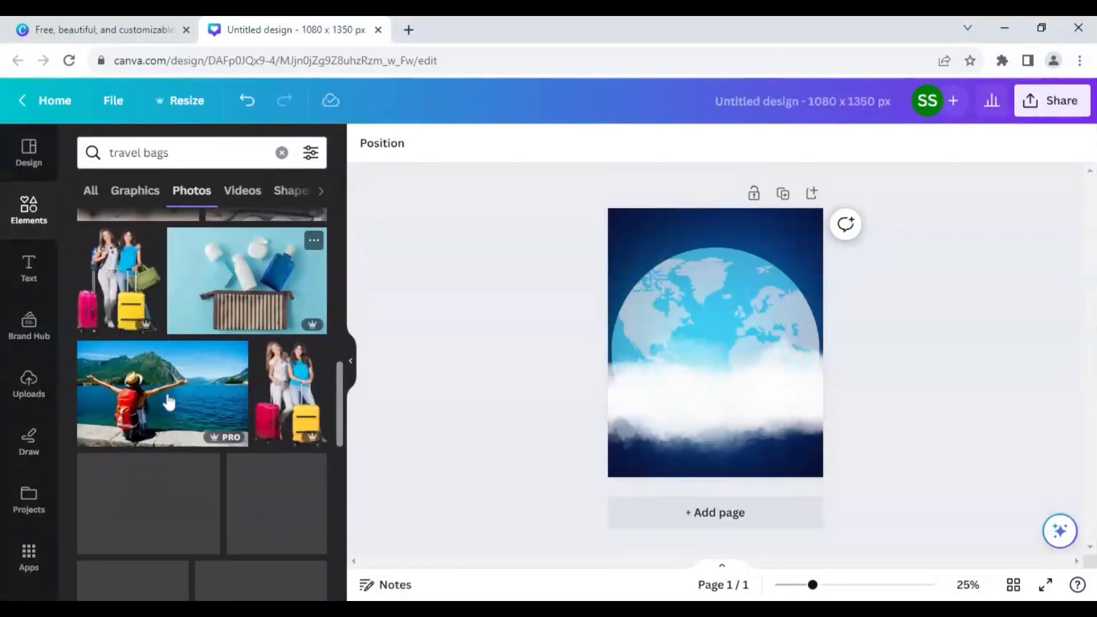
{"action": "scroll", "coordinate": [169, 402], "scroll_direction": "down", "scroll_amount": 2}
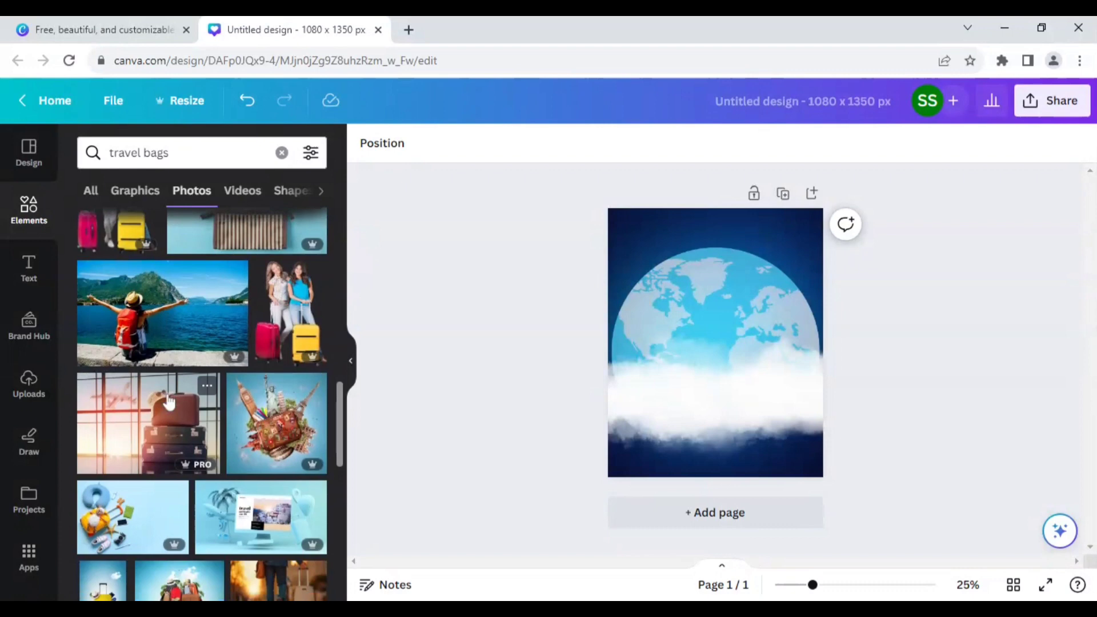
{"action": "scroll", "coordinate": [169, 403], "scroll_direction": "down", "scroll_amount": 3}
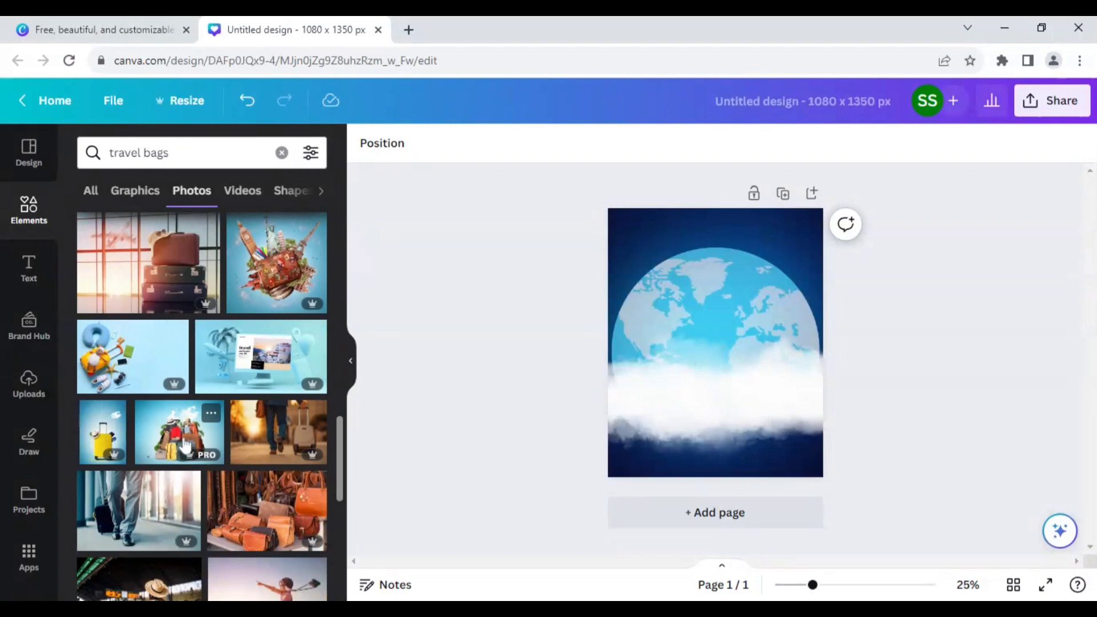
{"action": "left_click", "coordinate": [180, 439]}
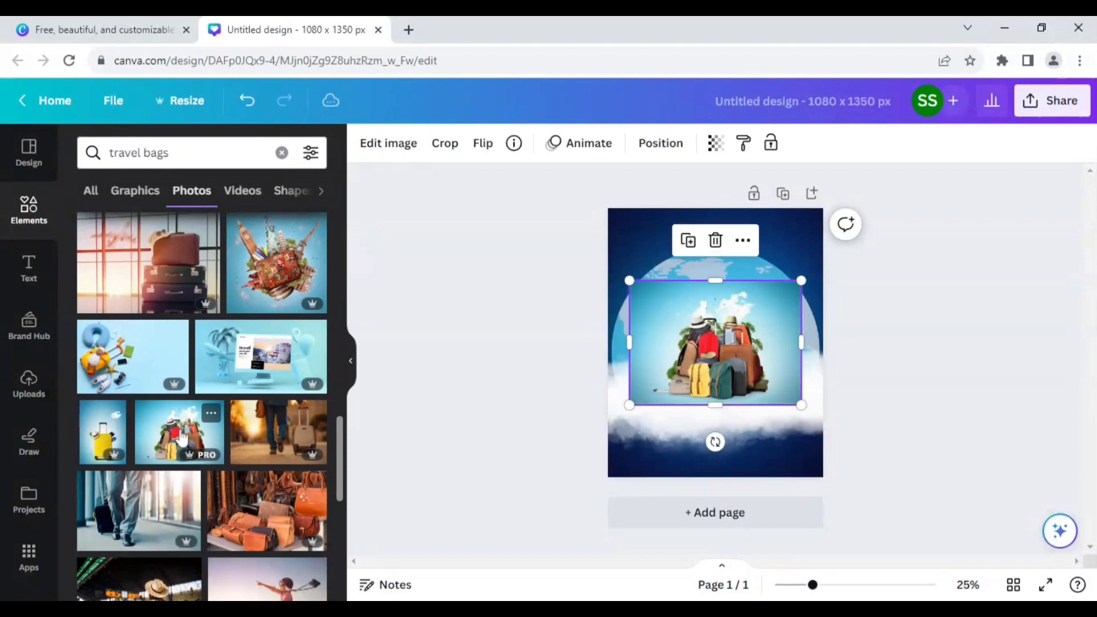
Remove the background of the travel bags photo with BG Remover and apply the result
{"action": "left_click", "coordinate": [384, 146]}
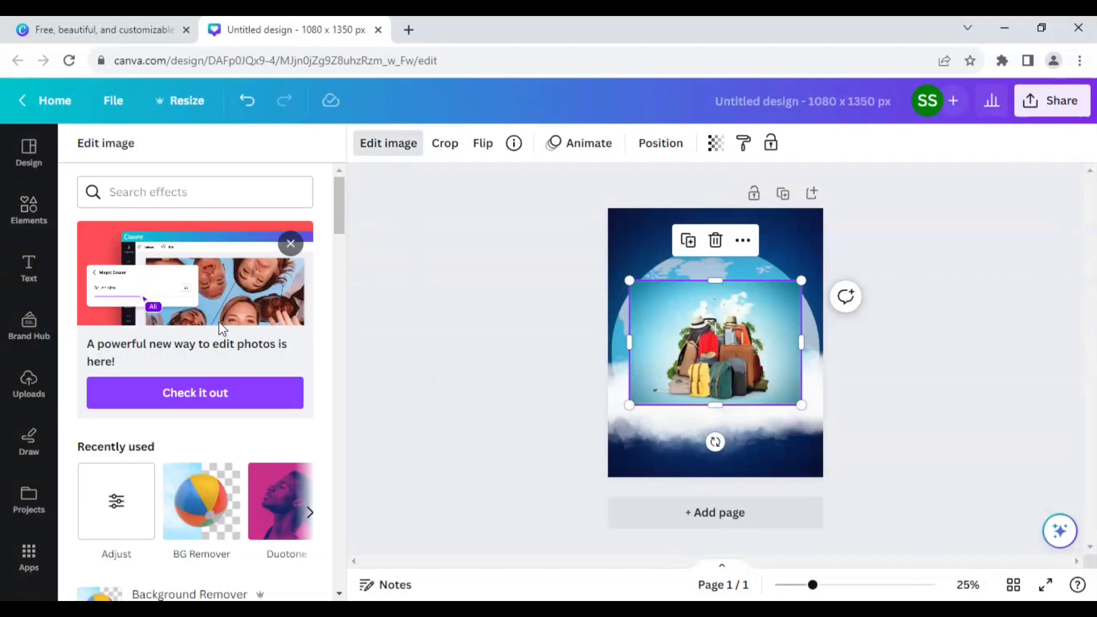
{"action": "left_click", "coordinate": [200, 503]}
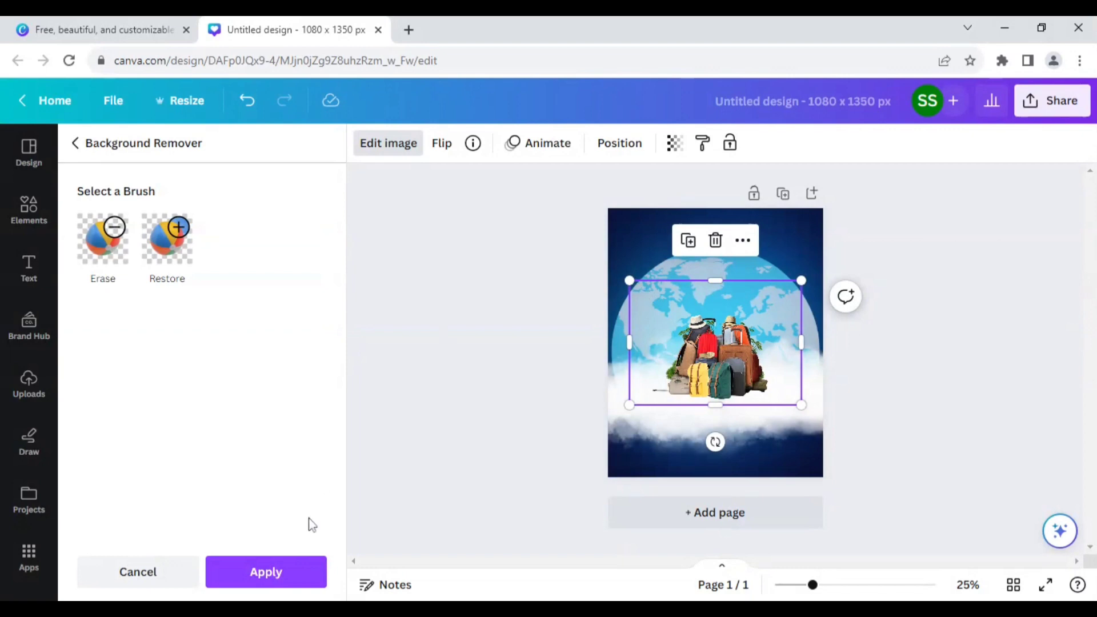
{"action": "left_click", "coordinate": [292, 579]}
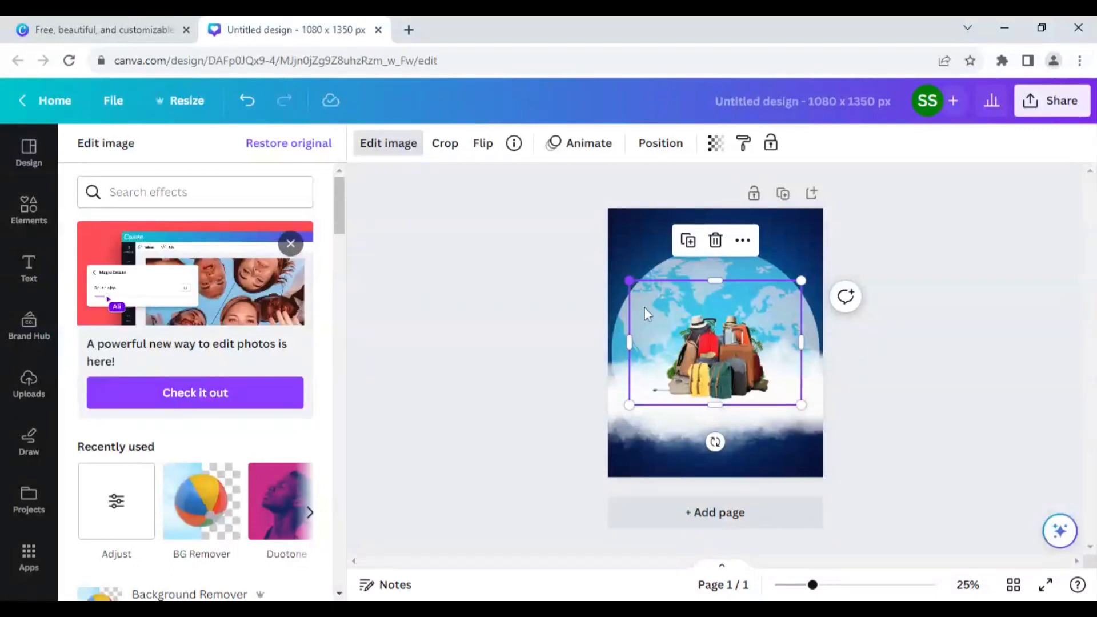
Enlarge the travel bags cutout to about 844 px tall and centre it horizontally over the globe
{"action": "left_click_drag", "start_coordinate": [813, 597], "coordinate": [831, 589]}
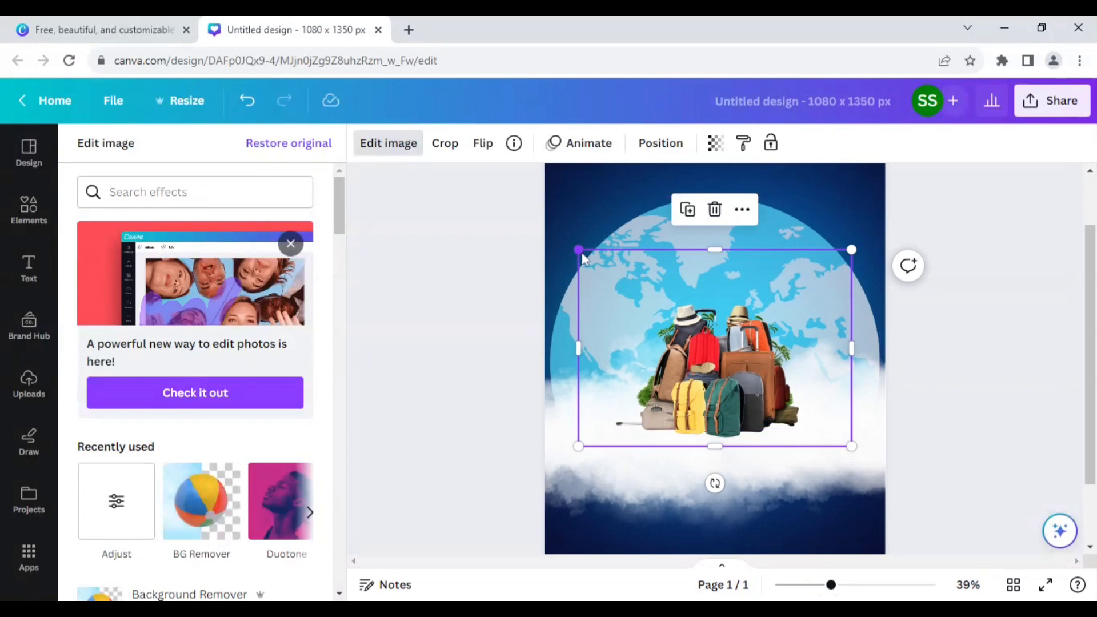
{"action": "left_click_drag", "start_coordinate": [544, 225], "coordinate": [482, 189]}
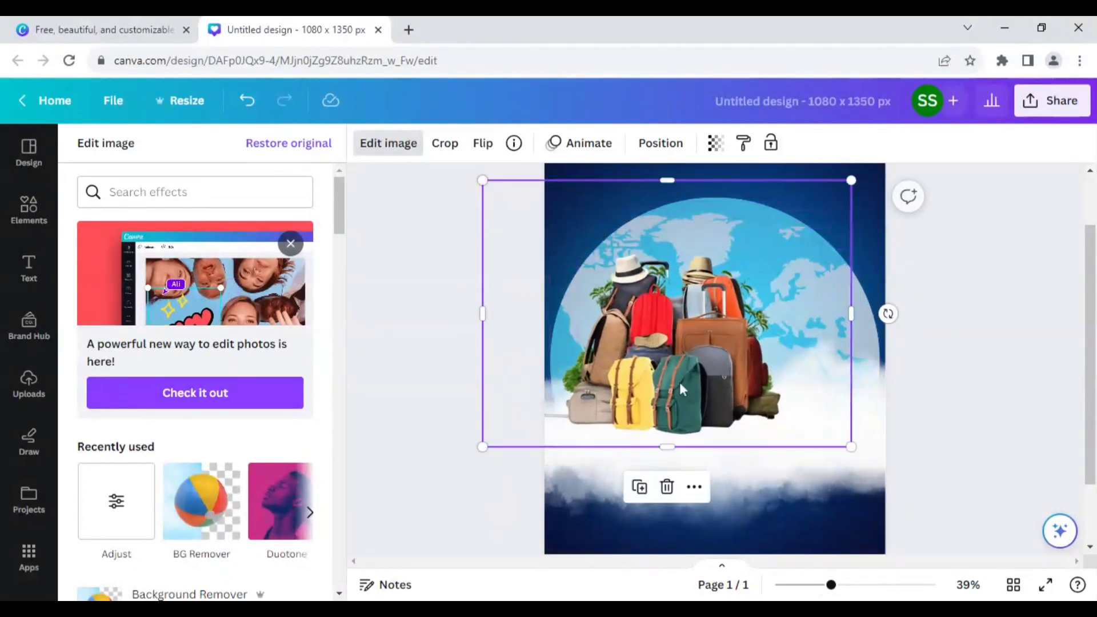
{"action": "left_click_drag", "start_coordinate": [686, 383], "coordinate": [732, 394]}
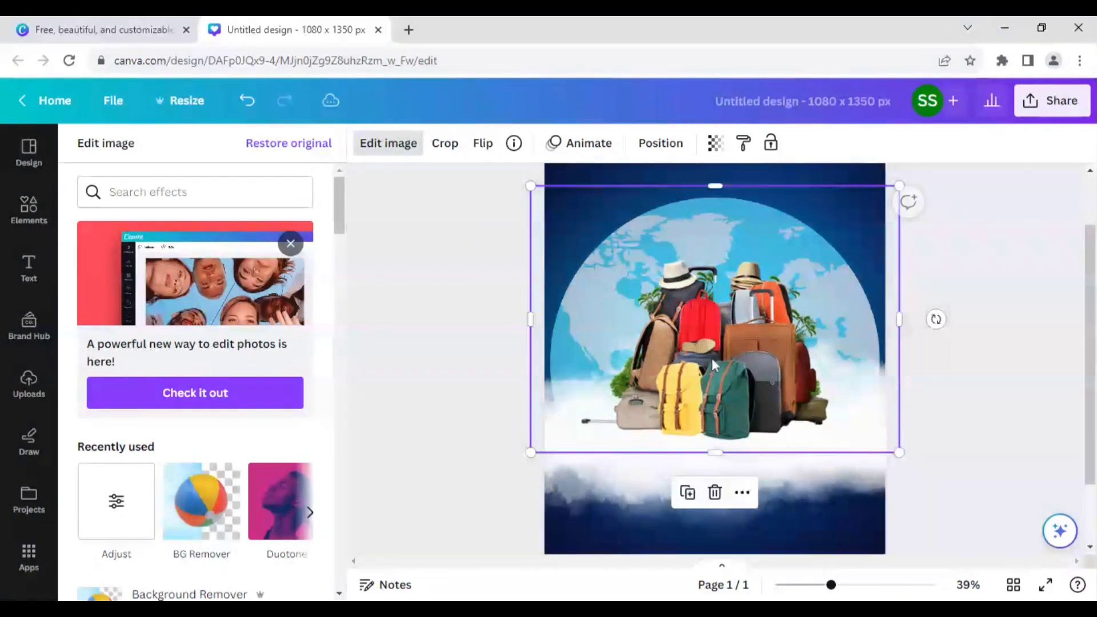
{"action": "left_click", "coordinate": [481, 352]}
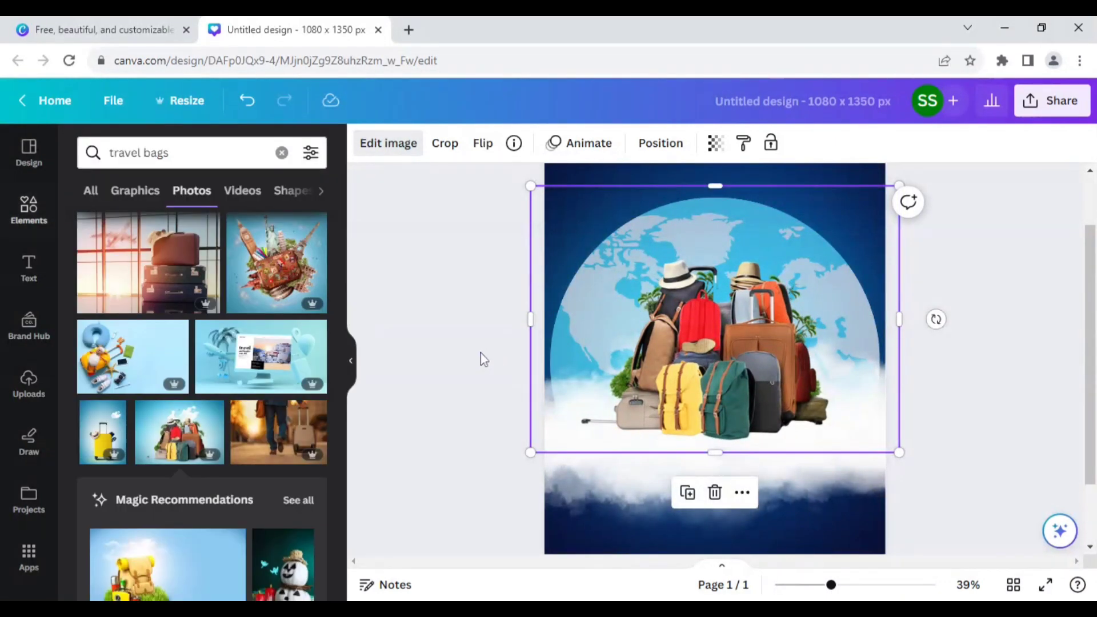
Crop the empty left and right sides of the travel bags photo to a width of about 884 px
{"action": "left_click", "coordinate": [710, 390]}
{"action": "left_click_drag", "start_coordinate": [530, 319], "coordinate": [571, 320]}
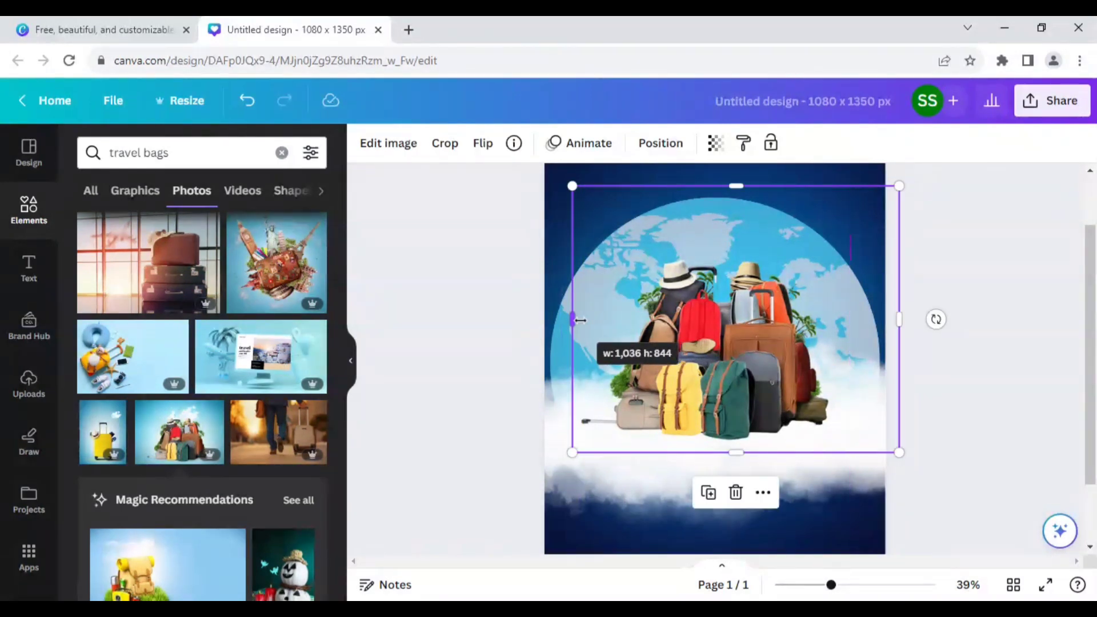
{"action": "left_click_drag", "start_coordinate": [899, 308], "coordinate": [857, 311]}
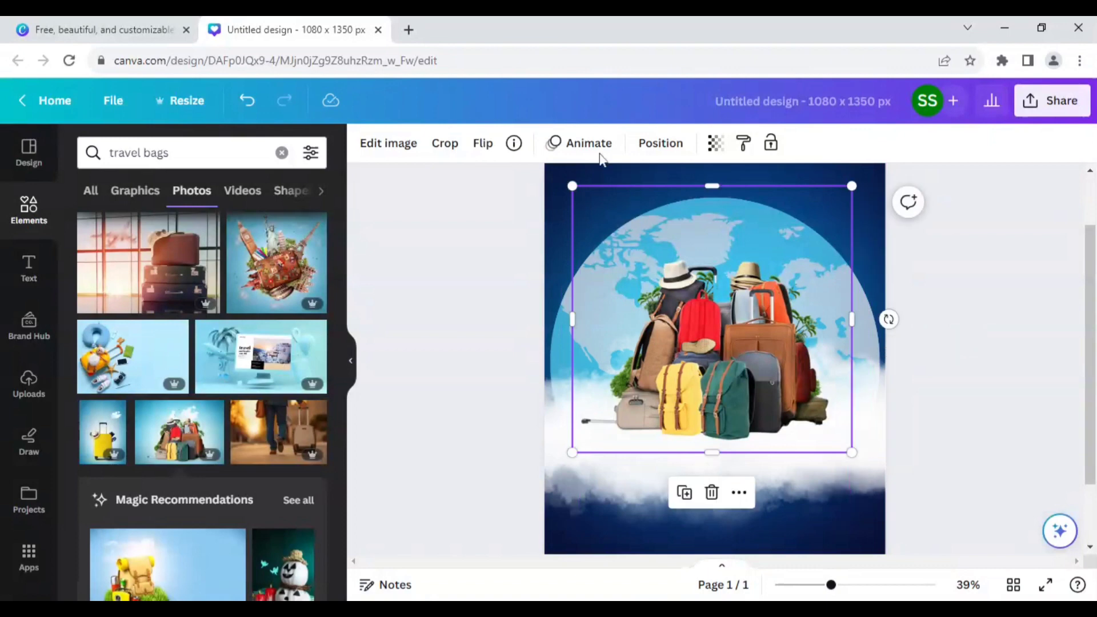
Move the travel bags layer below all the clouds, directly above the globe
{"action": "left_click", "coordinate": [650, 153]}
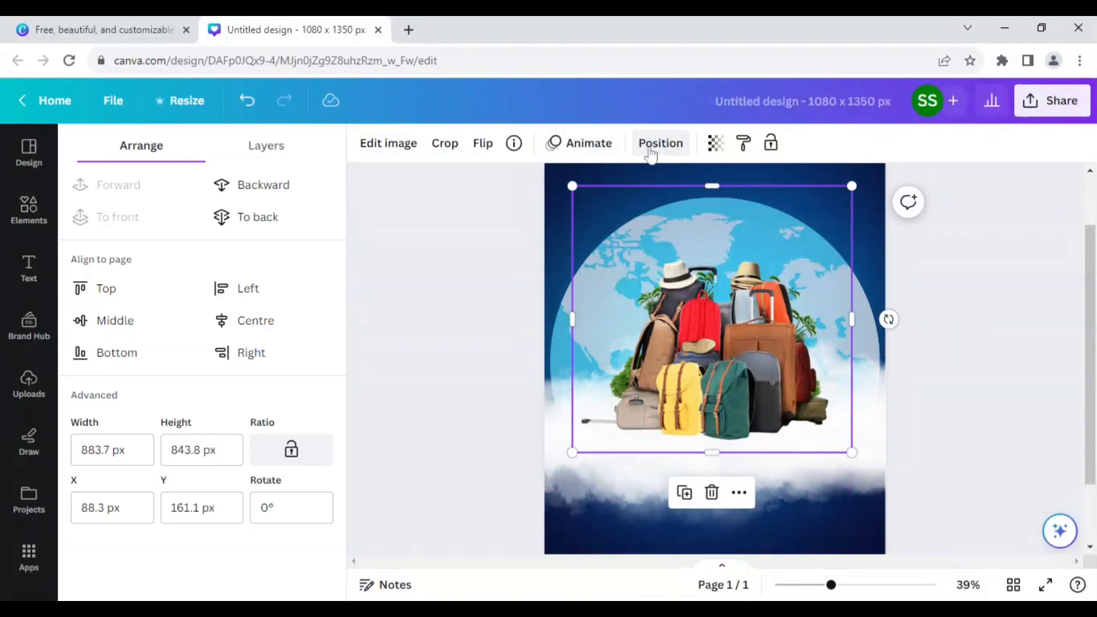
{"action": "left_click", "coordinate": [262, 159]}
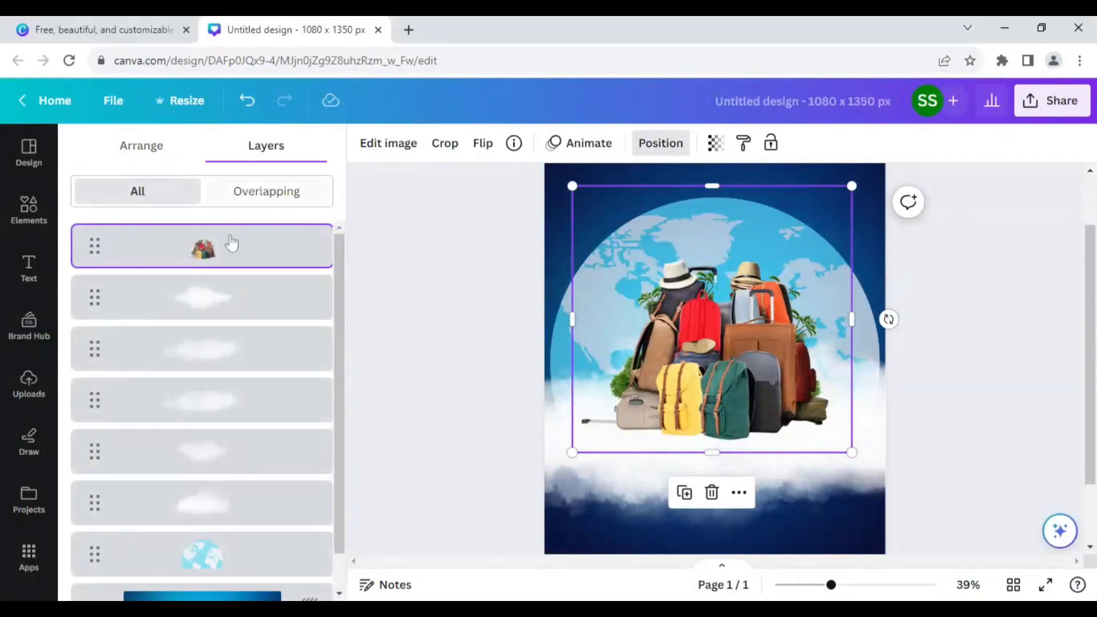
{"action": "left_click_drag", "start_coordinate": [225, 256], "coordinate": [233, 488]}
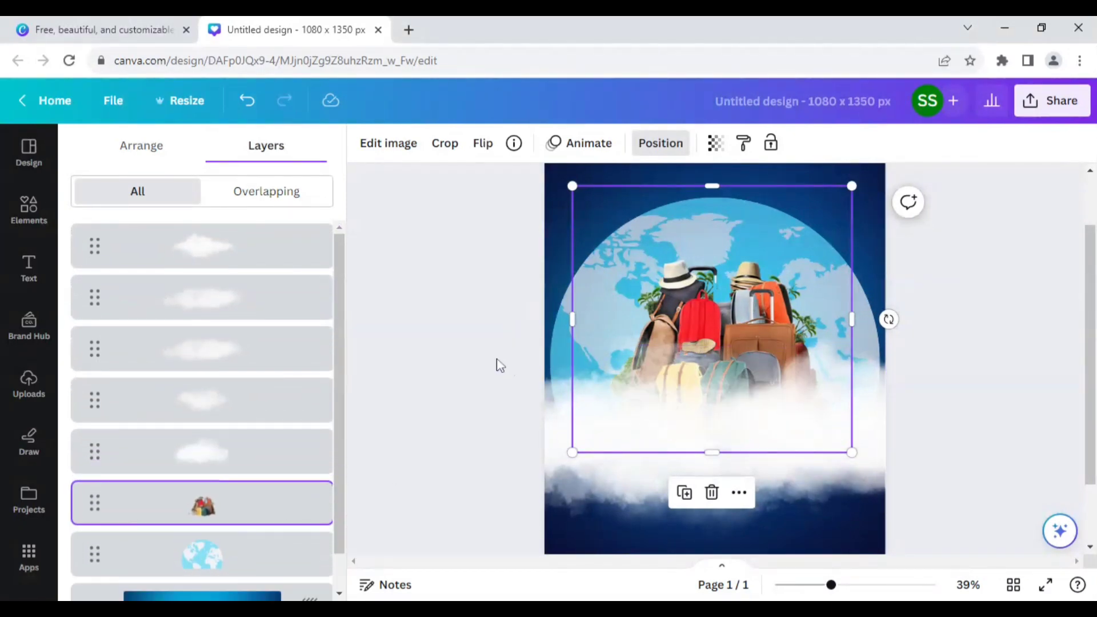
{"action": "key", "text": "Escape"}
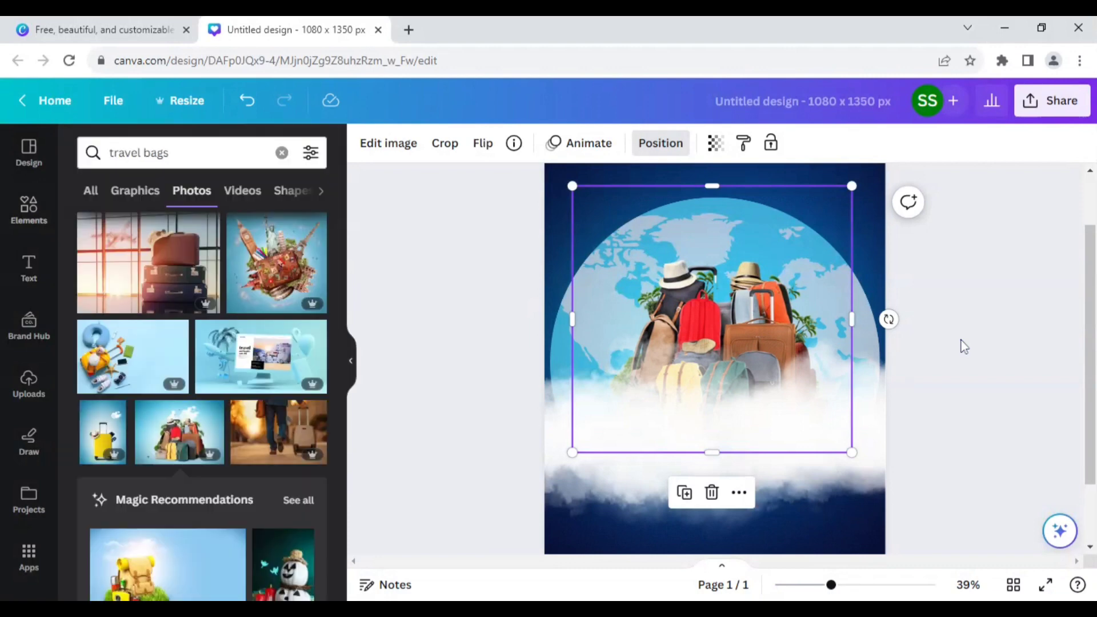
{"action": "left_click", "coordinate": [980, 346]}
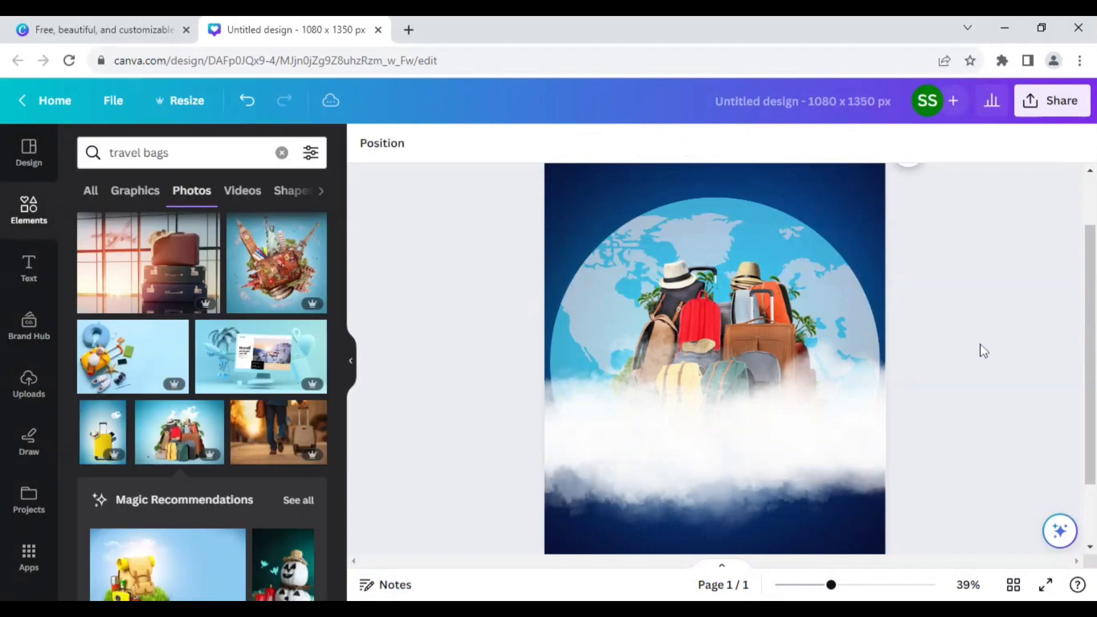
Shift the travel bags slightly upward so they rise a little more out of the clouds
{"action": "left_click", "coordinate": [744, 304]}
{"action": "left_click_drag", "start_coordinate": [745, 304], "coordinate": [744, 296]}
{"action": "left_click", "coordinate": [941, 361]}
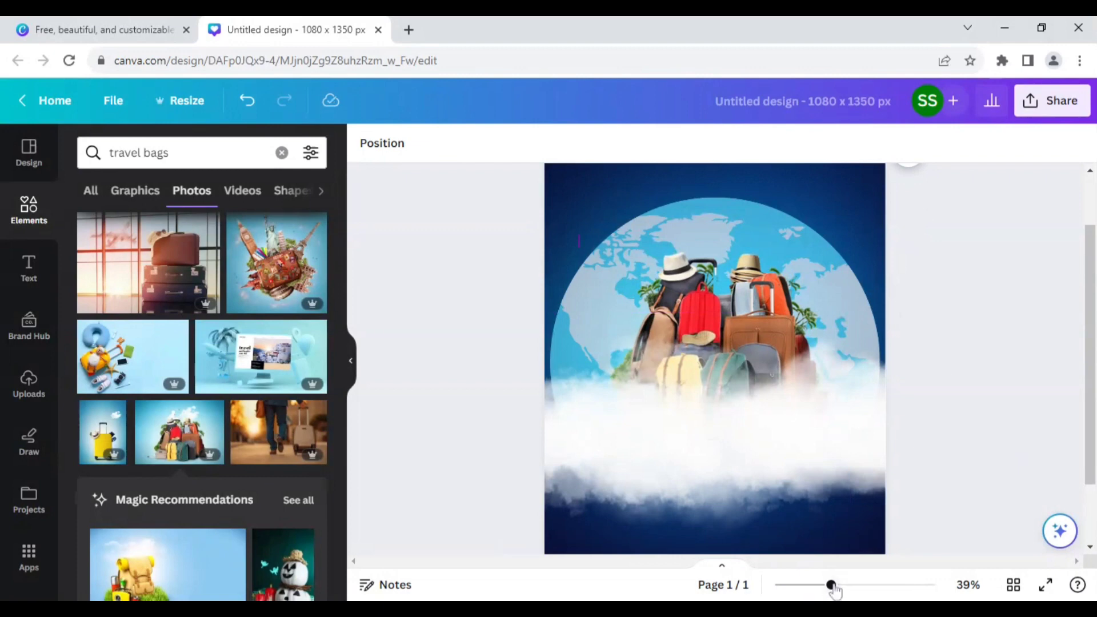
Search the elements for "eiffel tower"
{"action": "left_click_drag", "start_coordinate": [832, 586], "coordinate": [824, 587]}
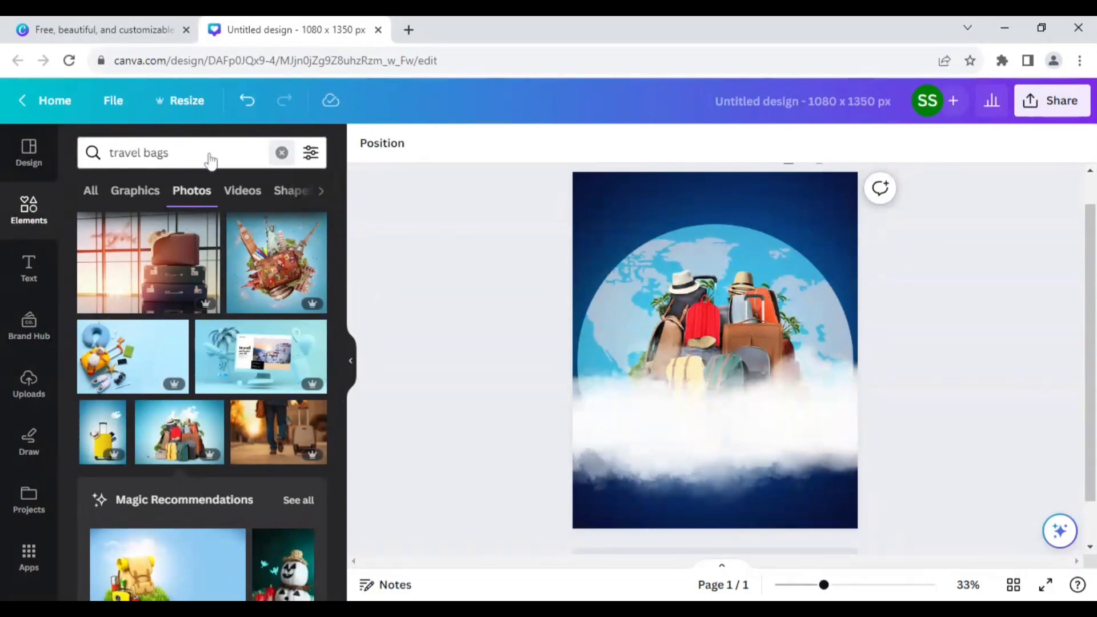
{"action": "left_click", "coordinate": [282, 153]}
{"action": "type", "text": "e"}
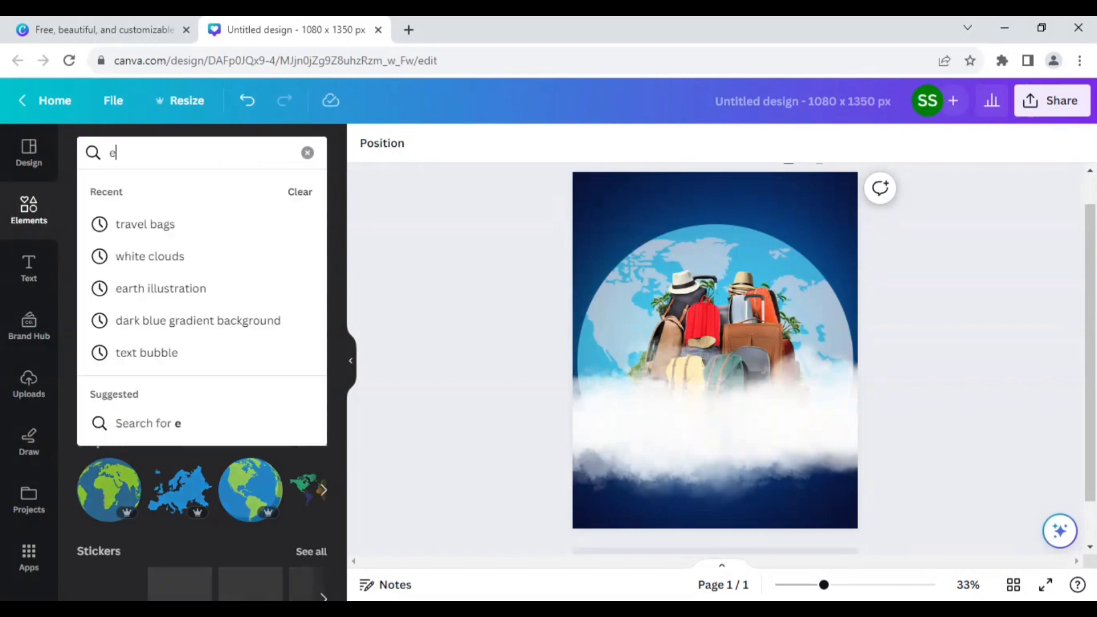
{"action": "type", "text": "iffel "}
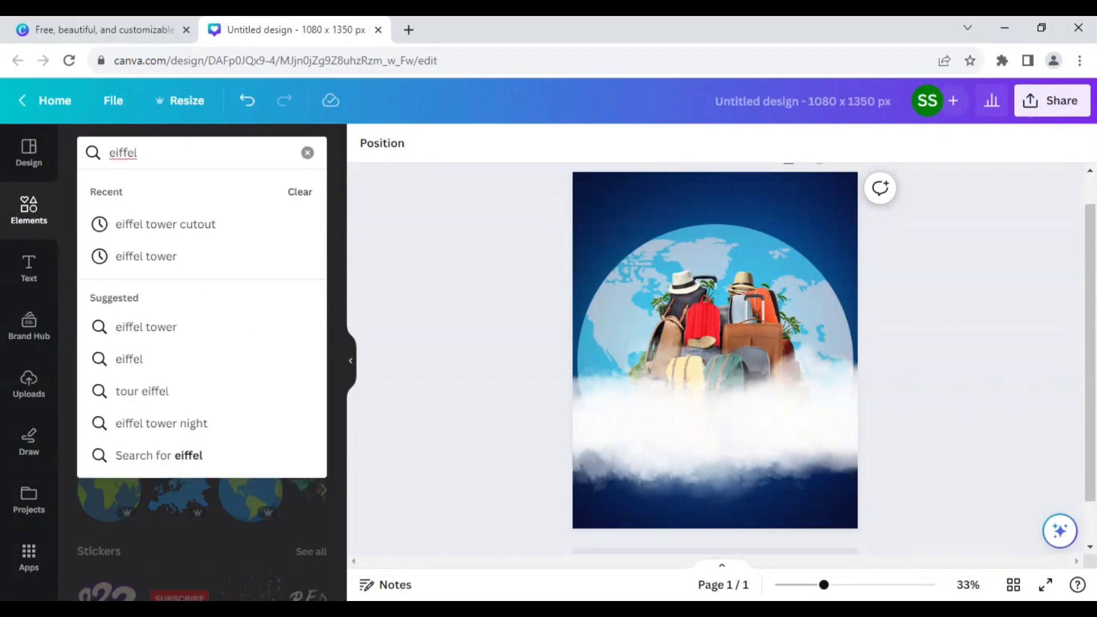
{"action": "type", "text": "tower"}
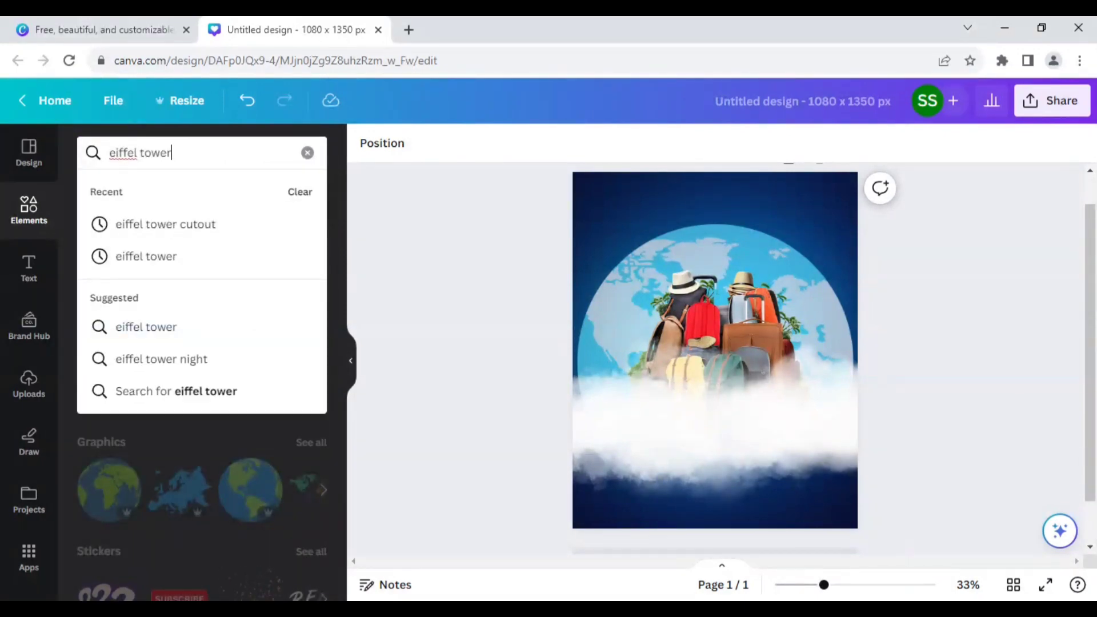
{"action": "key", "text": "Return"}
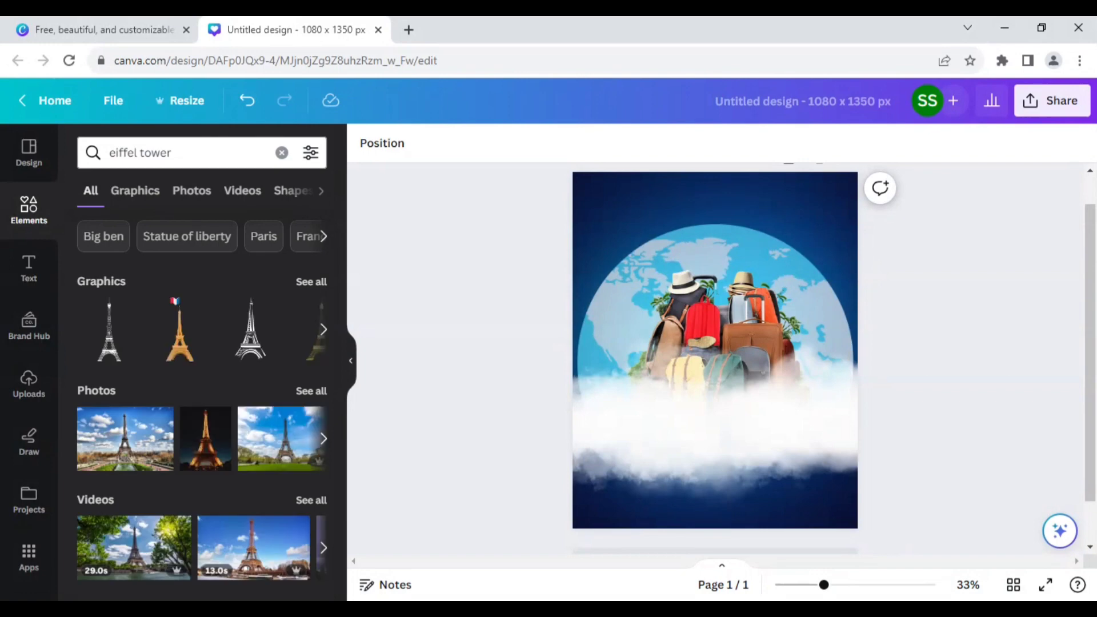
Show all the Eiffel Tower graphics and look through them for a suitable cutout
{"action": "left_click", "coordinate": [312, 282]}
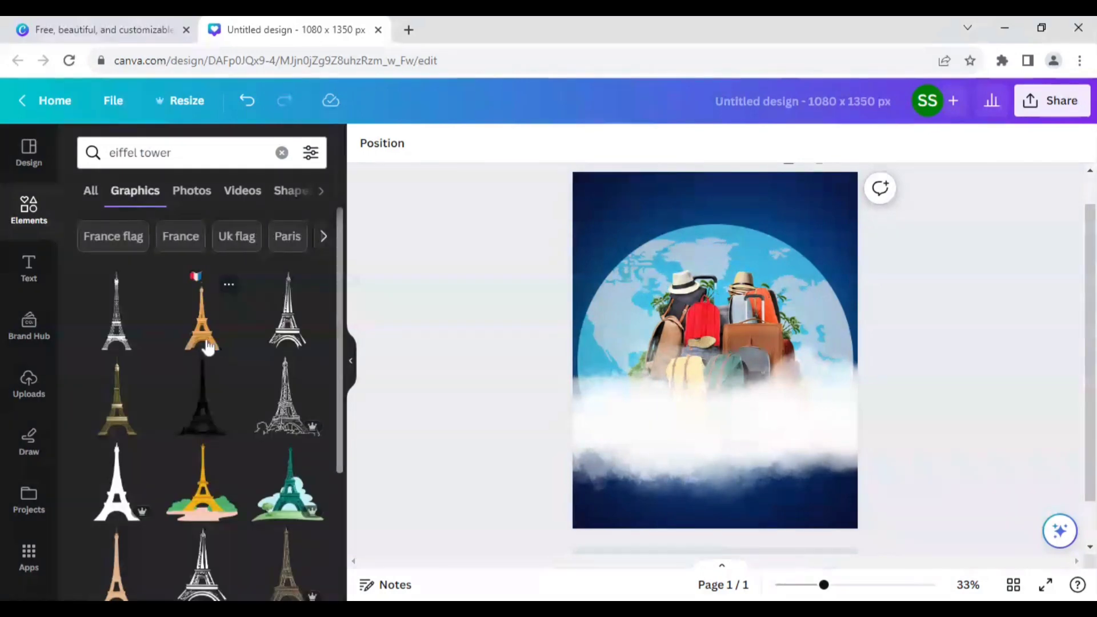
{"action": "scroll", "coordinate": [207, 347], "scroll_direction": "down", "scroll_amount": 5}
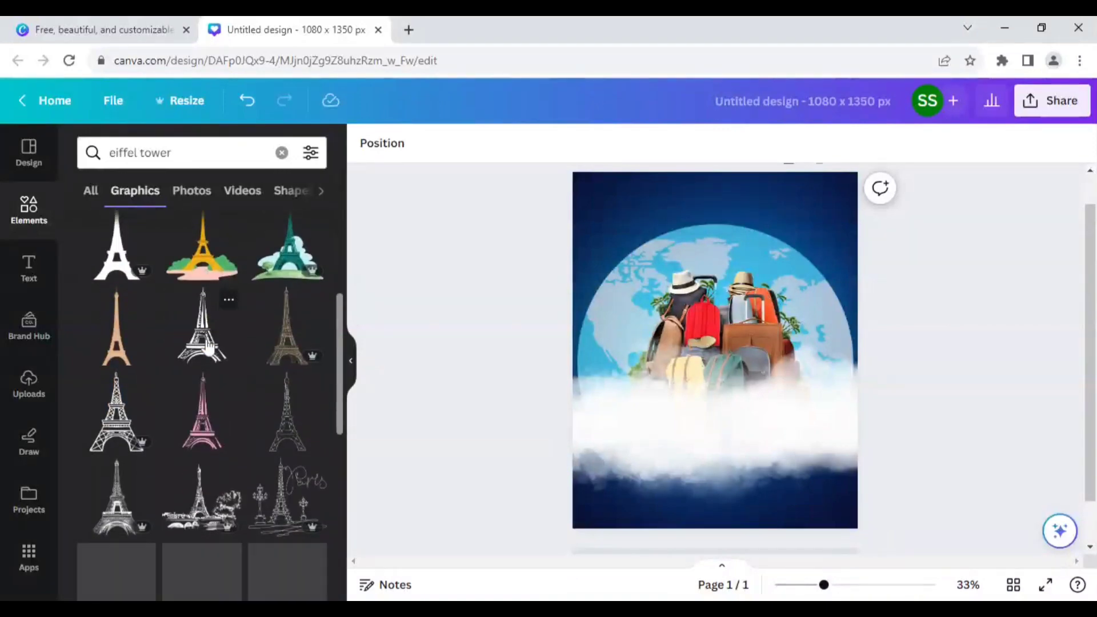
{"action": "scroll", "coordinate": [208, 347], "scroll_direction": "down", "scroll_amount": 2}
{"action": "scroll", "coordinate": [190, 311], "scroll_direction": "down", "scroll_amount": 2}
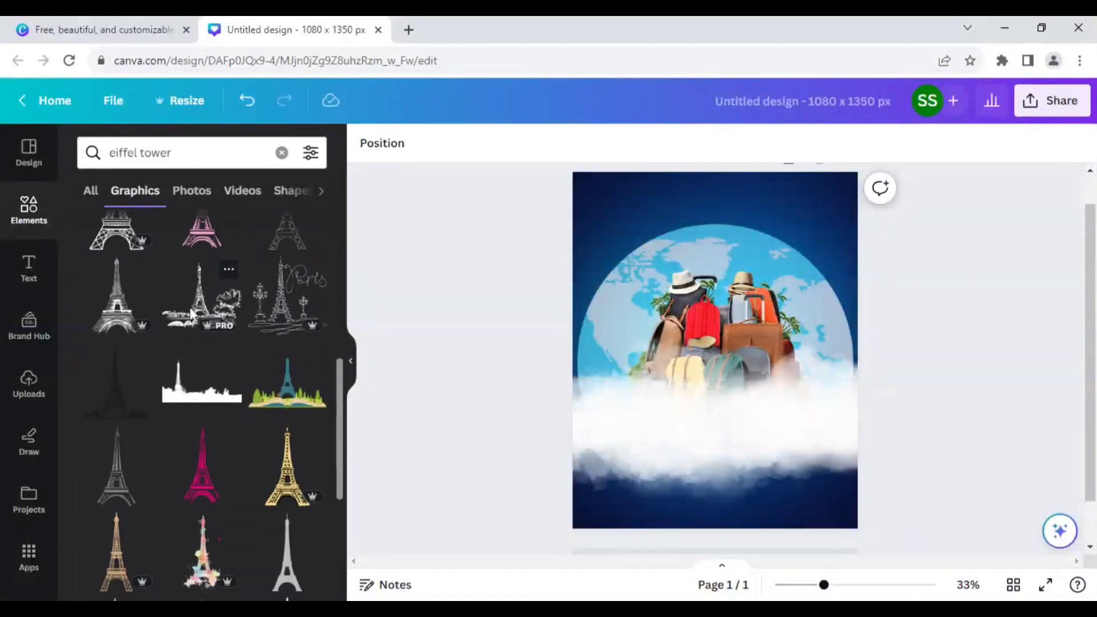
{"action": "scroll", "coordinate": [190, 312], "scroll_direction": "down", "scroll_amount": 2}
{"action": "scroll", "coordinate": [190, 311], "scroll_direction": "up", "scroll_amount": 2}
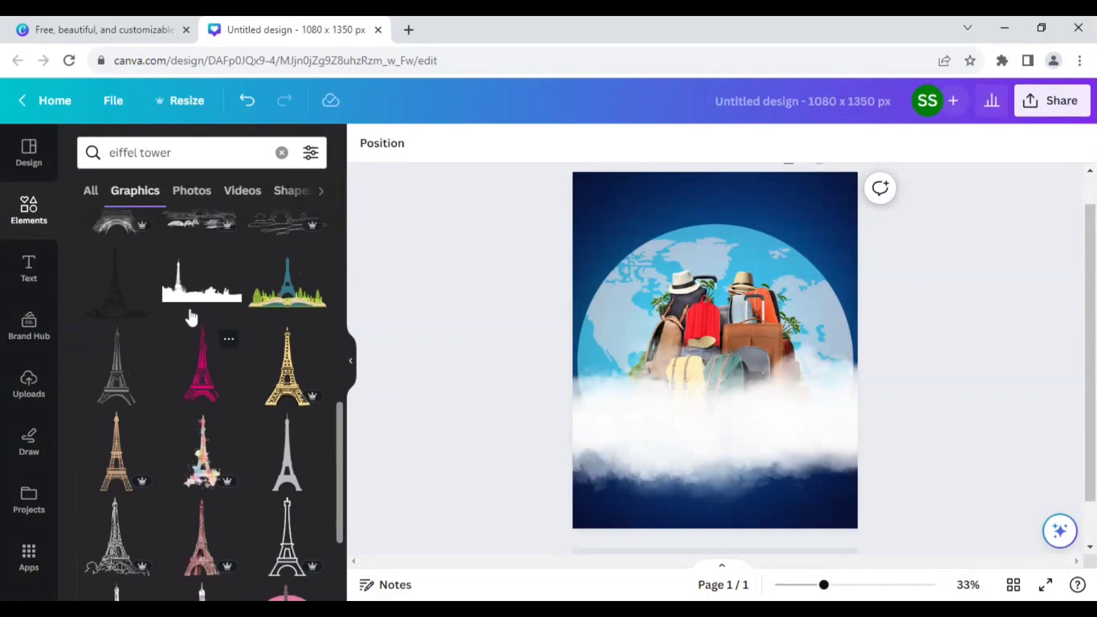
Switch to the Eiffel Tower photos and add the one with the tower on a plain white background
{"action": "left_click", "coordinate": [188, 192]}
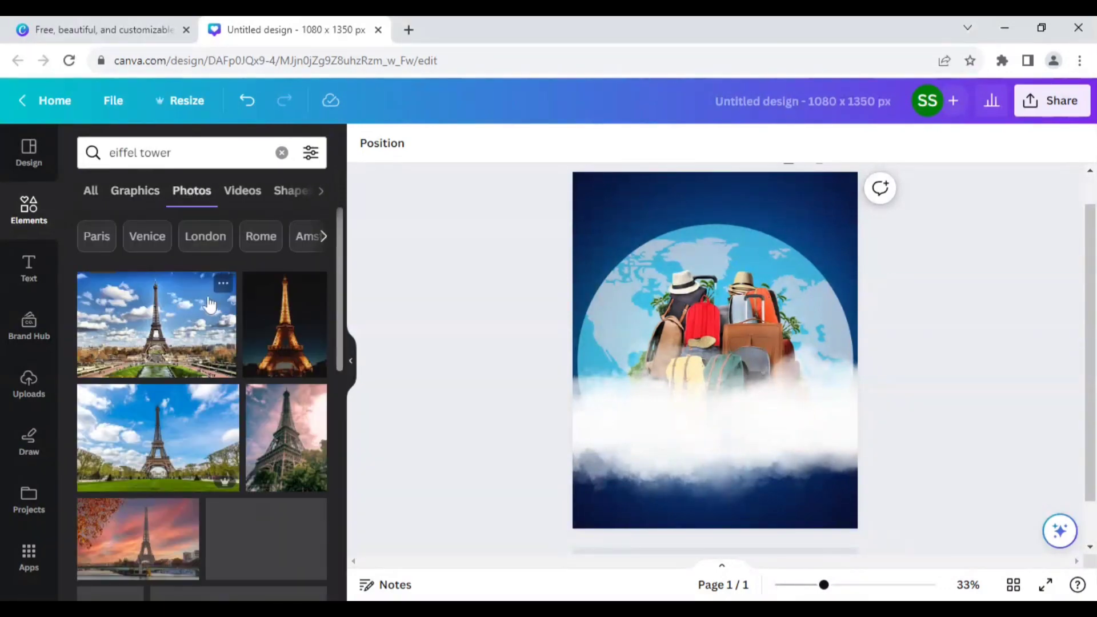
{"action": "scroll", "coordinate": [204, 309], "scroll_direction": "down", "scroll_amount": 2}
{"action": "scroll", "coordinate": [204, 310], "scroll_direction": "down", "scroll_amount": 5}
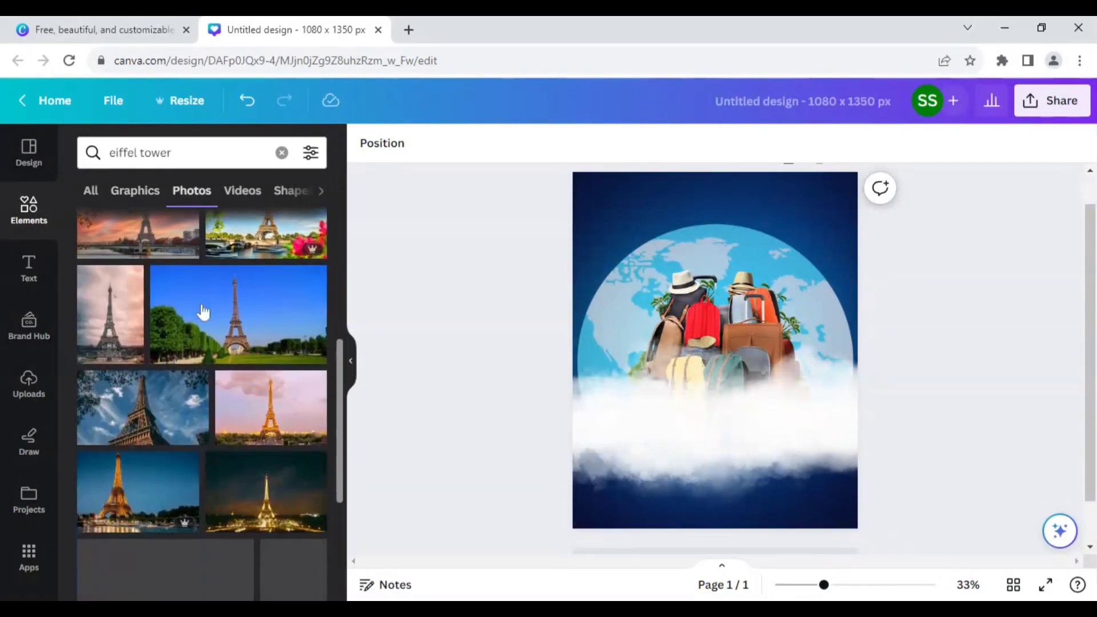
{"action": "scroll", "coordinate": [201, 309], "scroll_direction": "down", "scroll_amount": 4}
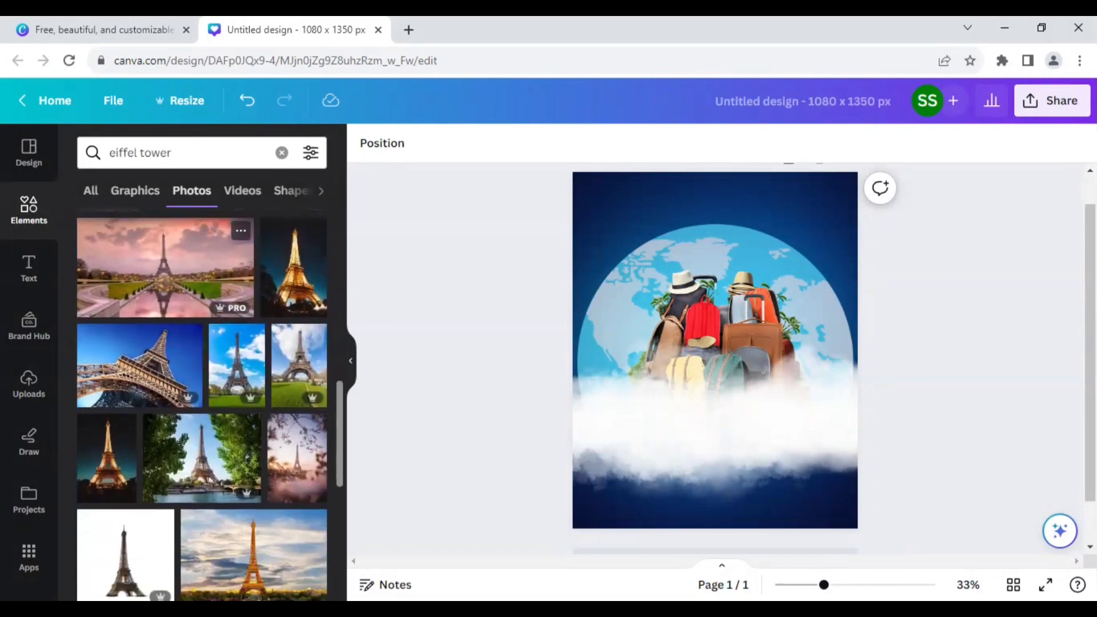
{"action": "scroll", "coordinate": [202, 313], "scroll_direction": "down", "scroll_amount": 1}
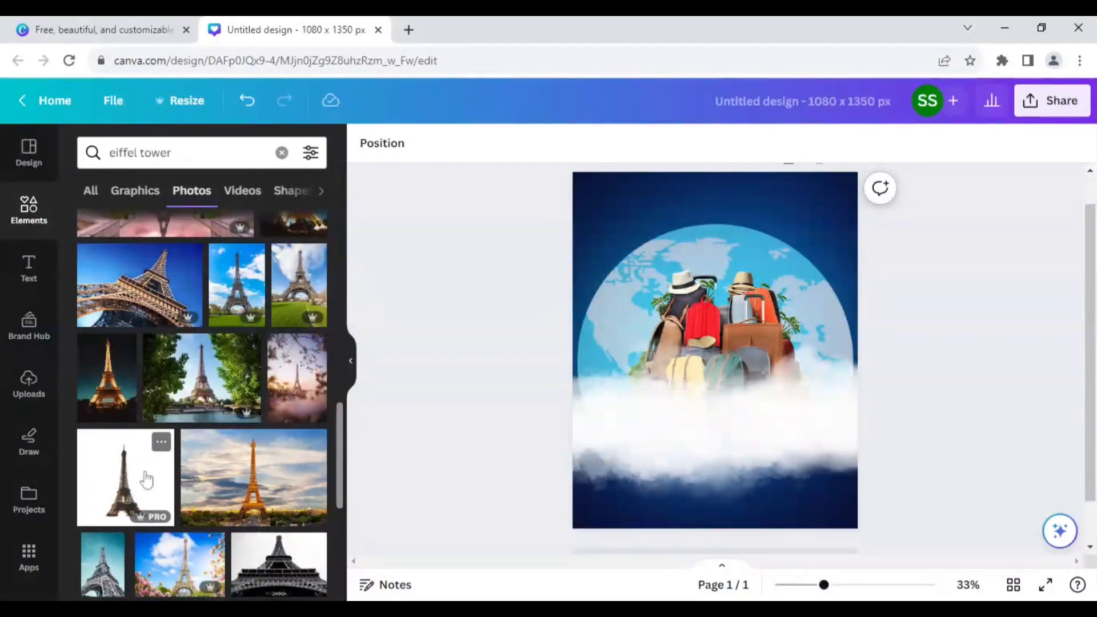
{"action": "left_click", "coordinate": [170, 479]}
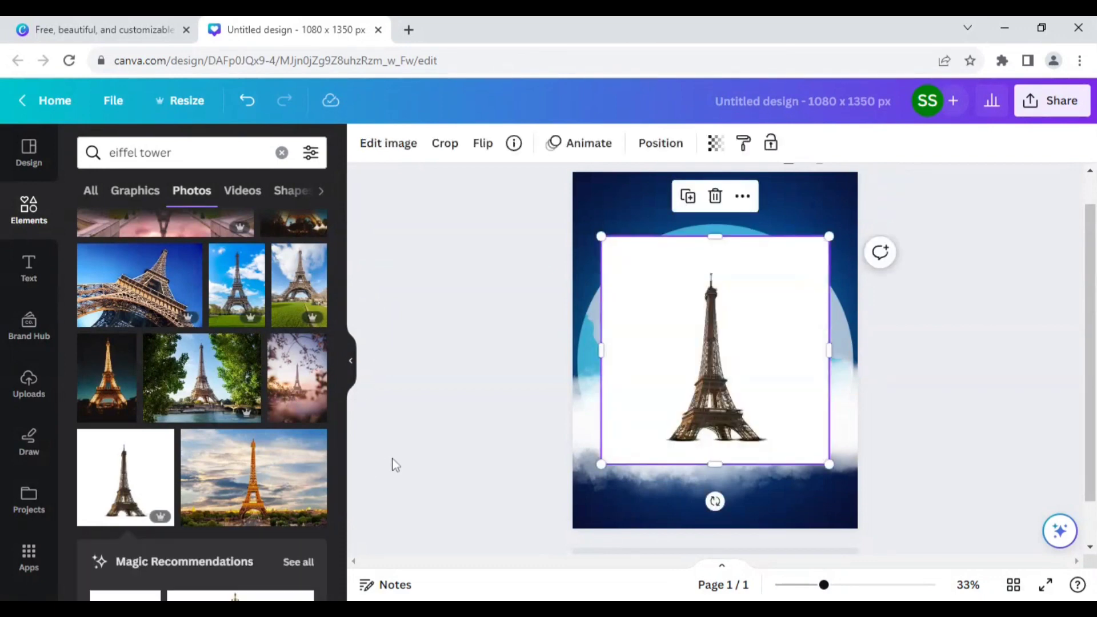
Remove the white background of the Eiffel Tower photo with BG Remover and apply the result
{"action": "left_click", "coordinate": [388, 144]}
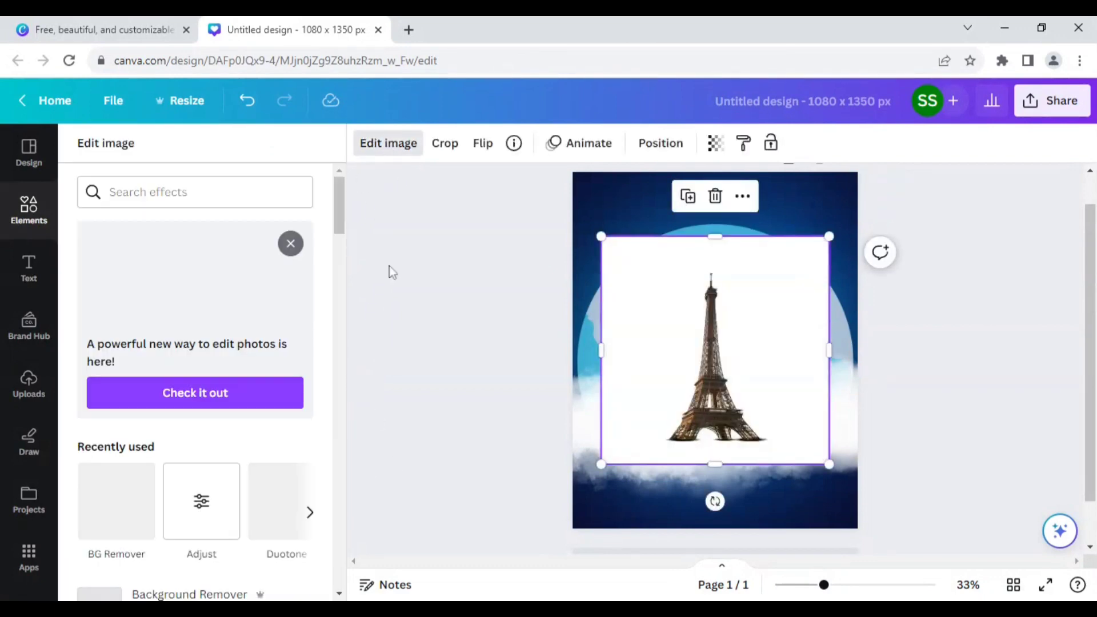
{"action": "left_click", "coordinate": [140, 516]}
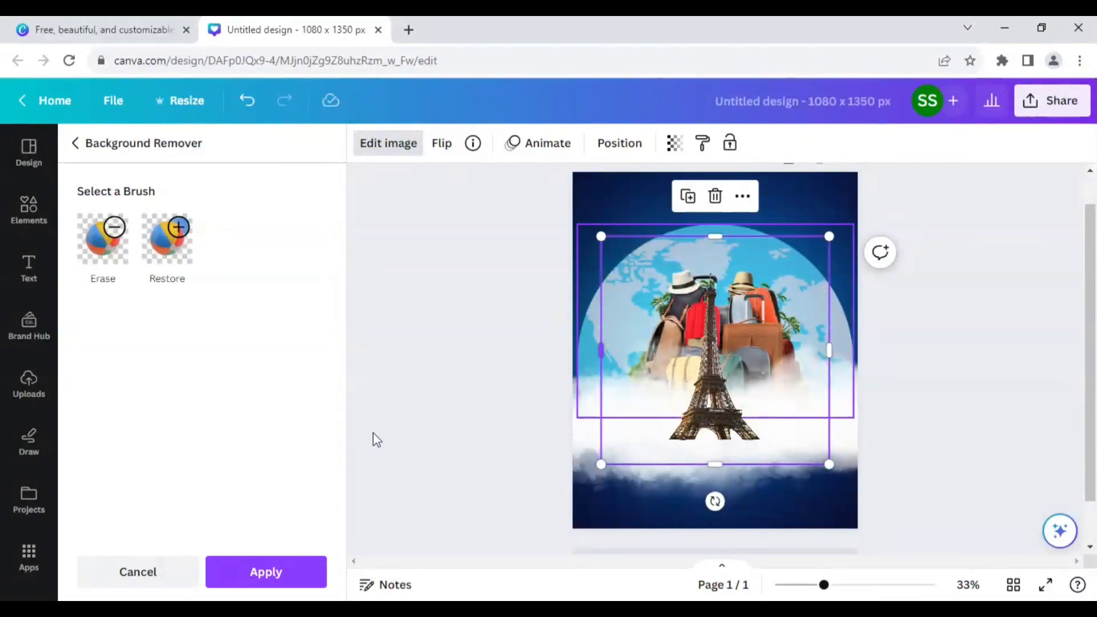
{"action": "left_click", "coordinate": [277, 577]}
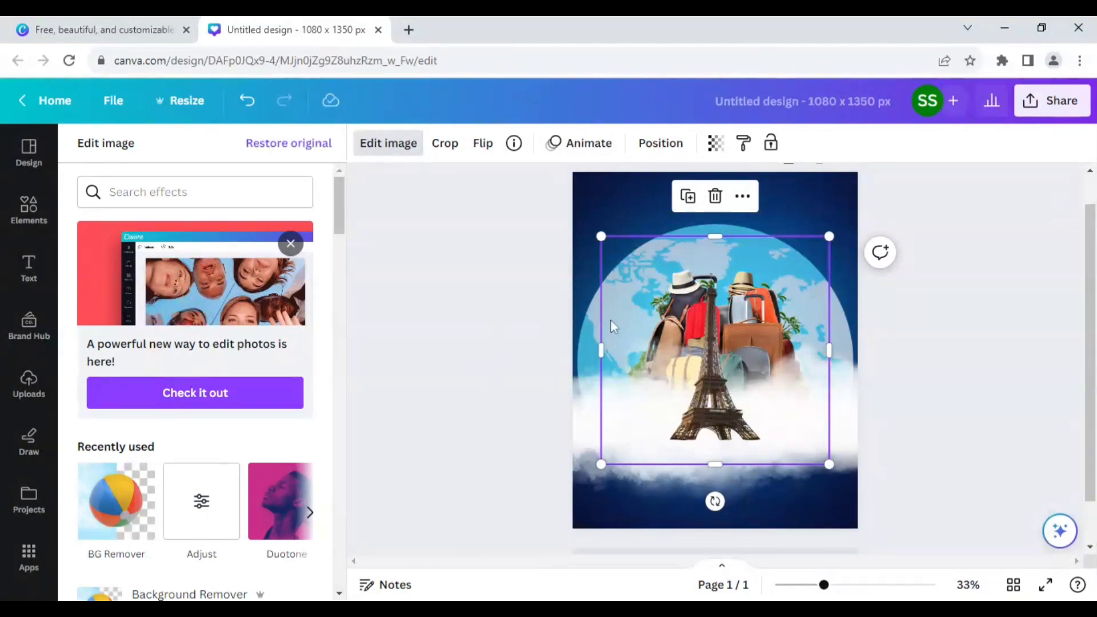
Shrink the Eiffel Tower cutout, tilt it counter-clockwise and place it leaning outward at the left side of the travel bags
{"action": "left_click_drag", "start_coordinate": [600, 233], "coordinate": [678, 313]}
{"action": "left_click_drag", "start_coordinate": [780, 351], "coordinate": [699, 254]}
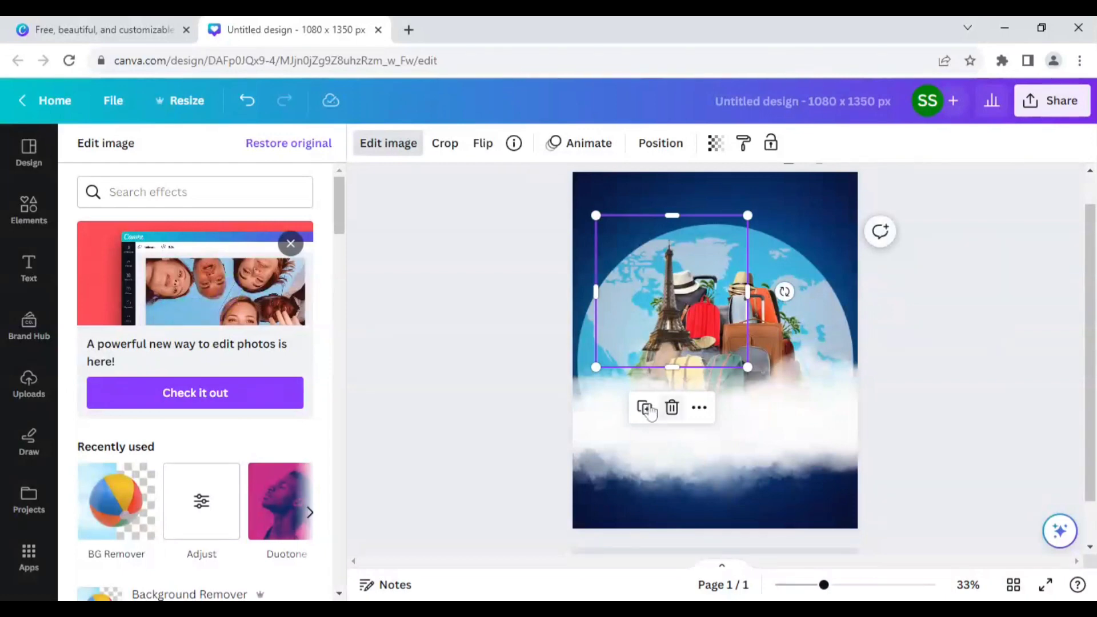
{"action": "left_click_drag", "start_coordinate": [785, 292], "coordinate": [786, 238]}
{"action": "left_click_drag", "start_coordinate": [673, 284], "coordinate": [658, 277]}
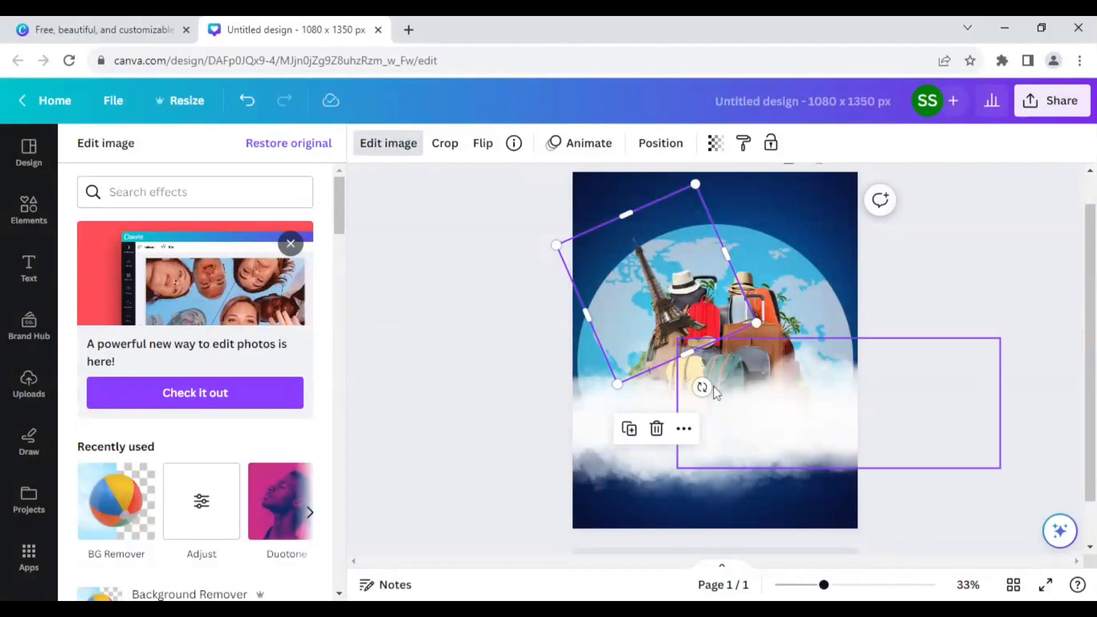
{"action": "left_click_drag", "start_coordinate": [702, 388], "coordinate": [718, 379]}
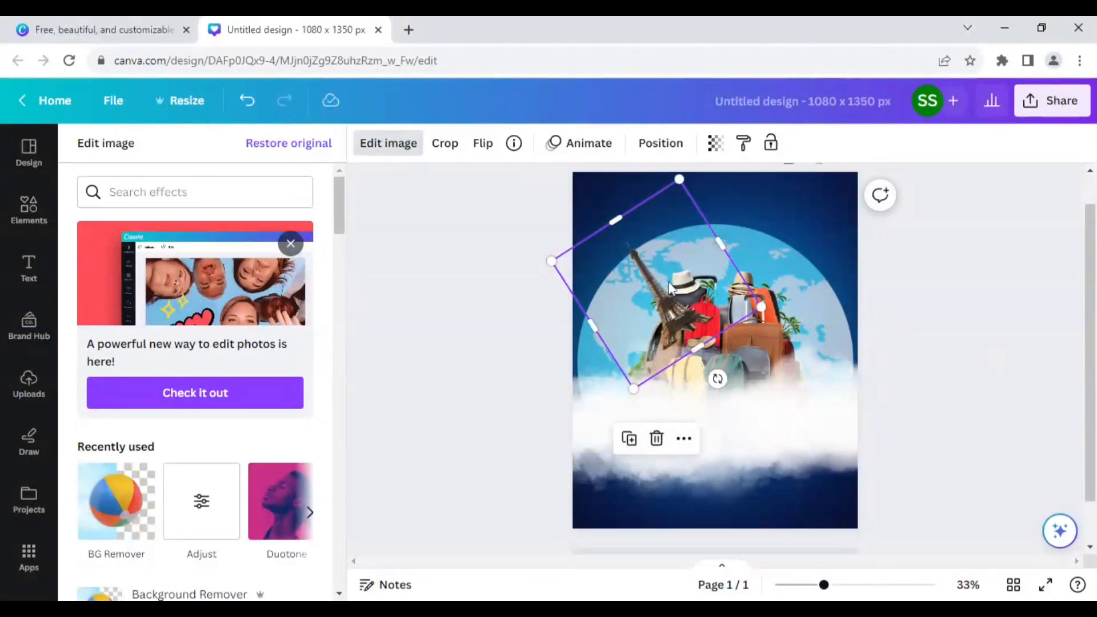
{"action": "left_click_drag", "start_coordinate": [668, 283], "coordinate": [654, 283]}
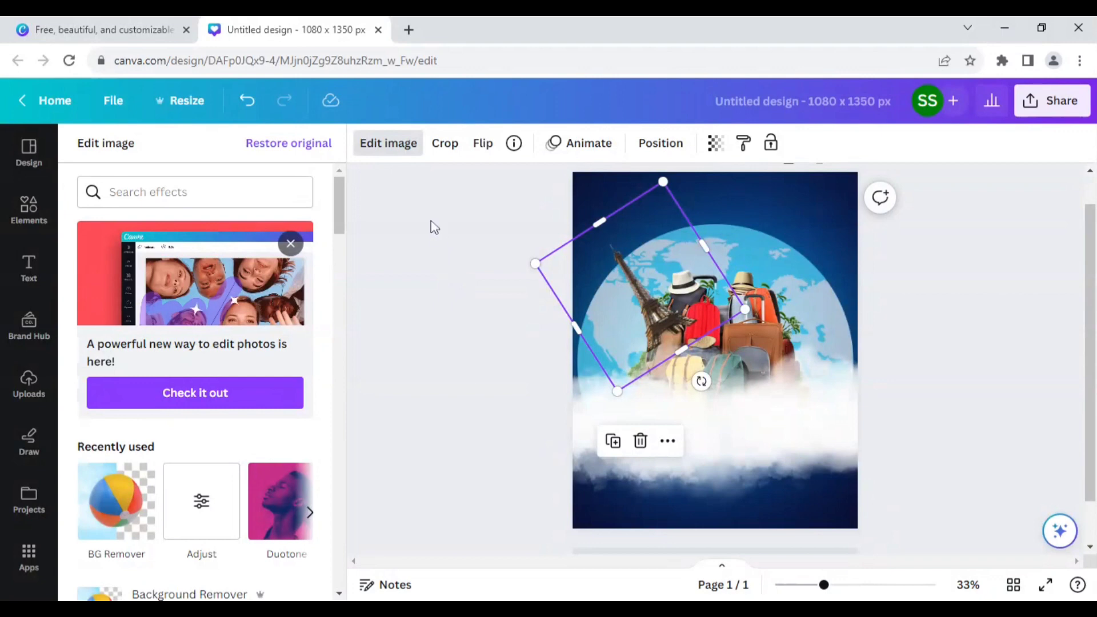
Move the Eiffel Tower layer below the clouds and the travel bags, directly above the globe
{"action": "left_click", "coordinate": [662, 143]}
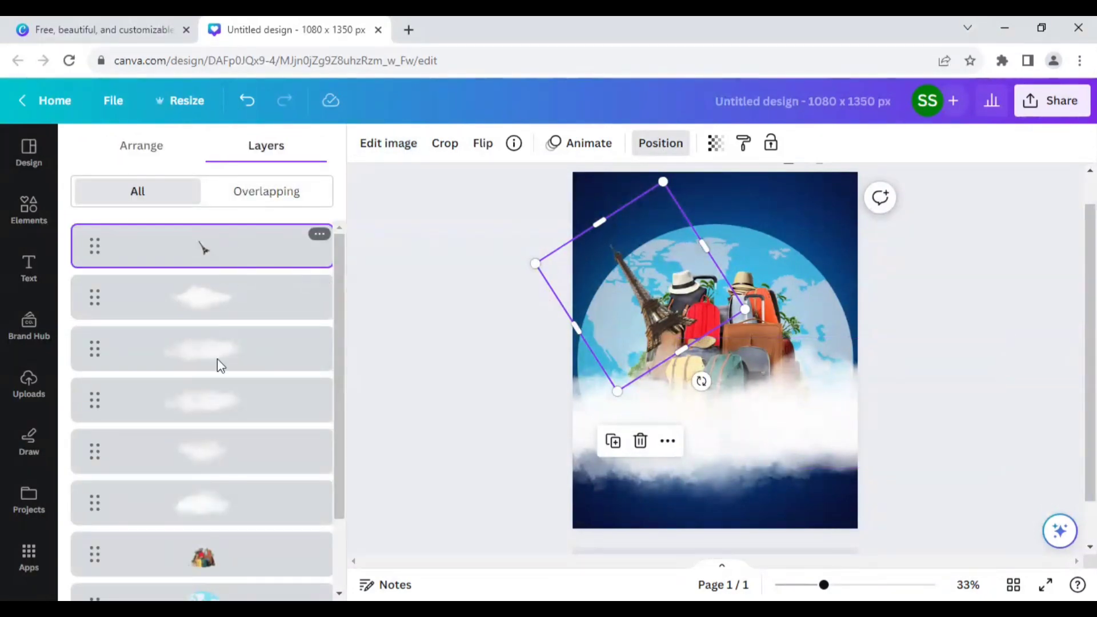
{"action": "left_click_drag", "start_coordinate": [223, 246], "coordinate": [225, 492]}
{"action": "left_click", "coordinate": [479, 367]}
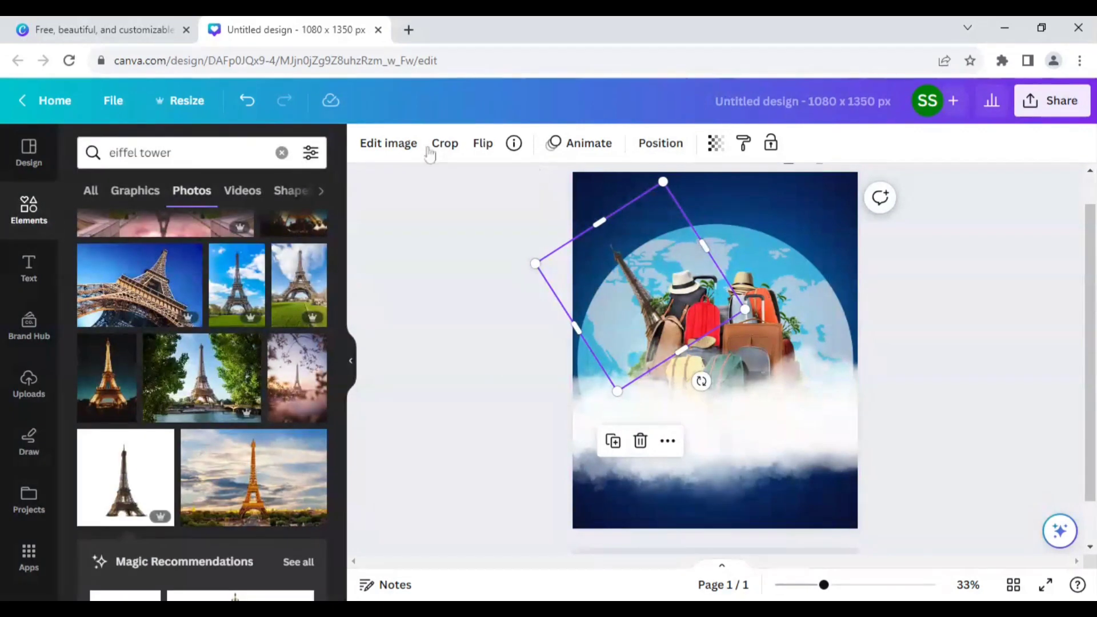
Brighten the Eiffel Tower cutout by setting its brightness to 14 and raise its saturation slightly
{"action": "left_click", "coordinate": [407, 148]}
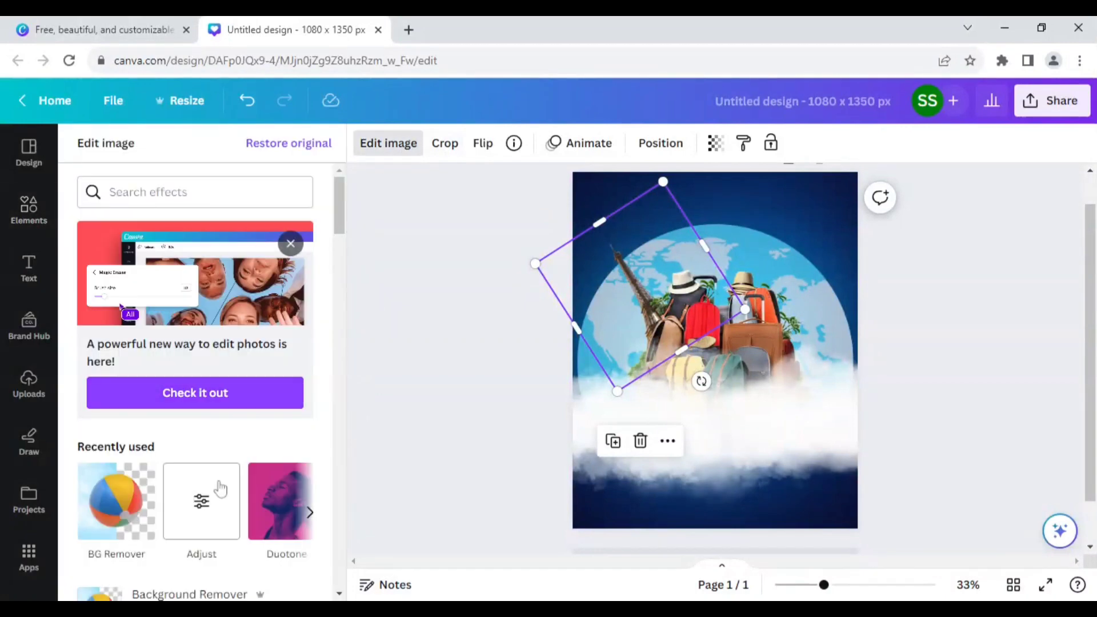
{"action": "left_click", "coordinate": [212, 496]}
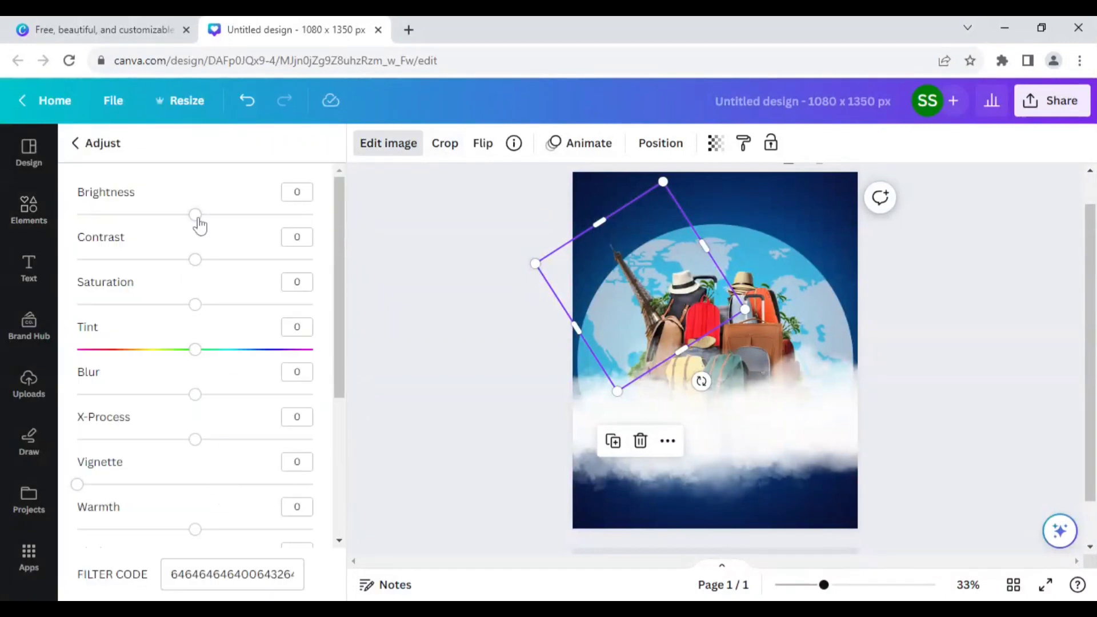
{"action": "mouse_move", "coordinate": [198, 219]}
{"action": "left_mouse_down"}
{"action": "mouse_move", "coordinate": [237, 224]}
{"action": "mouse_move", "coordinate": [215, 224]}
{"action": "left_mouse_up"}
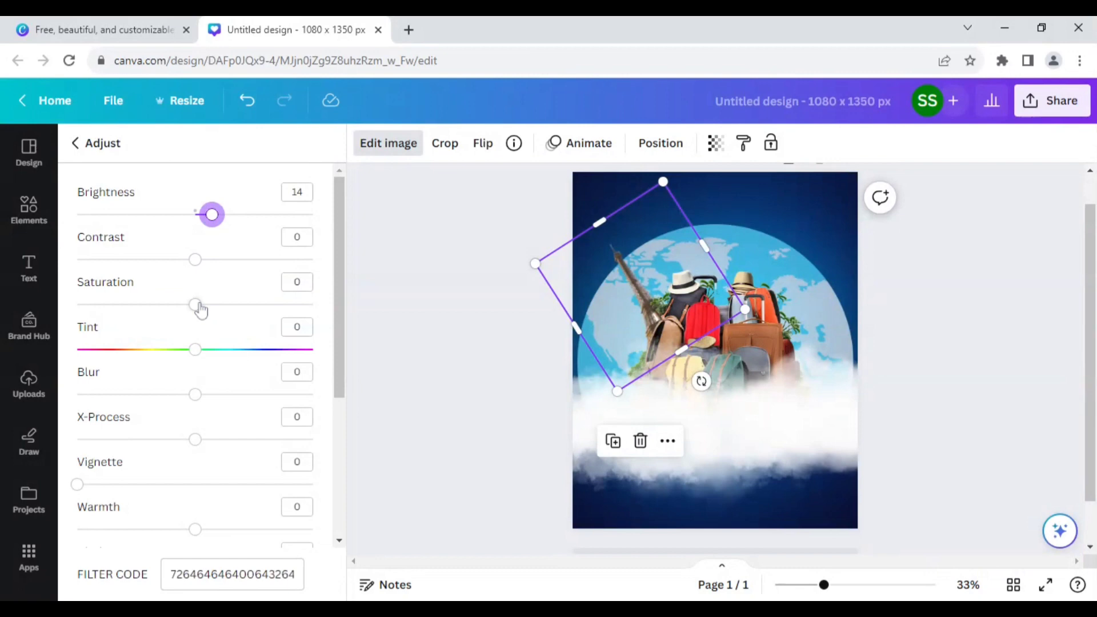
{"action": "left_click_drag", "start_coordinate": [200, 308], "coordinate": [227, 315]}
{"action": "mouse_move", "coordinate": [195, 260]}
{"action": "left_mouse_down"}
{"action": "mouse_move", "coordinate": [169, 260]}
{"action": "mouse_move", "coordinate": [195, 260]}
{"action": "left_mouse_up"}
{"action": "left_click", "coordinate": [415, 311]}
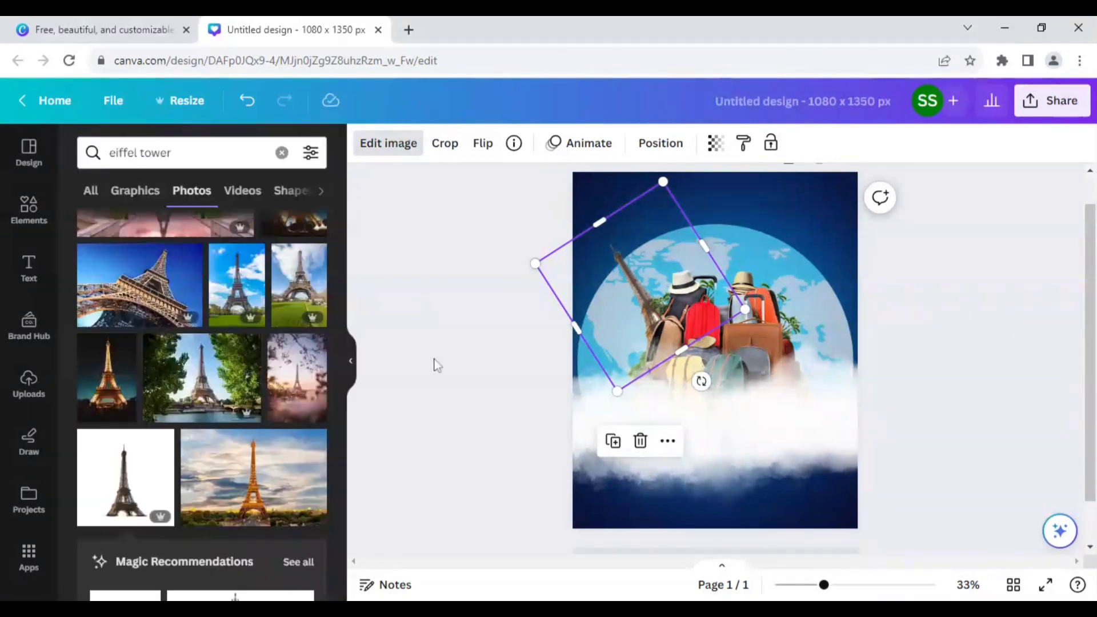
{"action": "left_click", "coordinate": [445, 394]}
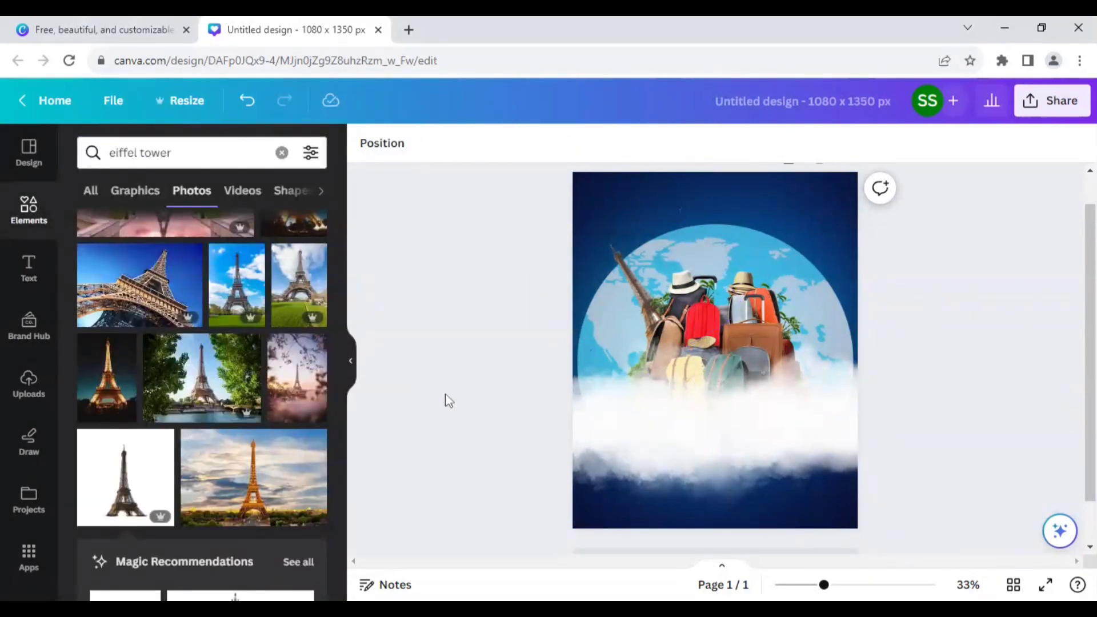
Search the photos for "rome, italy" and add the orange Colosseum photo with the deep blue sky and trees beside it
{"action": "scroll", "coordinate": [252, 352], "scroll_direction": "up", "scroll_amount": 10}
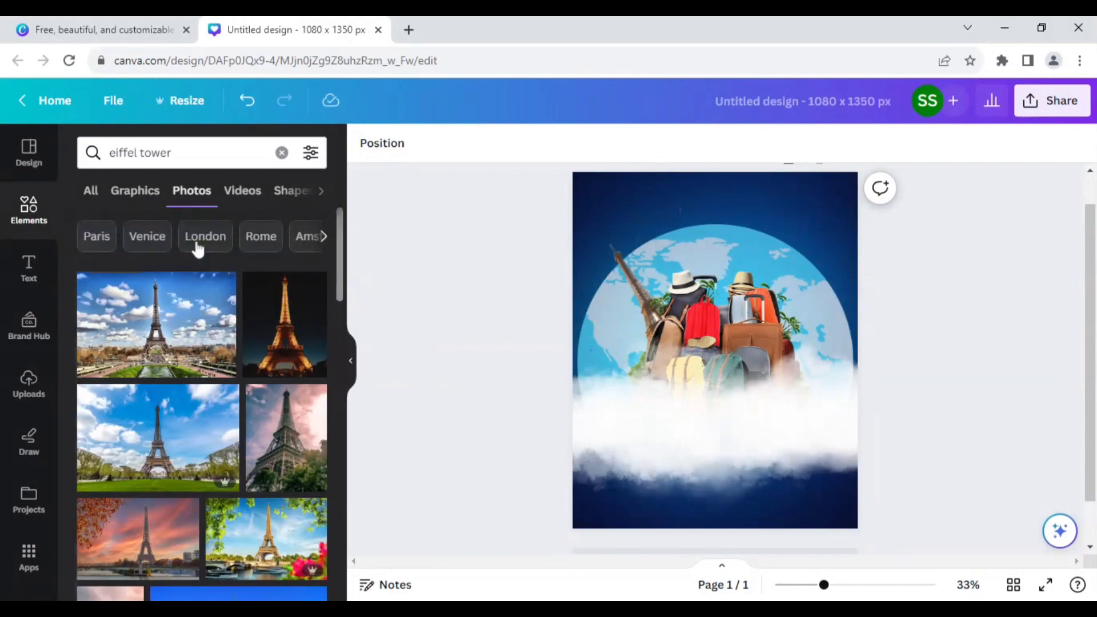
{"action": "left_click_drag", "start_coordinate": [184, 152], "coordinate": [40, 169]}
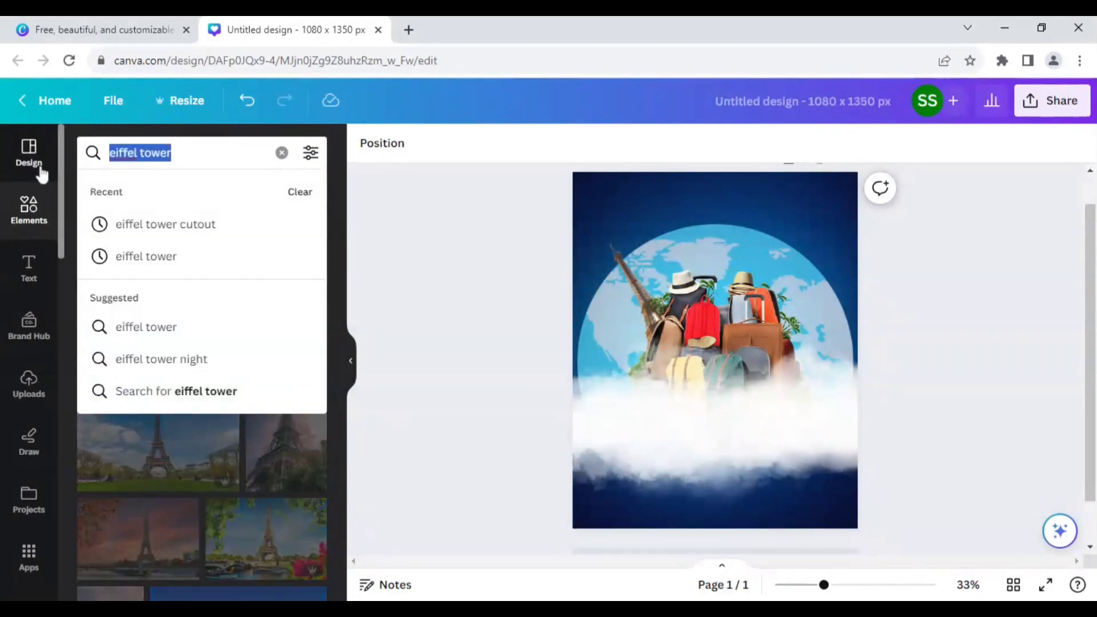
{"action": "type", "text": "rome, "}
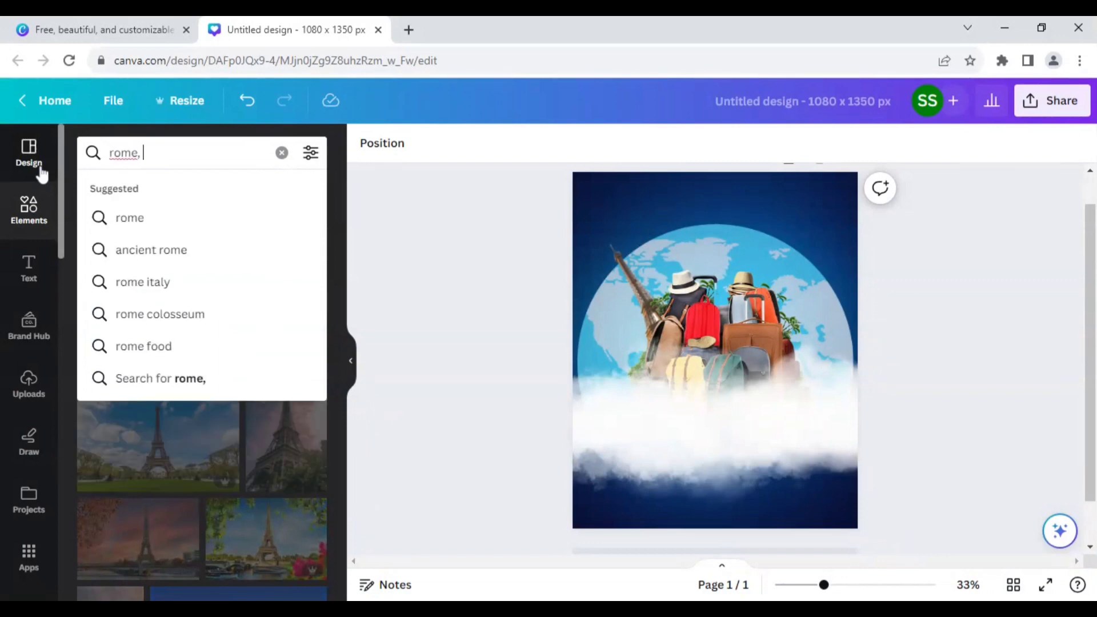
{"action": "type", "text": "italy"}
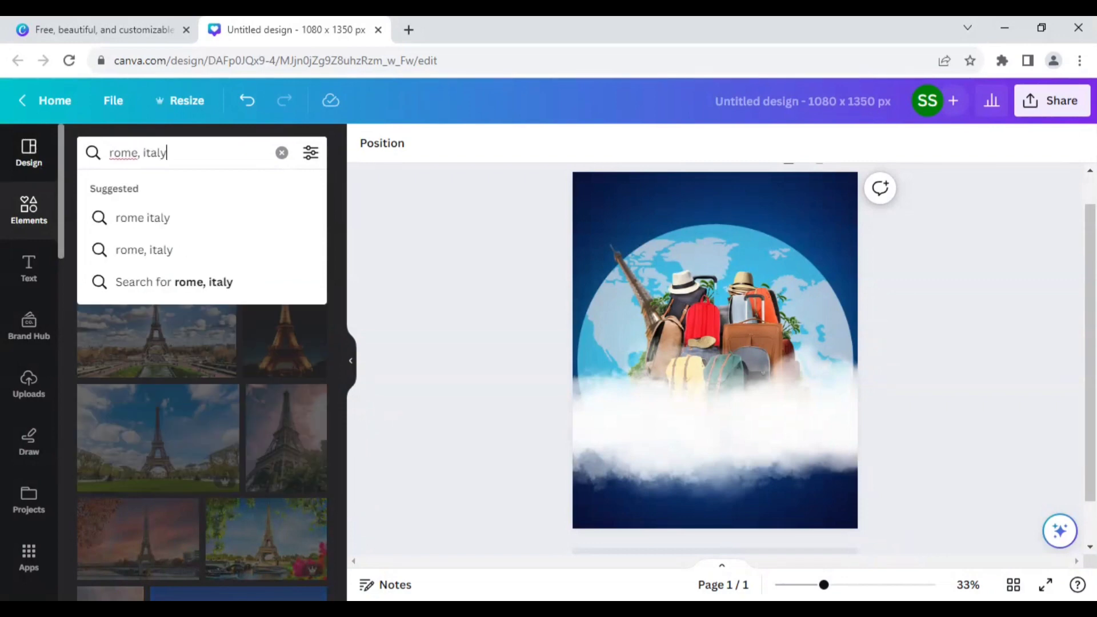
{"action": "key", "text": "Return"}
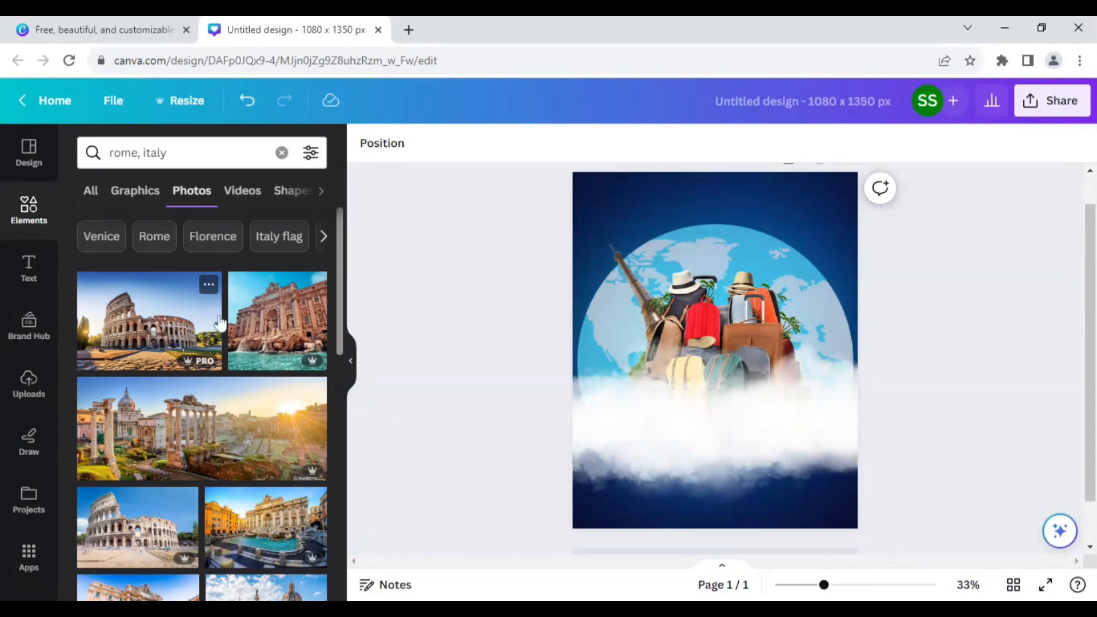
{"action": "scroll", "coordinate": [197, 326], "scroll_direction": "down", "scroll_amount": 3}
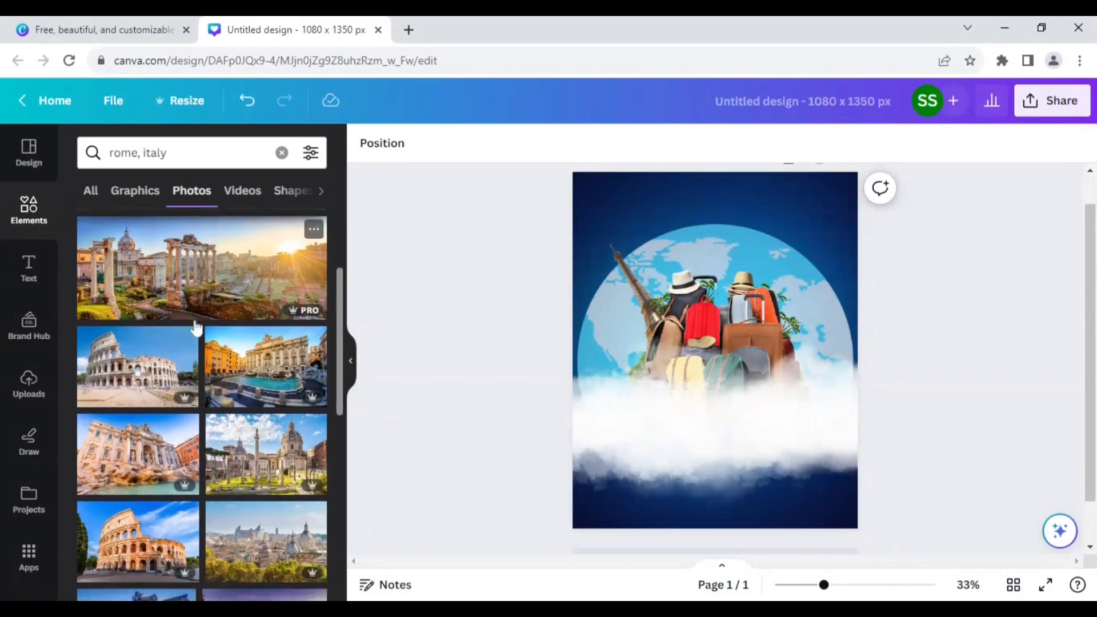
{"action": "left_click", "coordinate": [195, 538]}
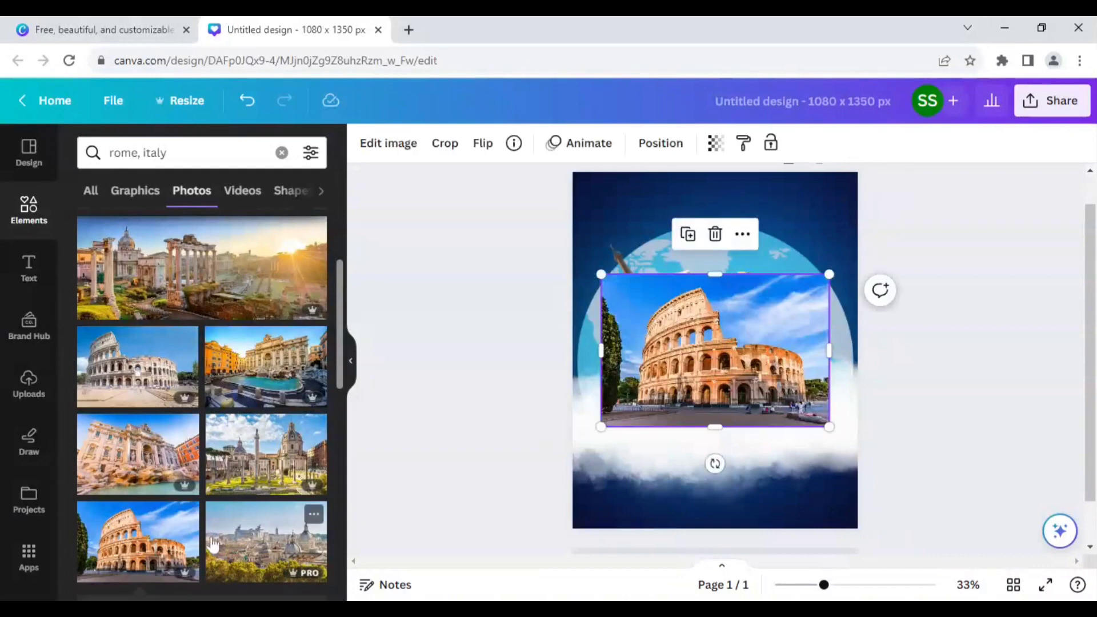
Remove the Colosseum photo's background with BG Remover and erase blue sky inside the upper arches with a size 2 Erase brush
{"action": "left_click", "coordinate": [399, 148]}
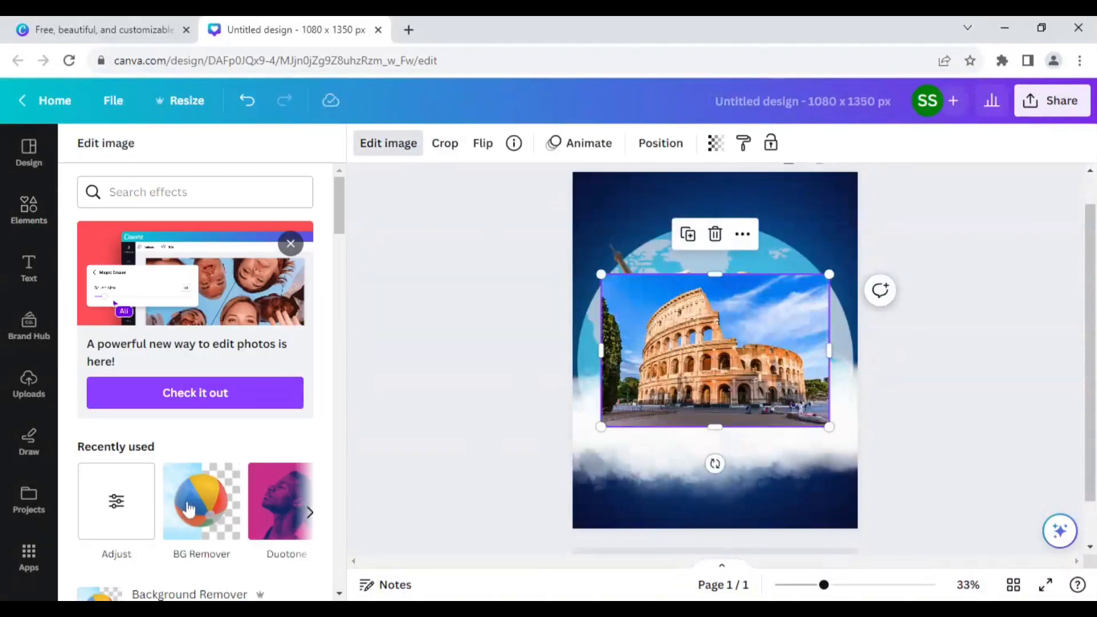
{"action": "left_click", "coordinate": [199, 511]}
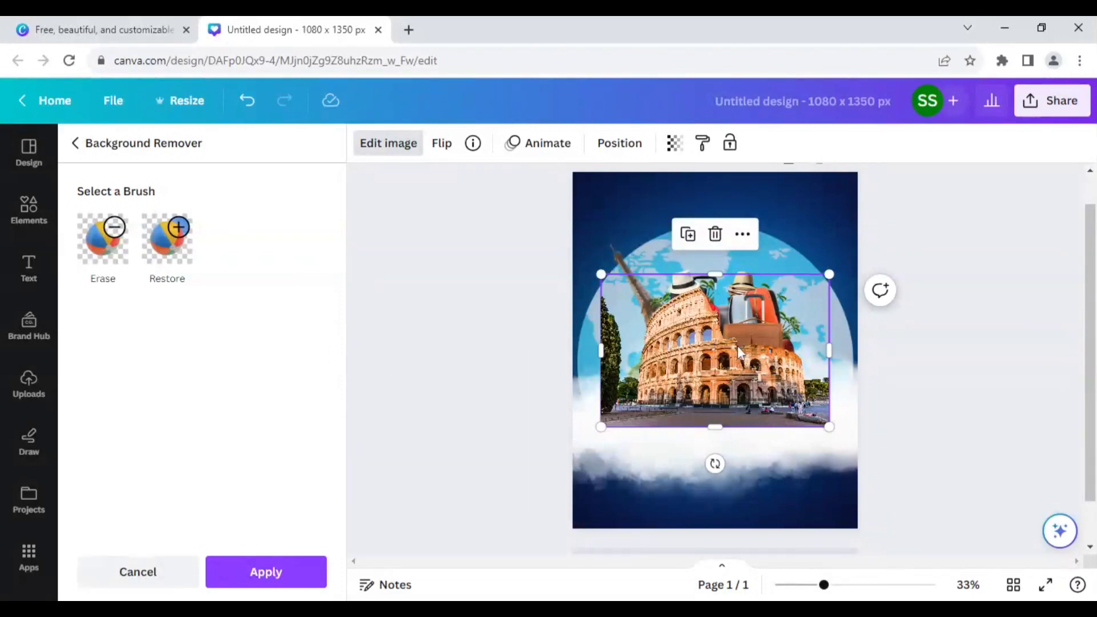
{"action": "left_click", "coordinate": [107, 250]}
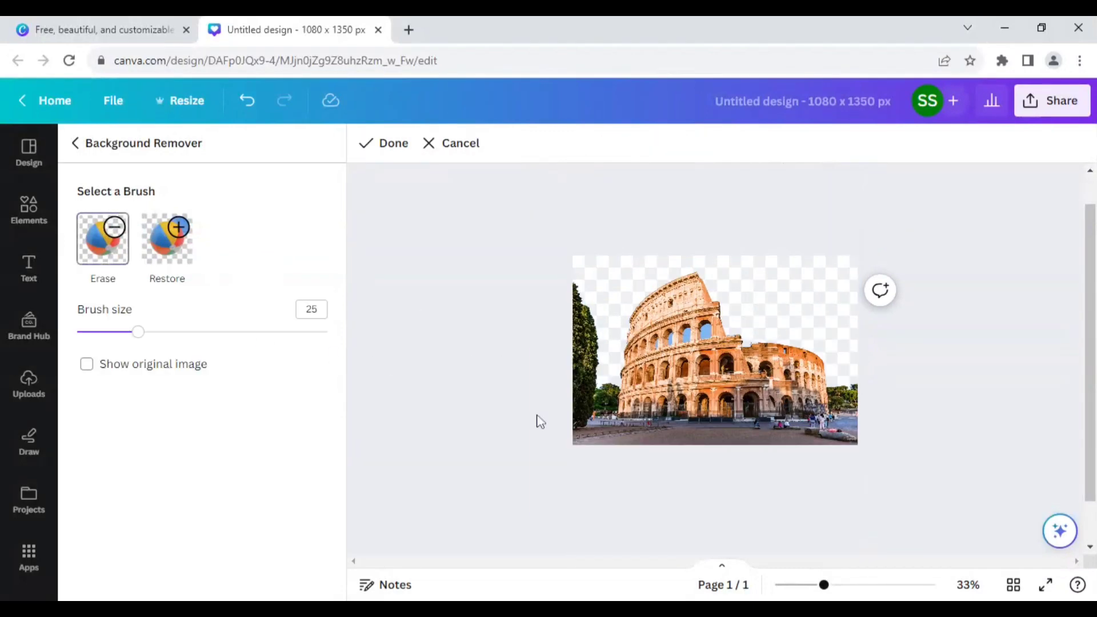
{"action": "left_click_drag", "start_coordinate": [824, 584], "coordinate": [876, 586]}
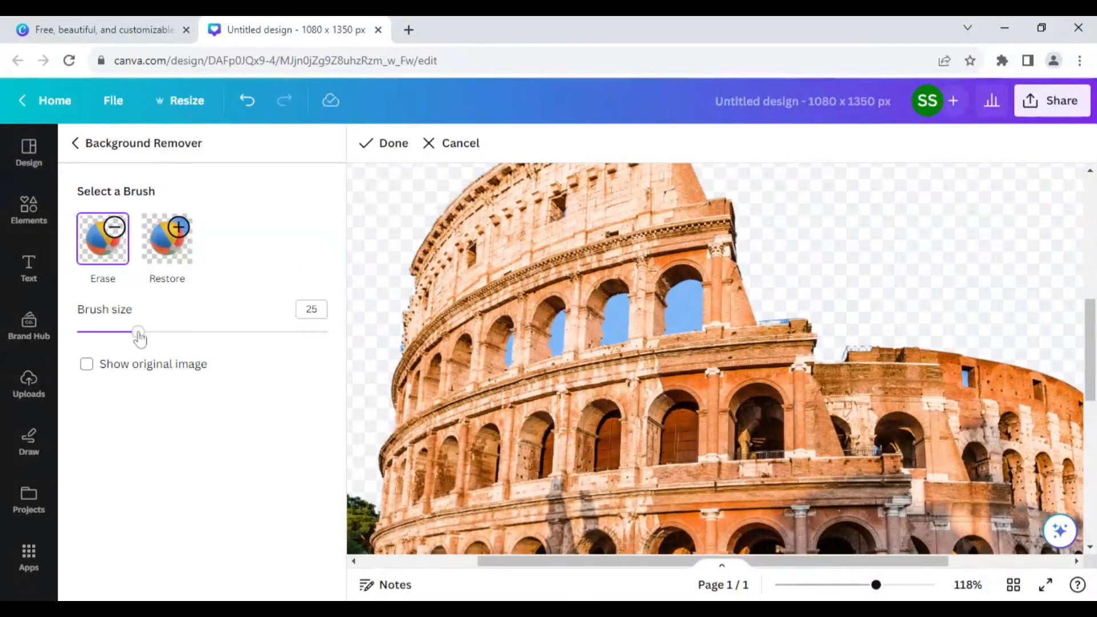
{"action": "left_click_drag", "start_coordinate": [139, 333], "coordinate": [80, 332]}
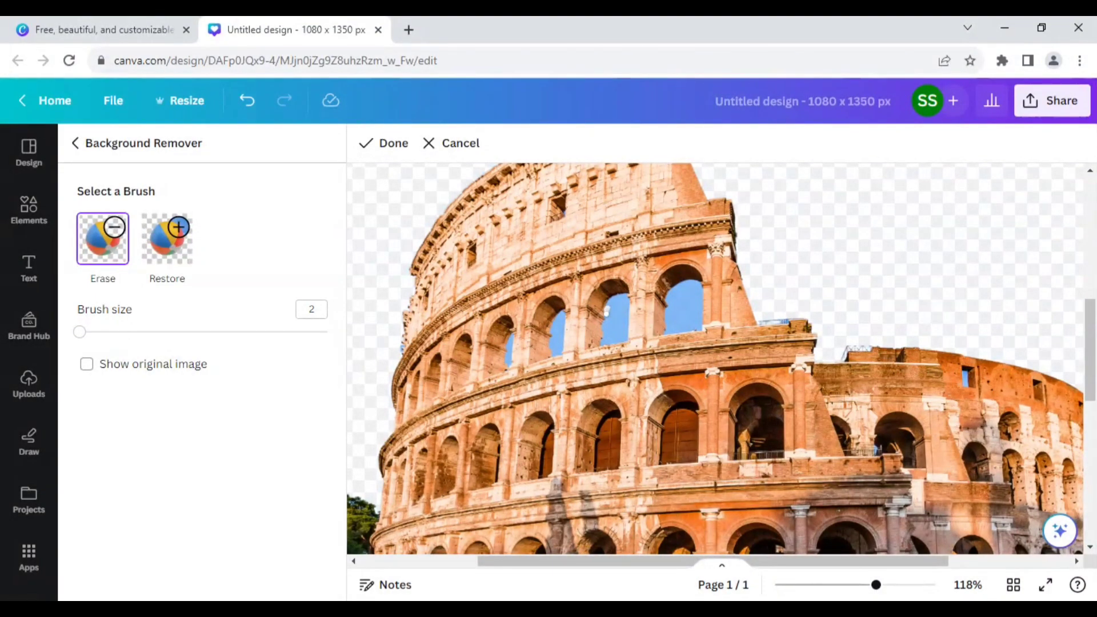
{"action": "left_click_drag", "start_coordinate": [607, 320], "coordinate": [605, 329]}
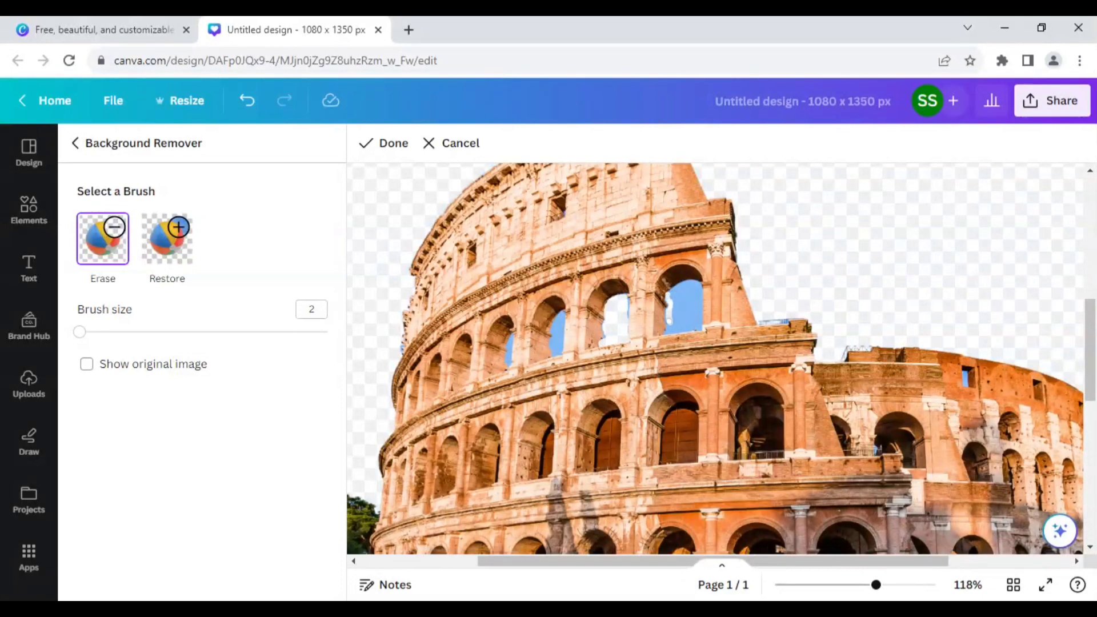
{"action": "mouse_move", "coordinate": [669, 312]}
{"action": "left_mouse_down"}
{"action": "mouse_move", "coordinate": [702, 330]}
{"action": "mouse_move", "coordinate": [673, 284]}
{"action": "mouse_move", "coordinate": [698, 282]}
{"action": "mouse_move", "coordinate": [700, 329]}
{"action": "left_mouse_up"}
{"action": "left_click_drag", "start_coordinate": [512, 337], "coordinate": [509, 364]}
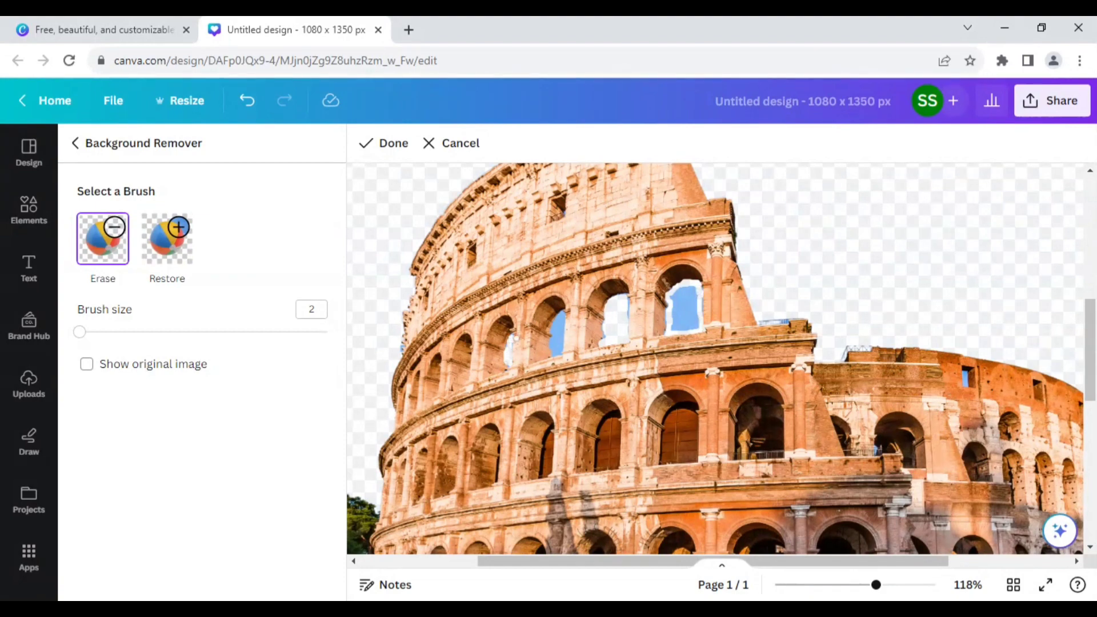
{"action": "left_click_drag", "start_coordinate": [562, 312], "coordinate": [557, 348]}
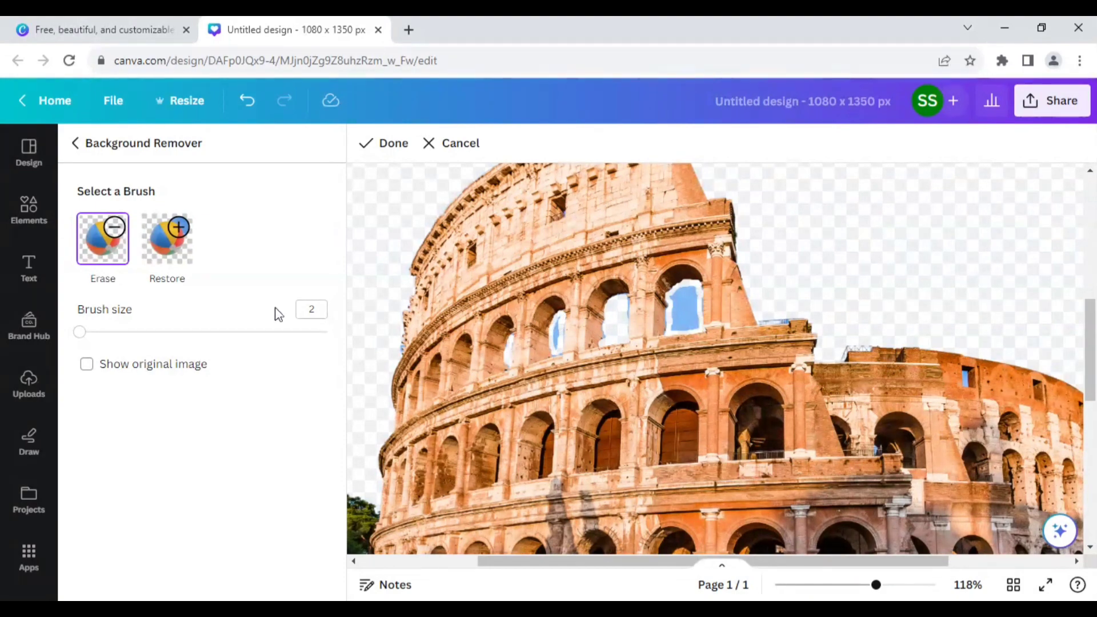
Erase the leftover sky inside the upper arches with brush size 5 and apply the background removal
{"action": "left_click_drag", "start_coordinate": [80, 331], "coordinate": [87, 332]}
{"action": "mouse_move", "coordinate": [672, 292]}
{"action": "left_mouse_down"}
{"action": "mouse_move", "coordinate": [692, 316]}
{"action": "mouse_move", "coordinate": [670, 329]}
{"action": "mouse_move", "coordinate": [681, 310]}
{"action": "left_mouse_up"}
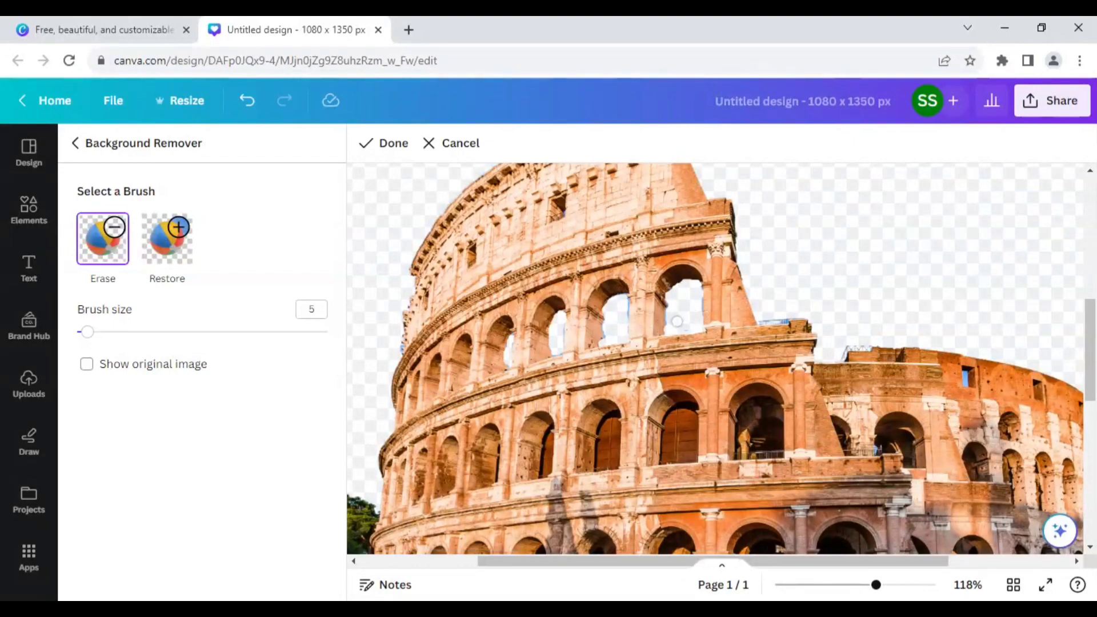
{"action": "left_click", "coordinate": [376, 146]}
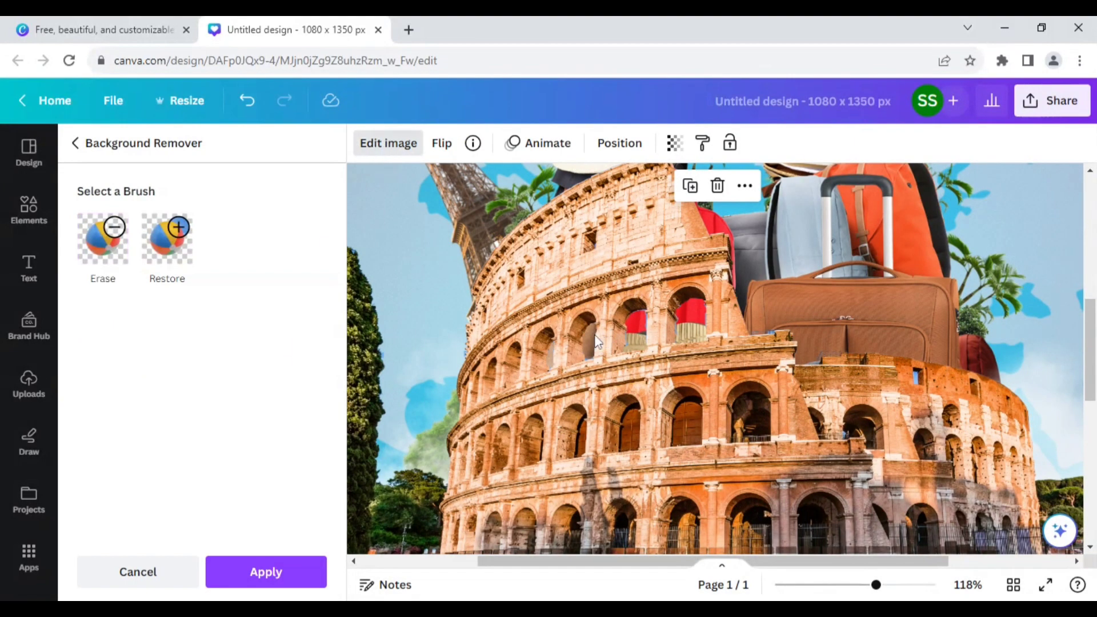
{"action": "left_click", "coordinate": [286, 574]}
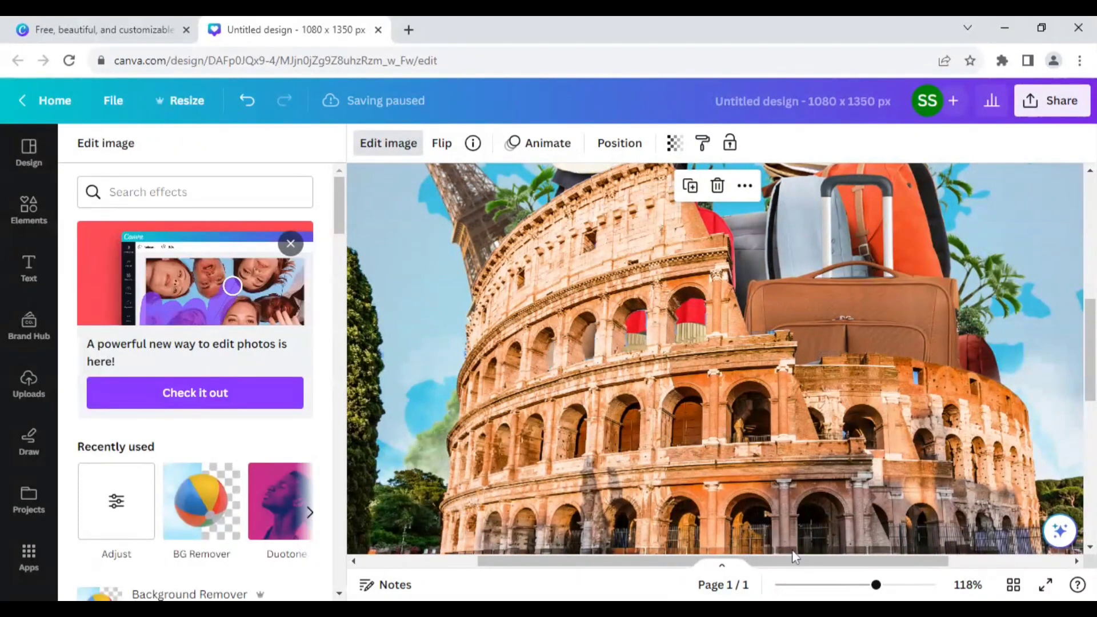
Crop the trees off both sides of the Colosseum cutout and shrink it to about 535 by 467
{"action": "left_click_drag", "start_coordinate": [878, 584], "coordinate": [841, 588]}
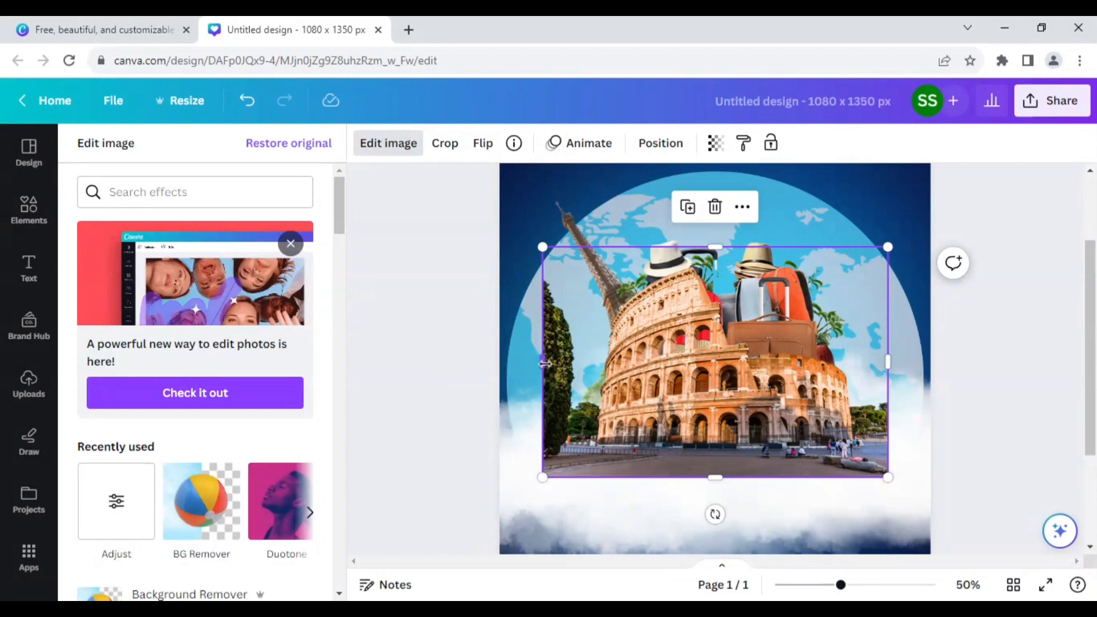
{"action": "left_click_drag", "start_coordinate": [544, 363], "coordinate": [595, 363]}
{"action": "left_click_drag", "start_coordinate": [888, 362], "coordinate": [859, 369]}
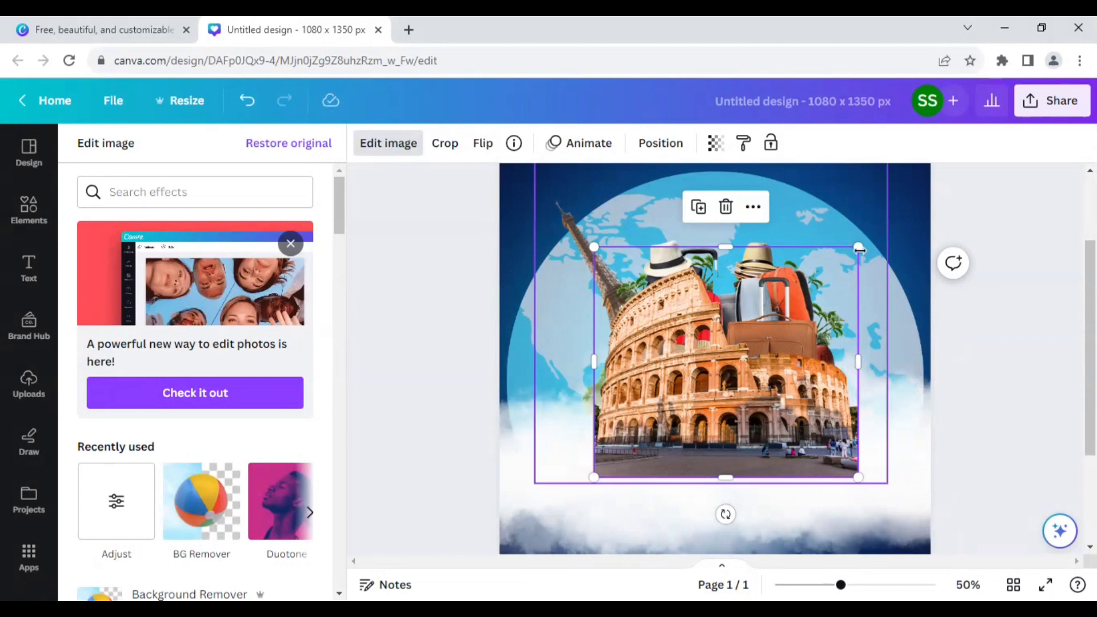
{"action": "left_click_drag", "start_coordinate": [860, 251], "coordinate": [808, 300]}
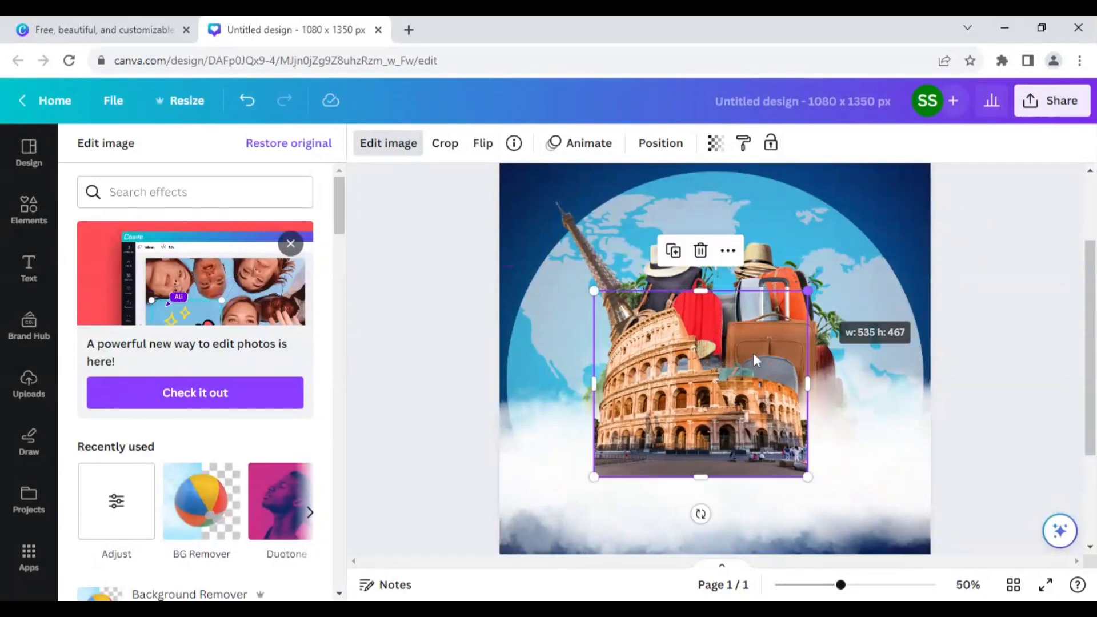
Place the Colosseum over the upper part of the travel bags and move its layer directly below the bags layer
{"action": "left_click_drag", "start_coordinate": [756, 354], "coordinate": [762, 239]}
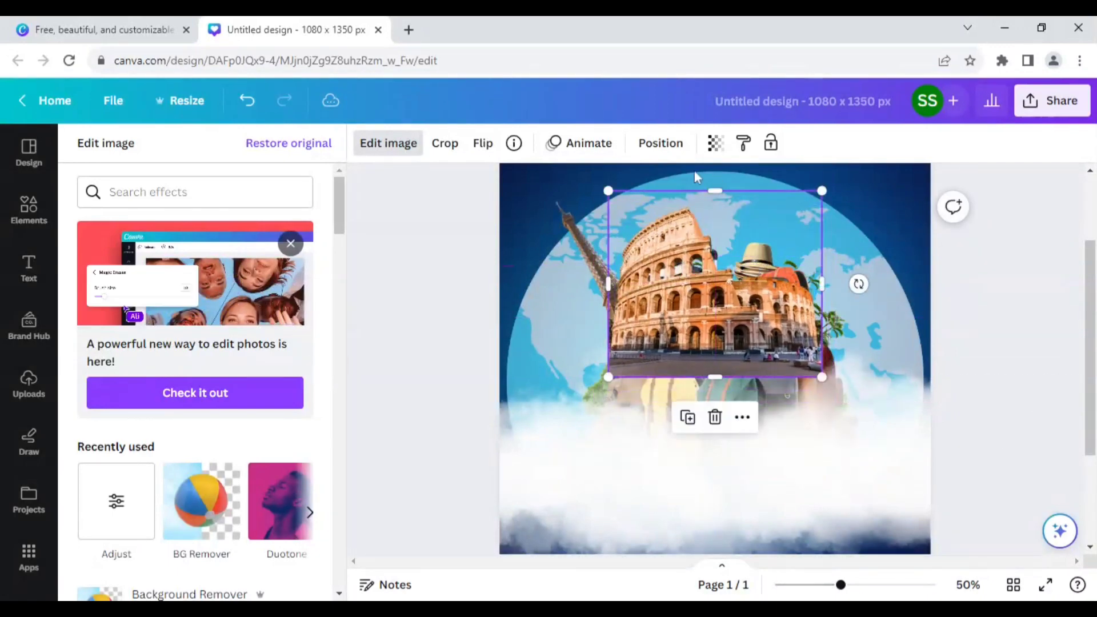
{"action": "left_click", "coordinate": [661, 147]}
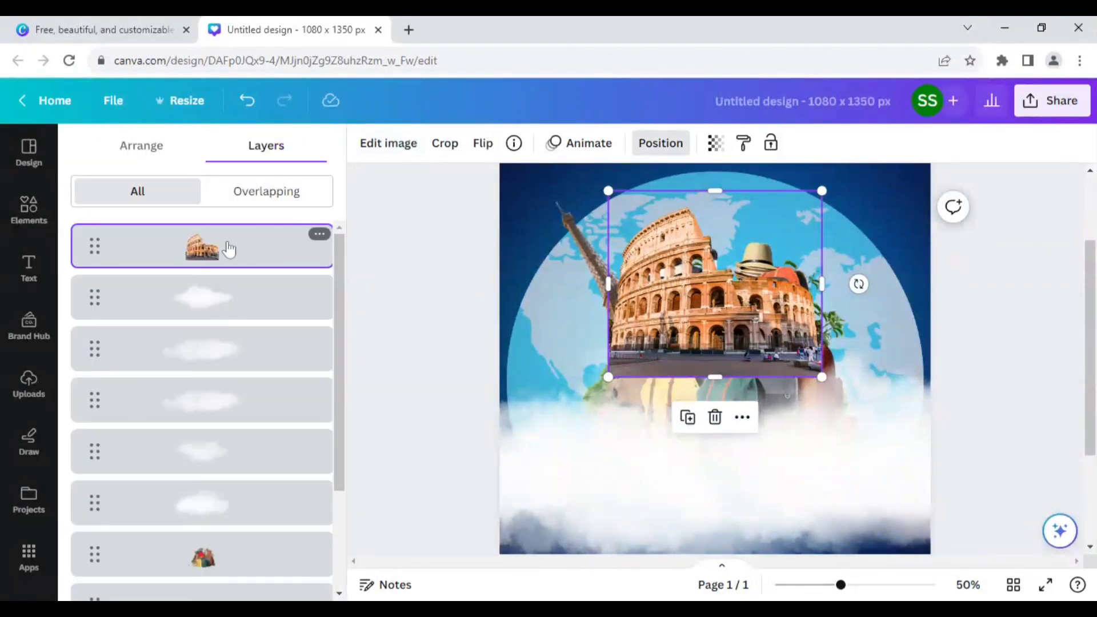
{"action": "left_click_drag", "start_coordinate": [225, 244], "coordinate": [276, 458]}
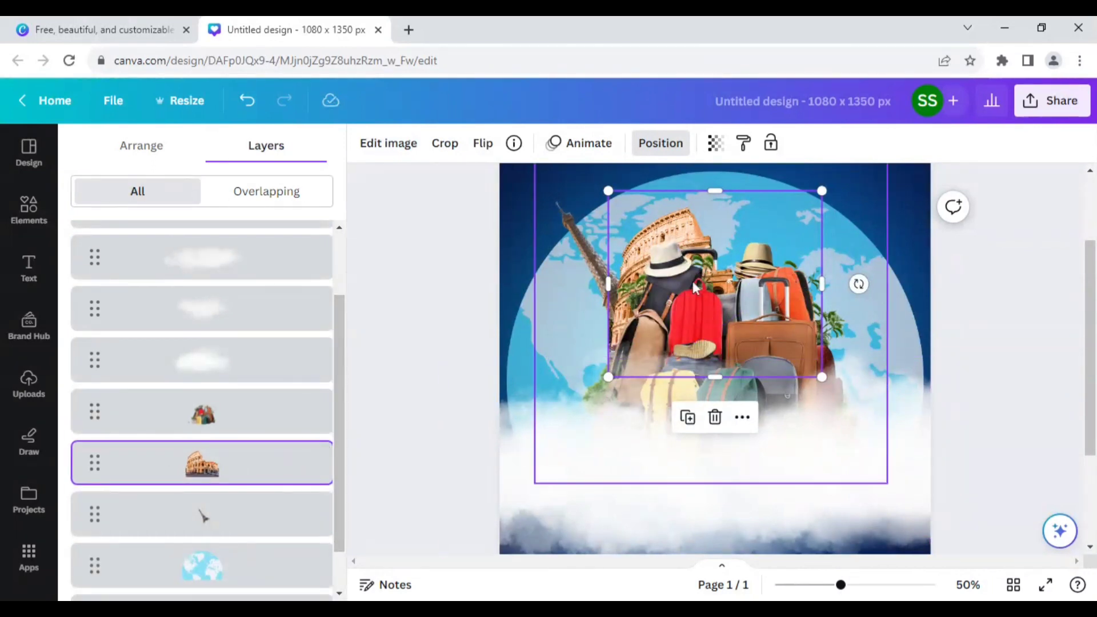
Raise the Colosseum and shrink it slightly so its upper arches rise behind the hats and travel bags
{"action": "left_click_drag", "start_coordinate": [836, 585], "coordinate": [826, 586]}
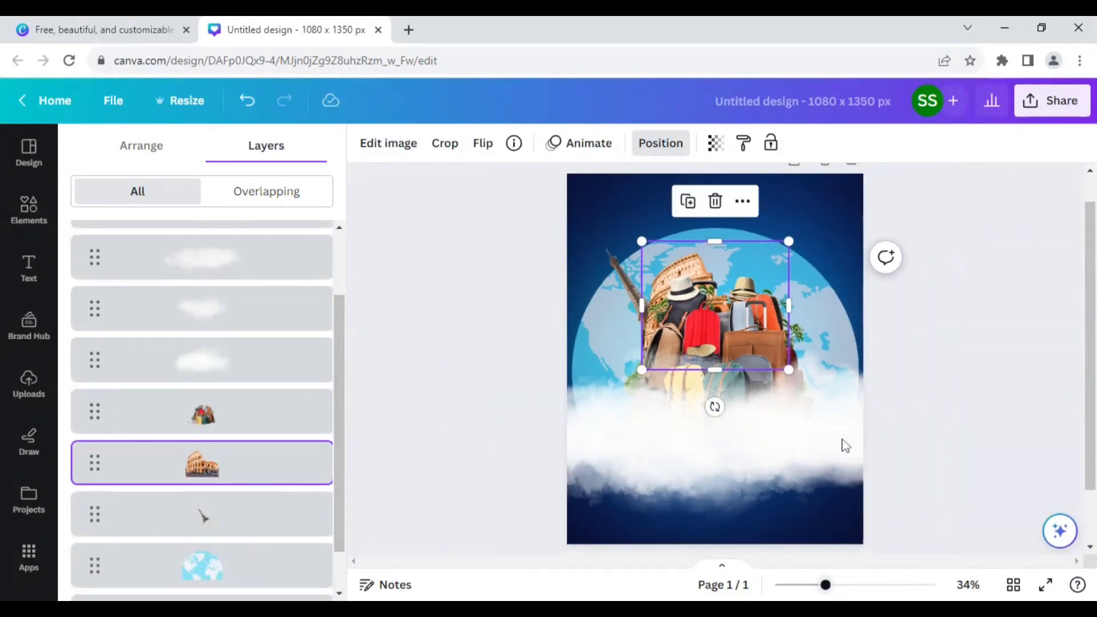
{"action": "left_click_drag", "start_coordinate": [737, 317], "coordinate": [730, 240]}
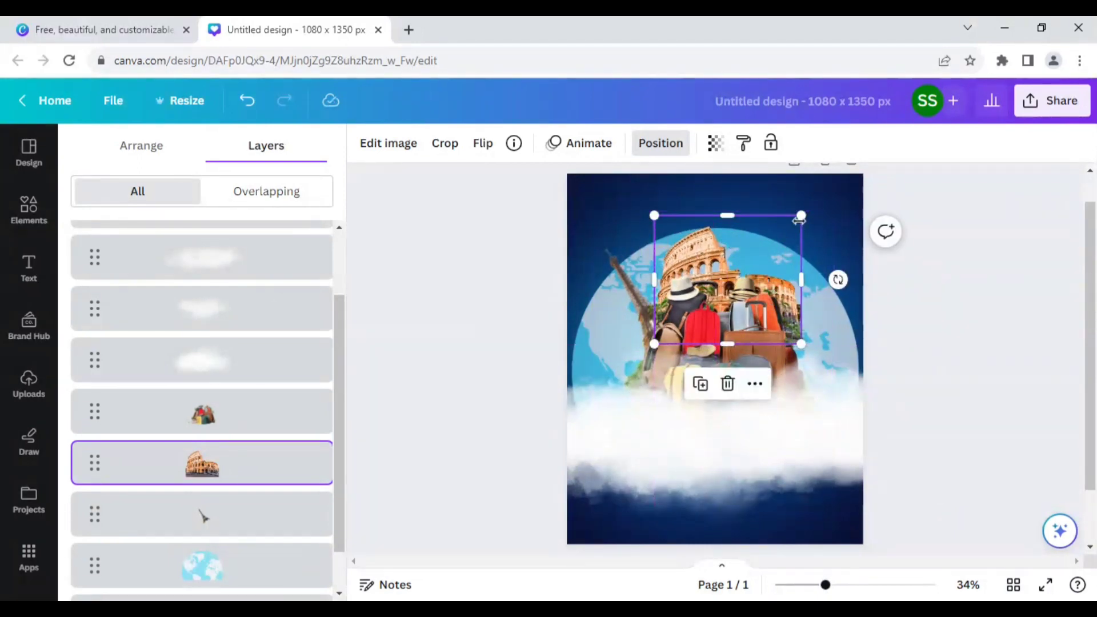
{"action": "left_click_drag", "start_coordinate": [801, 216], "coordinate": [730, 248]}
{"action": "left_click", "coordinate": [487, 337]}
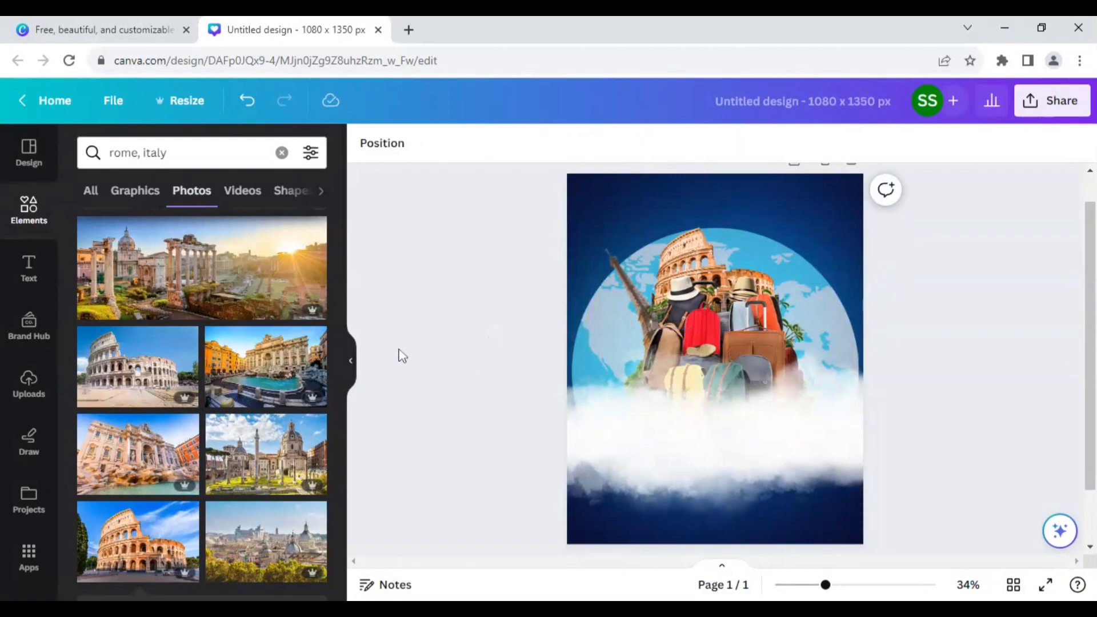
Search the photos for "leaning tower of pisa" and add the upright photo of the tower with the pale sky and low buildings
{"action": "left_click", "coordinate": [281, 152]}
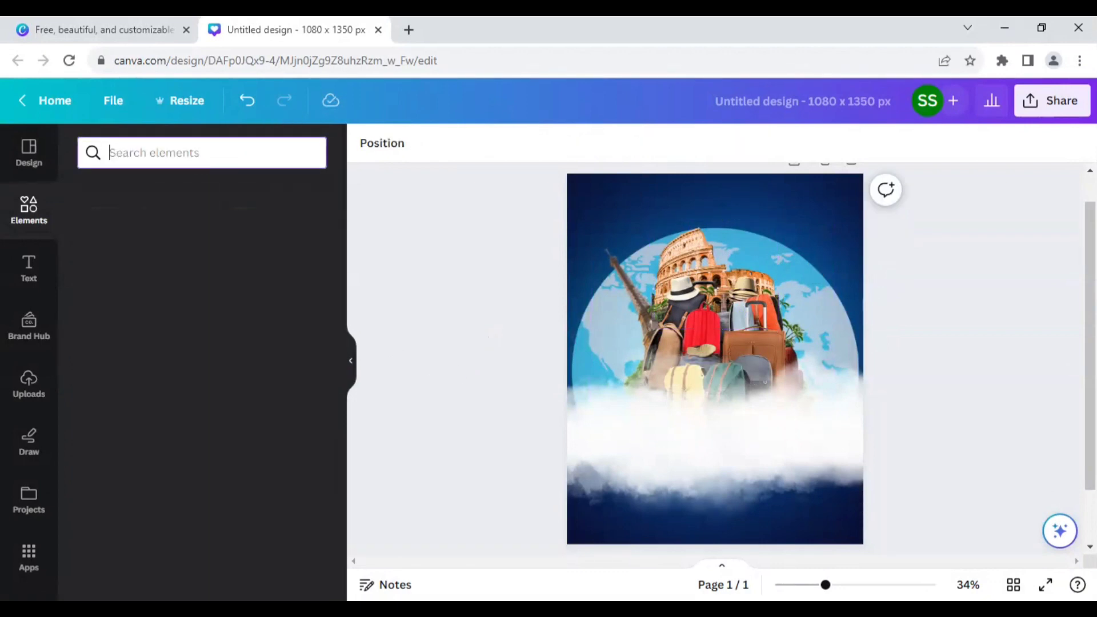
{"action": "type", "text": "lea"}
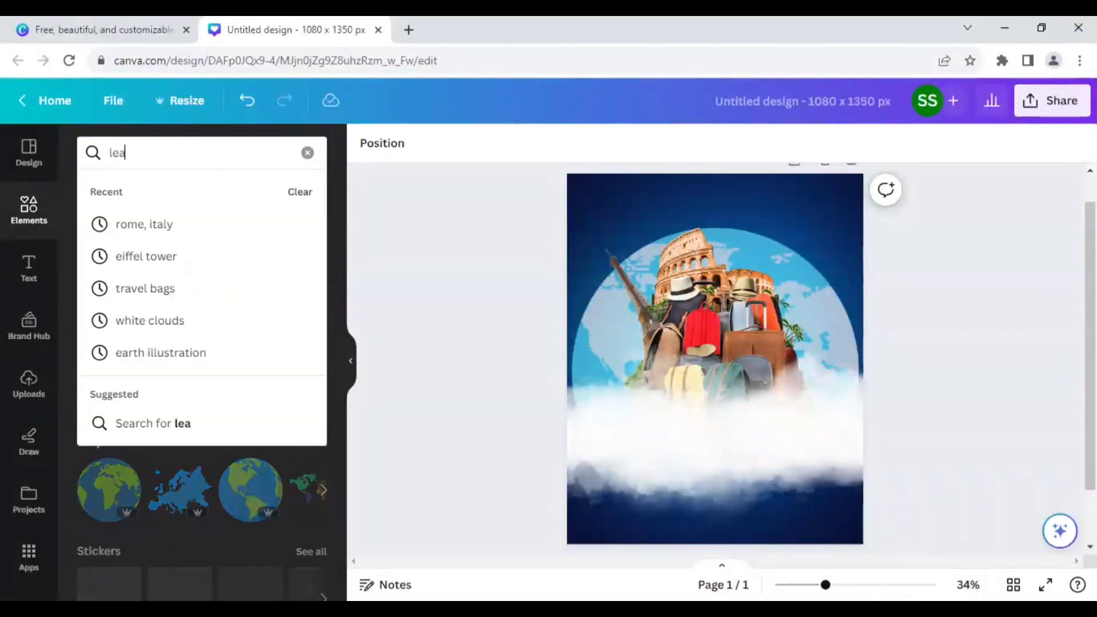
{"action": "type", "text": "ning towe"}
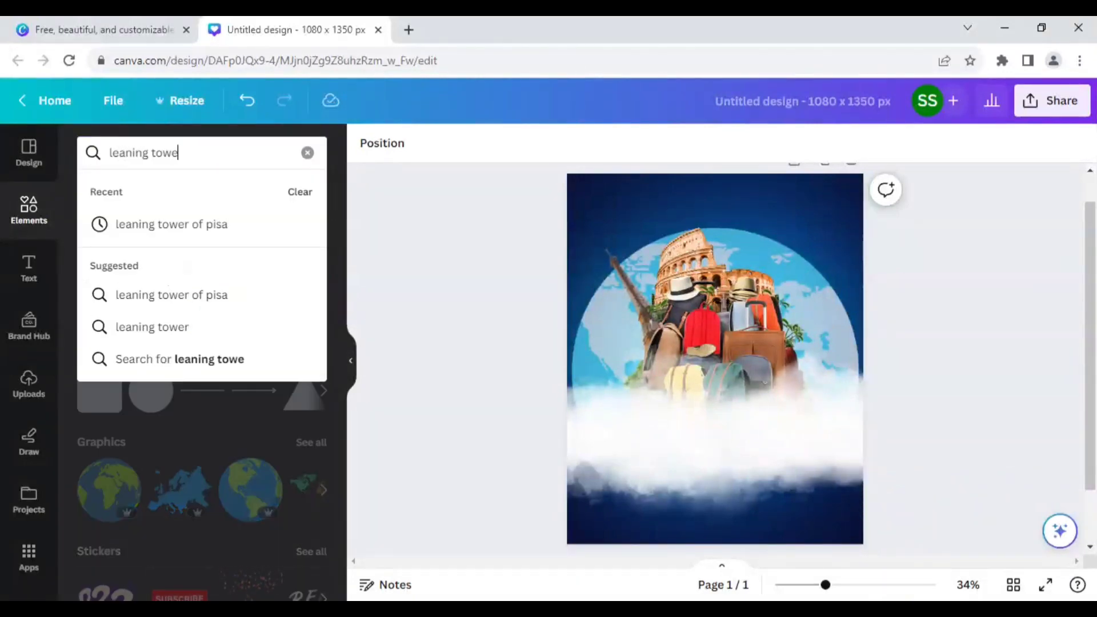
{"action": "type", "text": "r of pisa"}
{"action": "key", "text": "Return"}
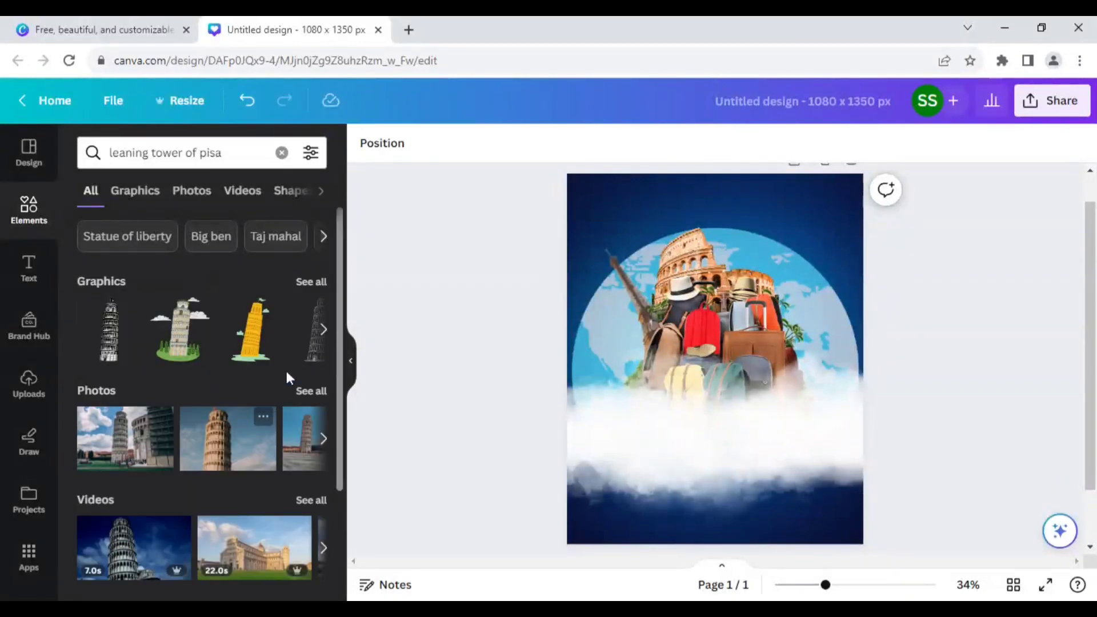
{"action": "left_click", "coordinate": [312, 391]}
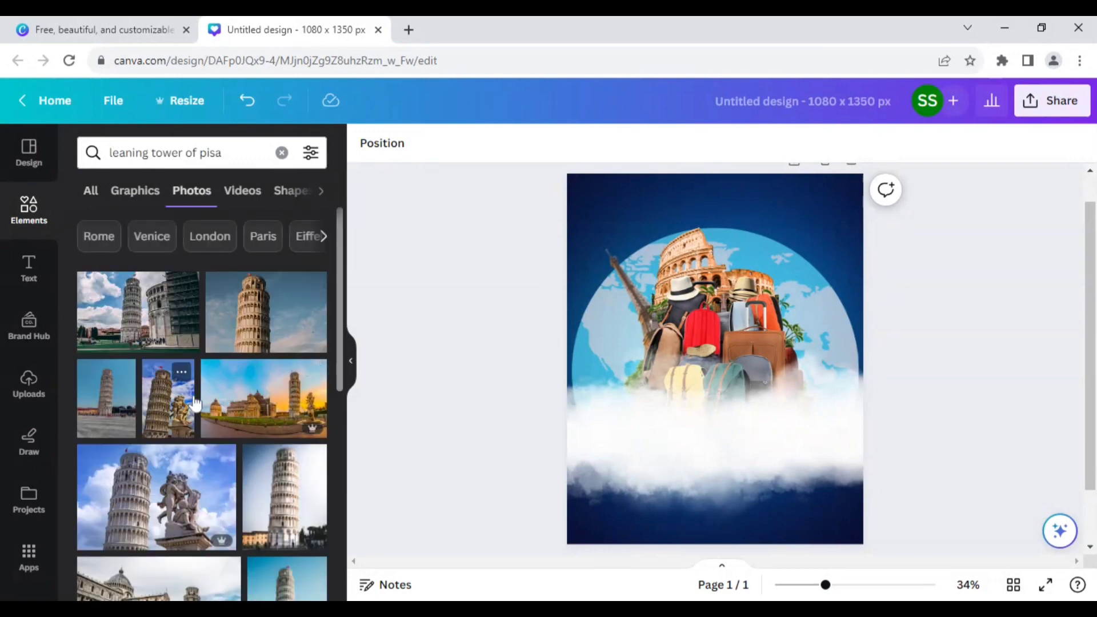
{"action": "scroll", "coordinate": [195, 403], "scroll_direction": "down", "scroll_amount": 1}
{"action": "scroll", "coordinate": [195, 403], "scroll_direction": "down", "scroll_amount": 1}
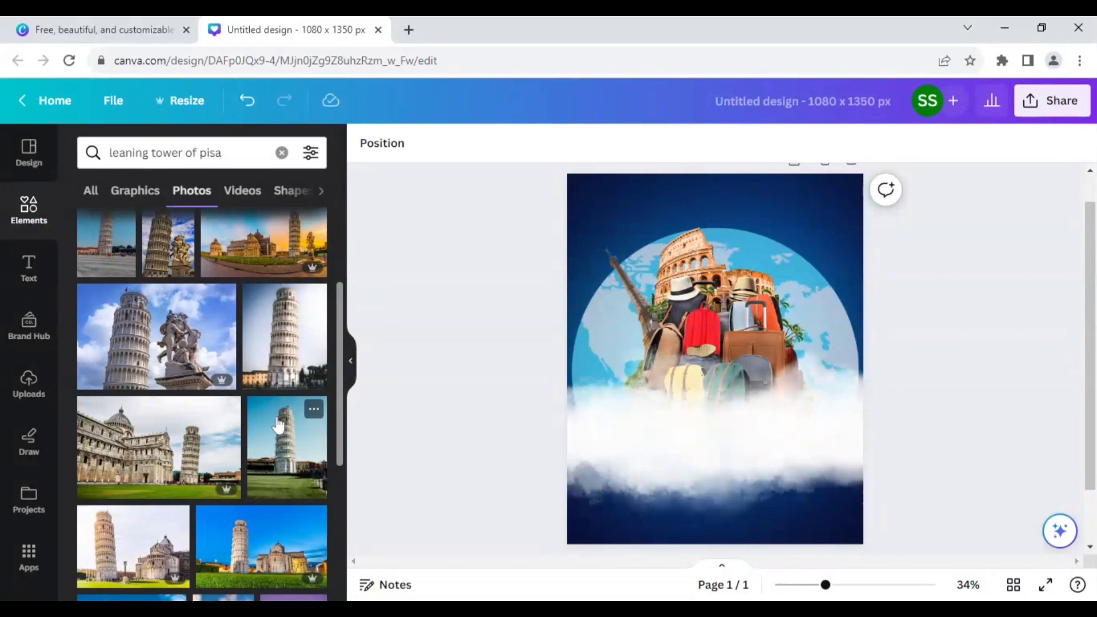
{"action": "left_click", "coordinate": [295, 364]}
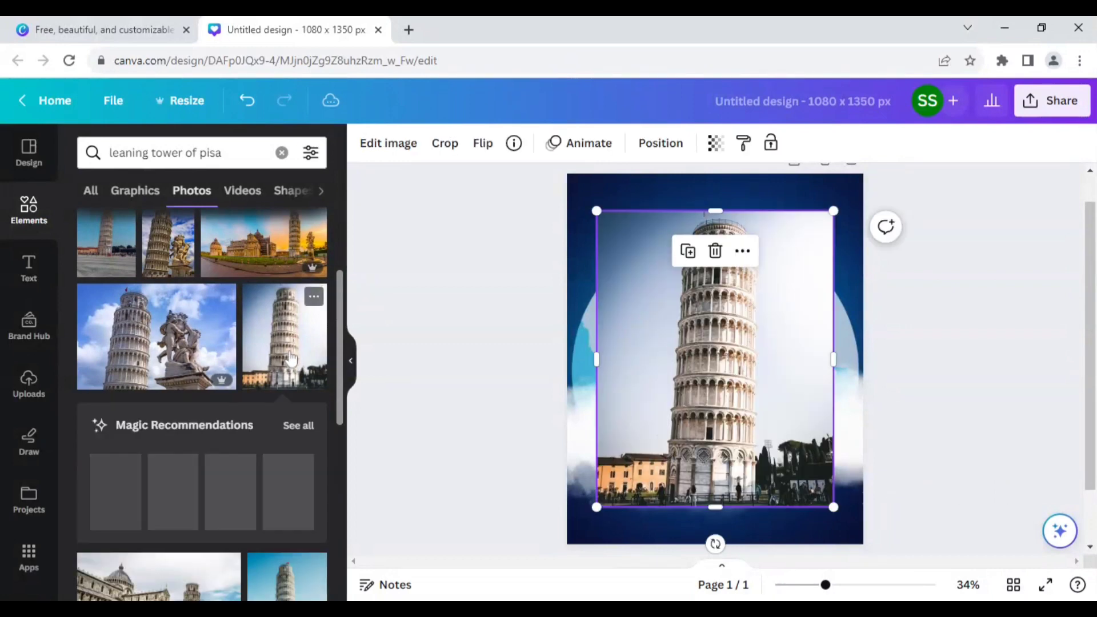
Remove the background from the Leaning Tower photo and apply the result
{"action": "left_click", "coordinate": [392, 143]}
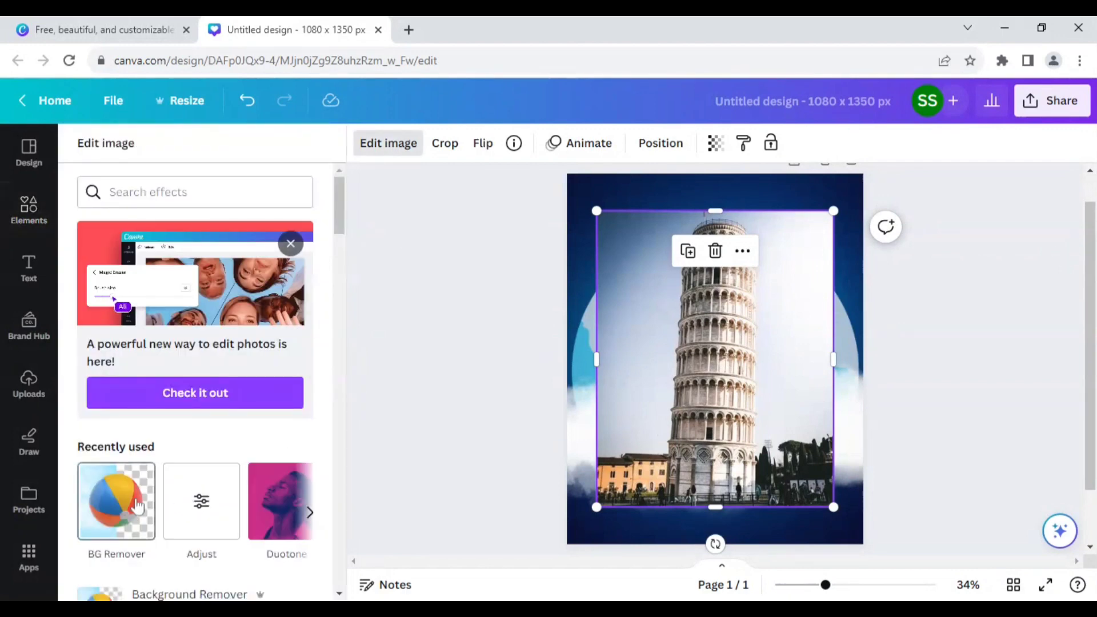
{"action": "left_click", "coordinate": [137, 506]}
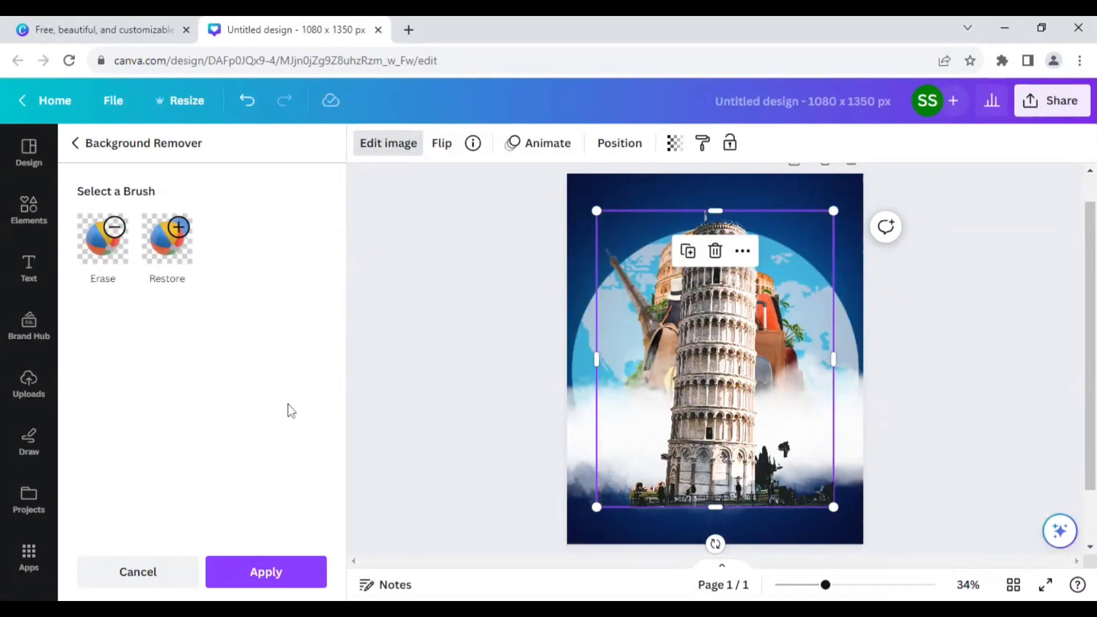
{"action": "left_click", "coordinate": [264, 570]}
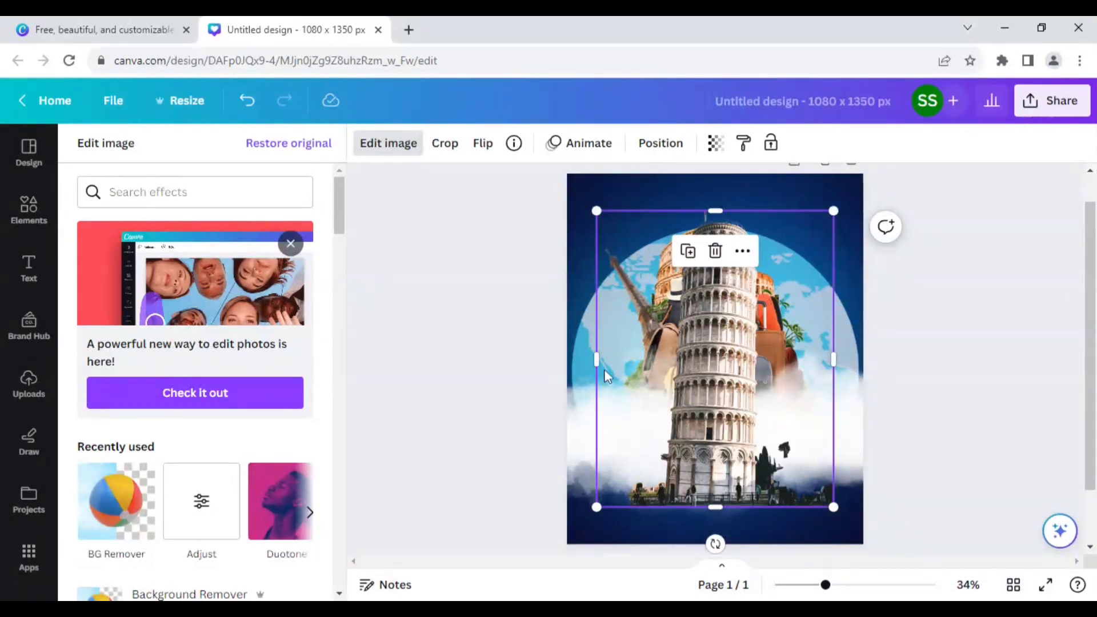
Crop the Leaning Tower cutout closely on both sides and shrink it to less than half its height
{"action": "left_click_drag", "start_coordinate": [598, 361], "coordinate": [661, 371]}
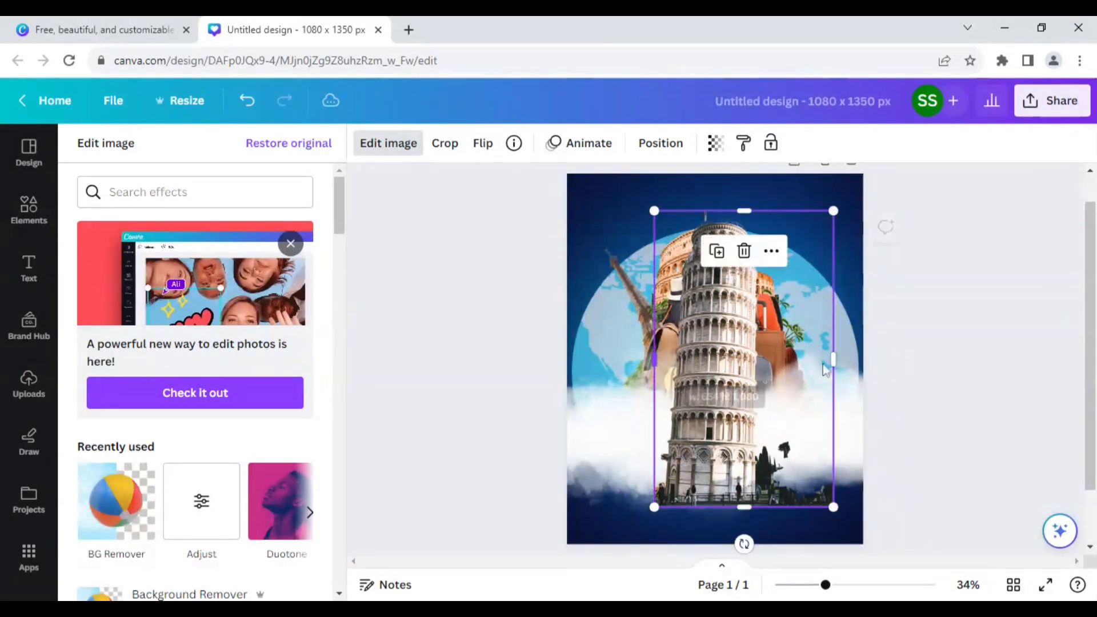
{"action": "left_click_drag", "start_coordinate": [834, 362], "coordinate": [770, 365]}
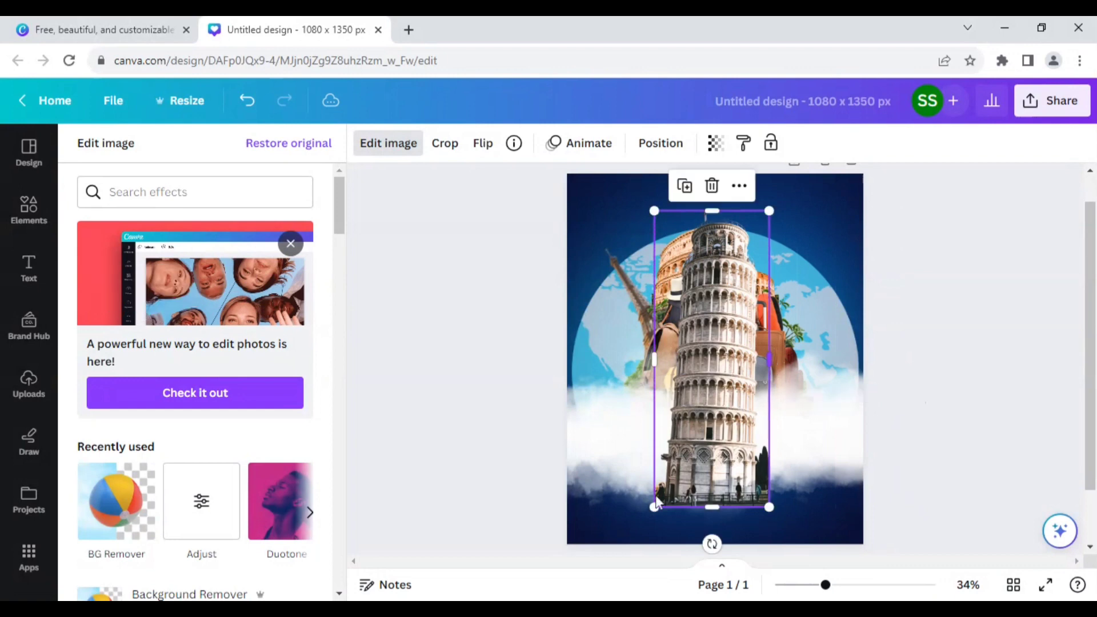
{"action": "left_click_drag", "start_coordinate": [655, 507], "coordinate": [717, 347]}
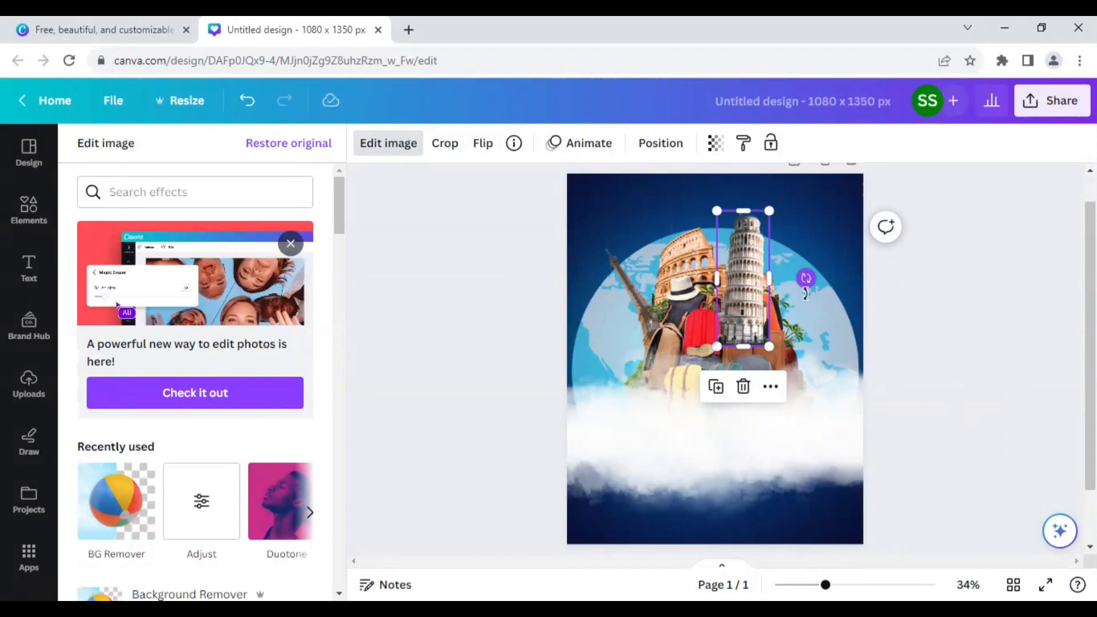
Tilt the Leaning Tower clockwise beside the travel bags' right edge and move its layer below the bags layer
{"action": "left_click_drag", "start_coordinate": [806, 279], "coordinate": [789, 307]}
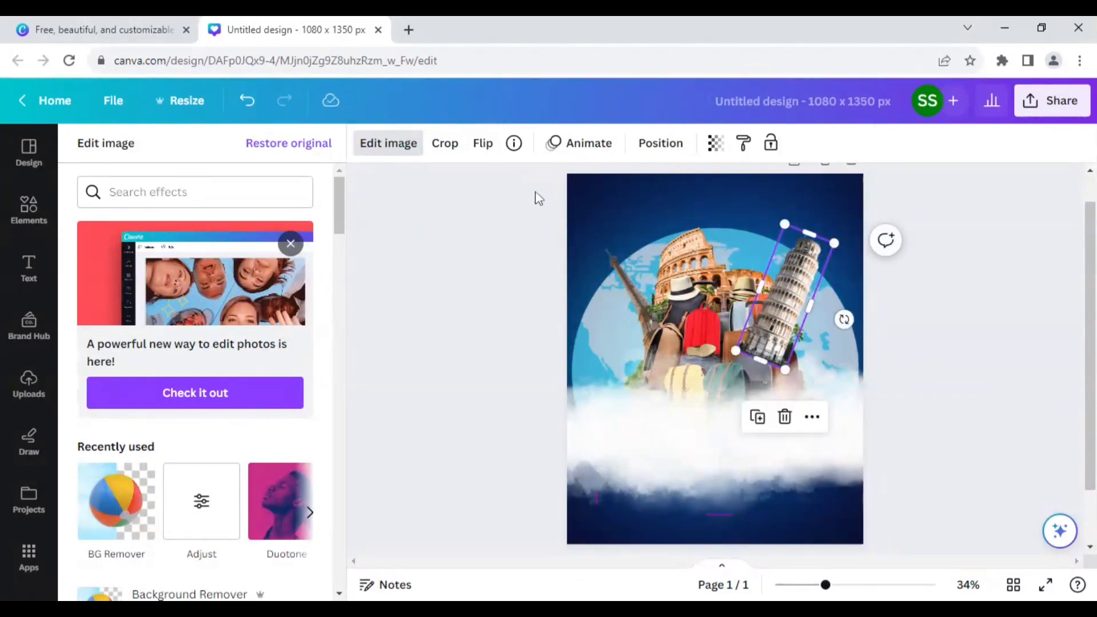
{"action": "left_click", "coordinate": [661, 143]}
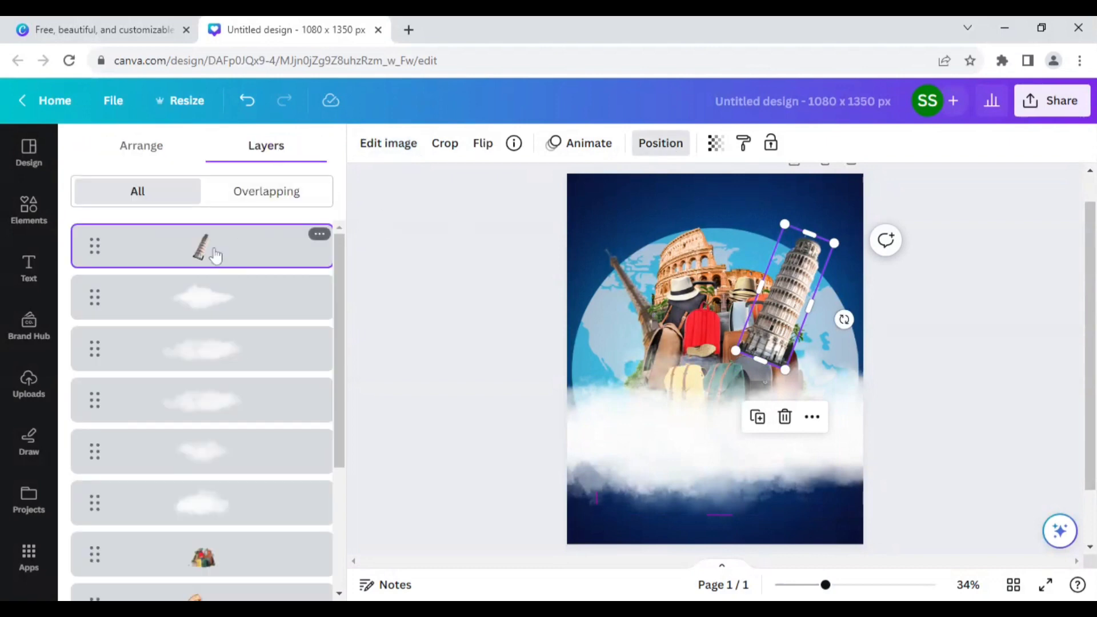
{"action": "left_click_drag", "start_coordinate": [216, 255], "coordinate": [221, 480]}
{"action": "left_click", "coordinate": [486, 314]}
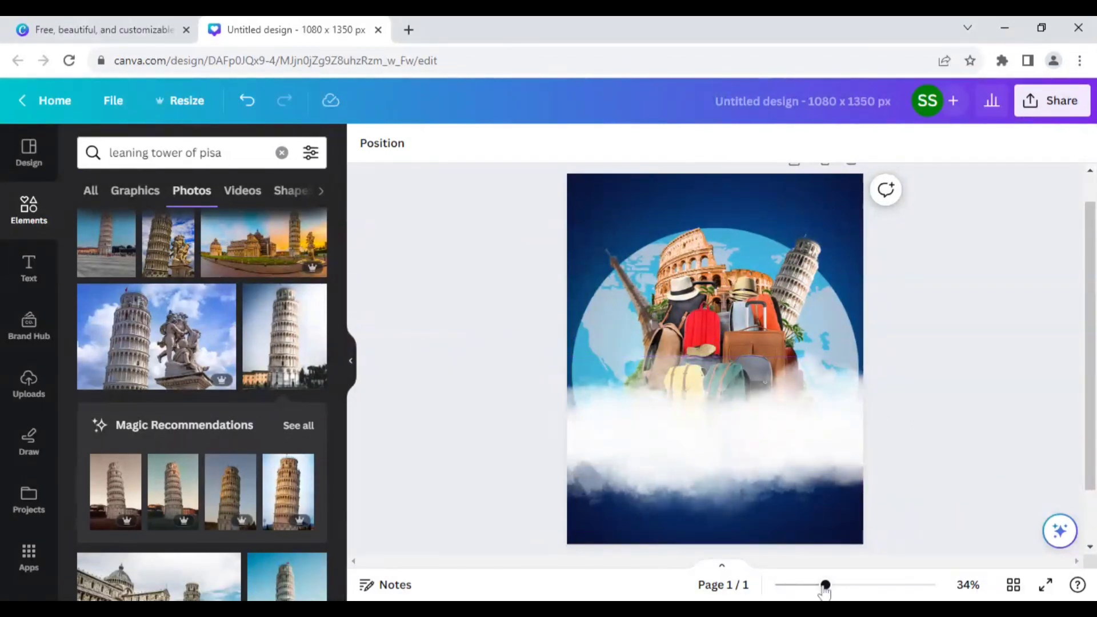
Search the photos for "airplane" and add the front-facing white airplane cutout with spread wings
{"action": "left_click_drag", "start_coordinate": [825, 586], "coordinate": [816, 586]}
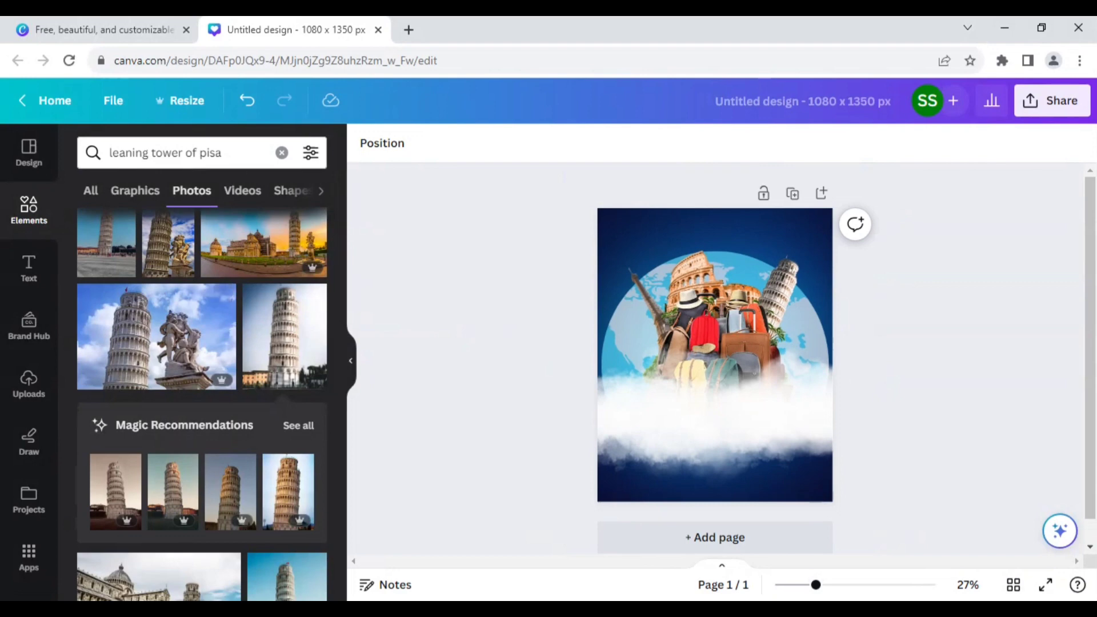
{"action": "left_click", "coordinate": [281, 152]}
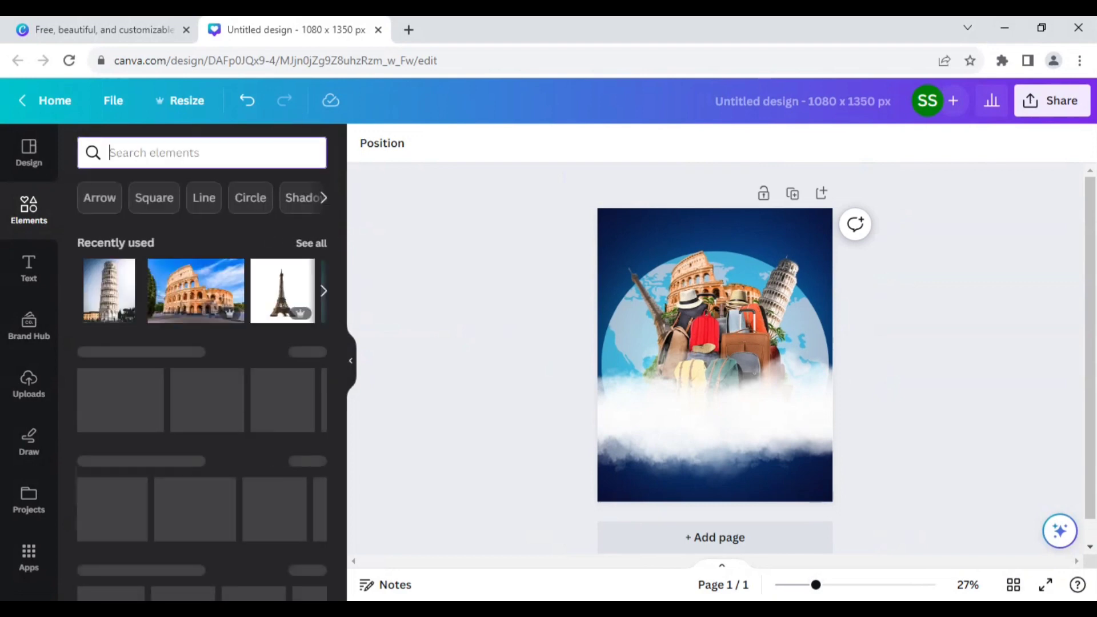
{"action": "type", "text": "airplane"}
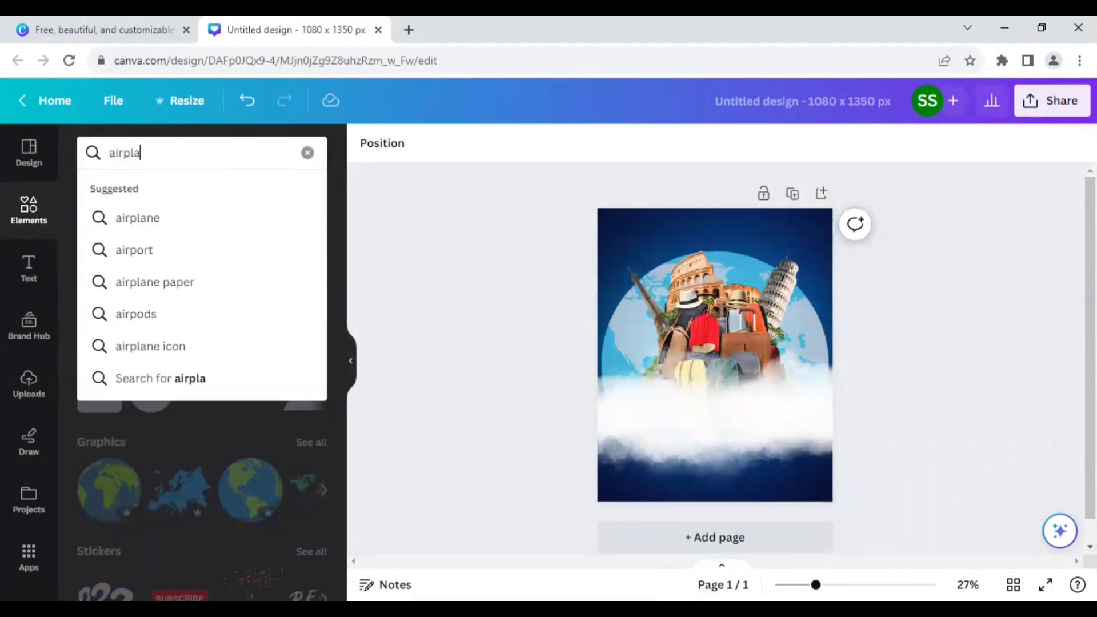
{"action": "key", "text": "Return"}
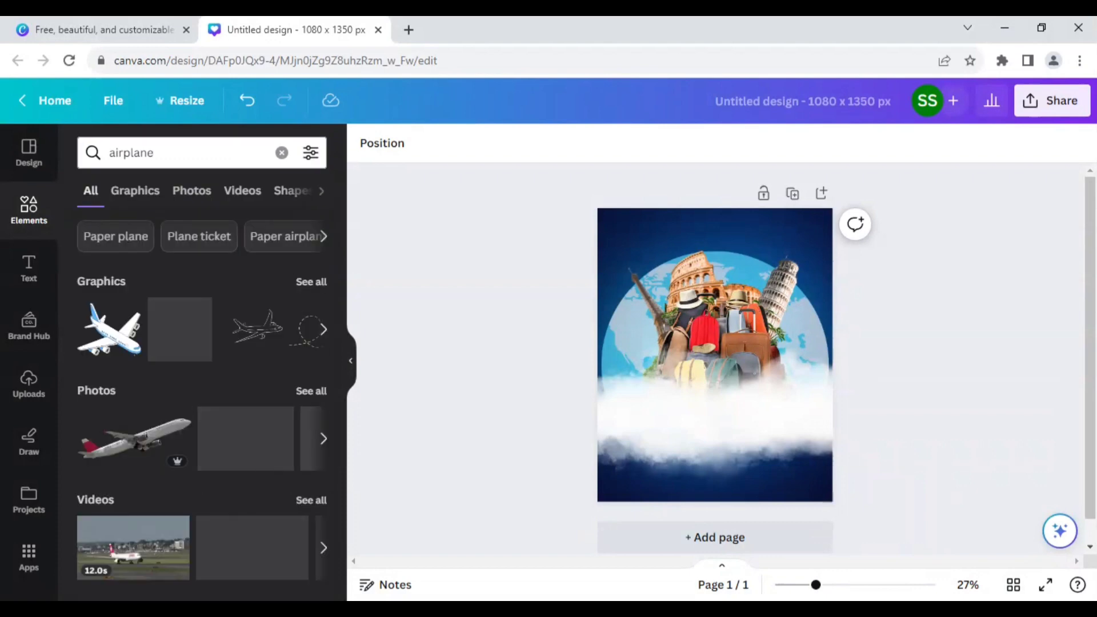
{"action": "left_click", "coordinate": [312, 391]}
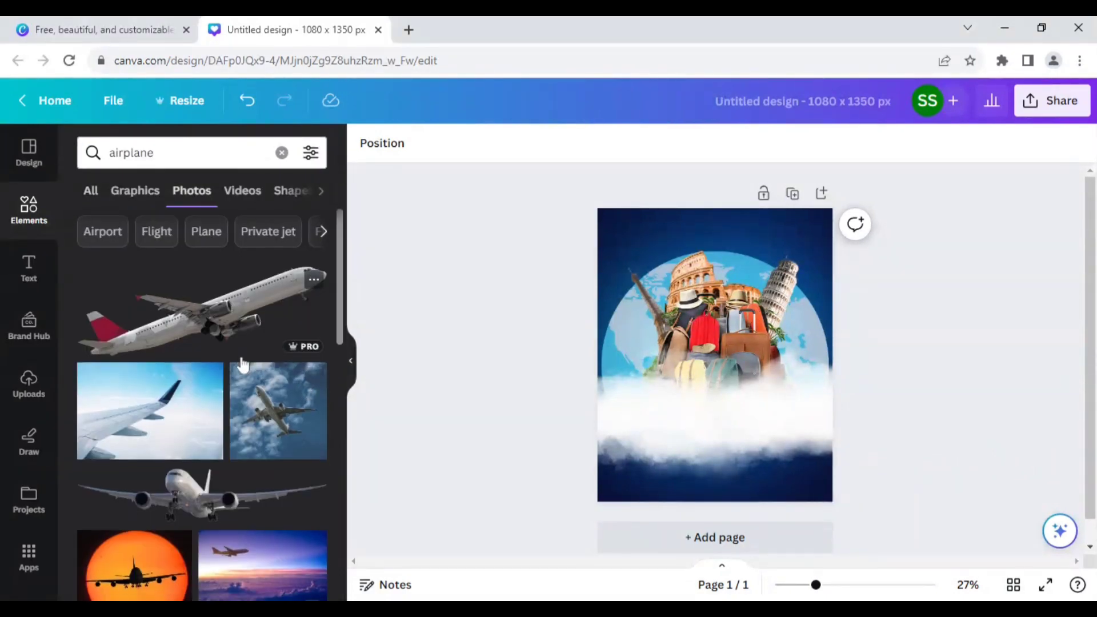
{"action": "scroll", "coordinate": [211, 420], "scroll_direction": "down", "scroll_amount": 2}
{"action": "left_click", "coordinate": [200, 425]}
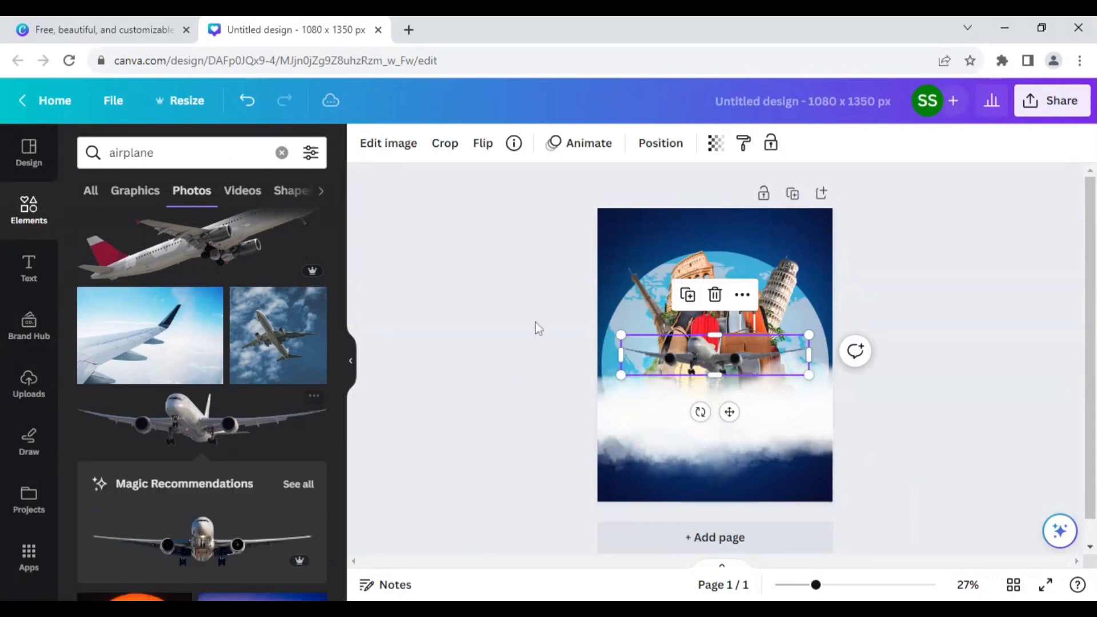
Flip the airplane horizontally and place it, shrunk to about half its width, in the page's upper-left corner above the globe
{"action": "left_click", "coordinate": [483, 143]}
{"action": "left_click", "coordinate": [531, 185]}
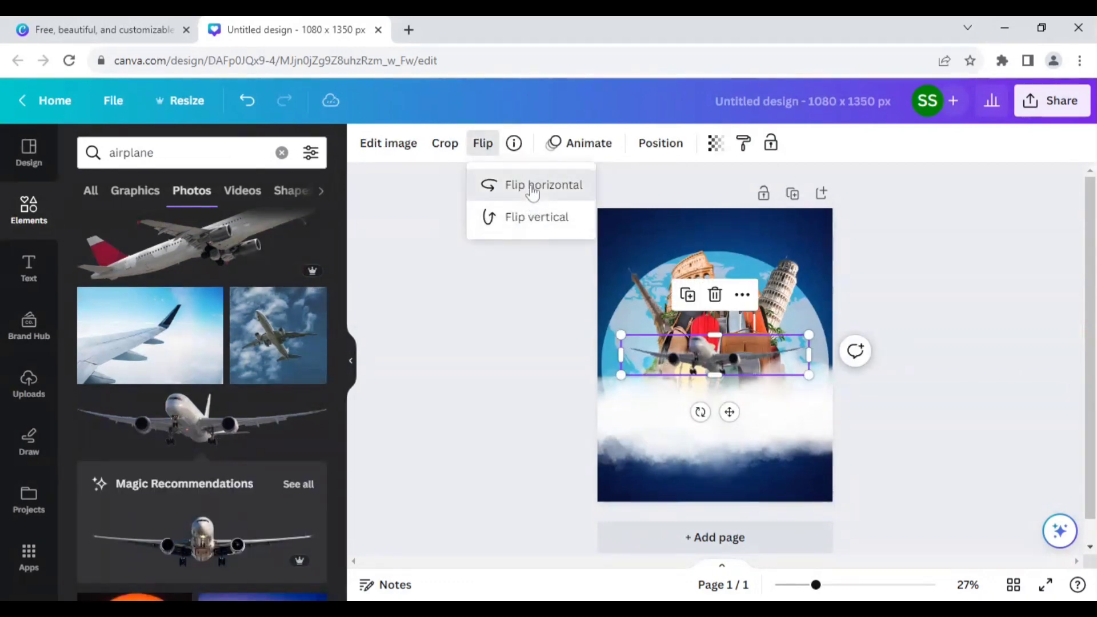
{"action": "left_click_drag", "start_coordinate": [734, 351], "coordinate": [680, 232]}
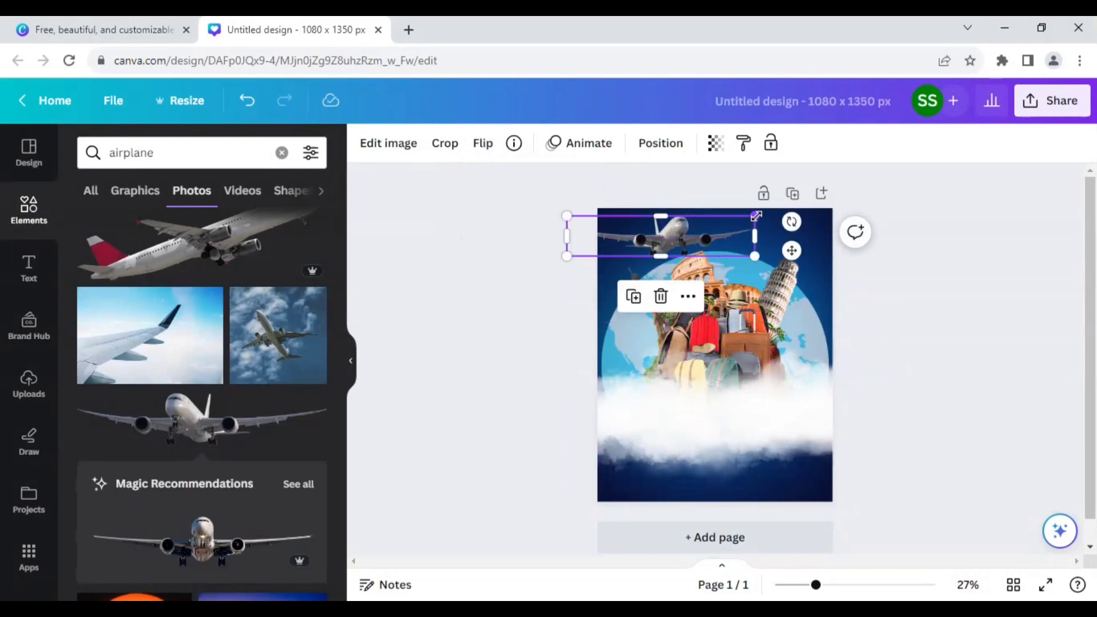
{"action": "left_click_drag", "start_coordinate": [756, 217], "coordinate": [707, 223]}
{"action": "left_click", "coordinate": [517, 277]}
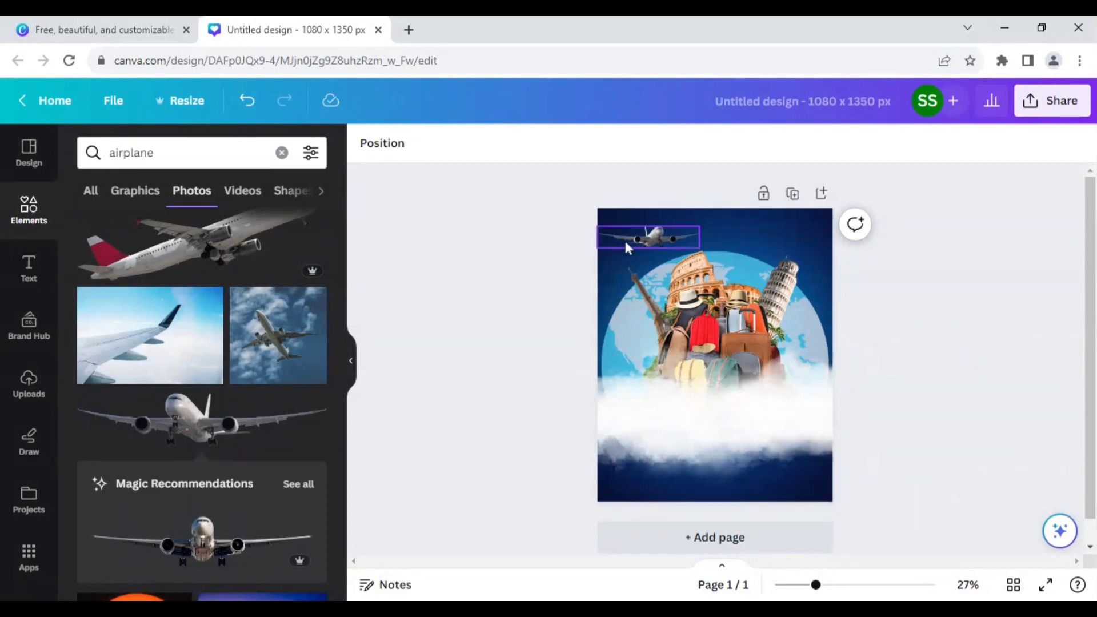
Search the photos for "hot air balloon" and add the photo of a single multicoloured balloon over distant mountains
{"action": "left_click", "coordinate": [282, 152]}
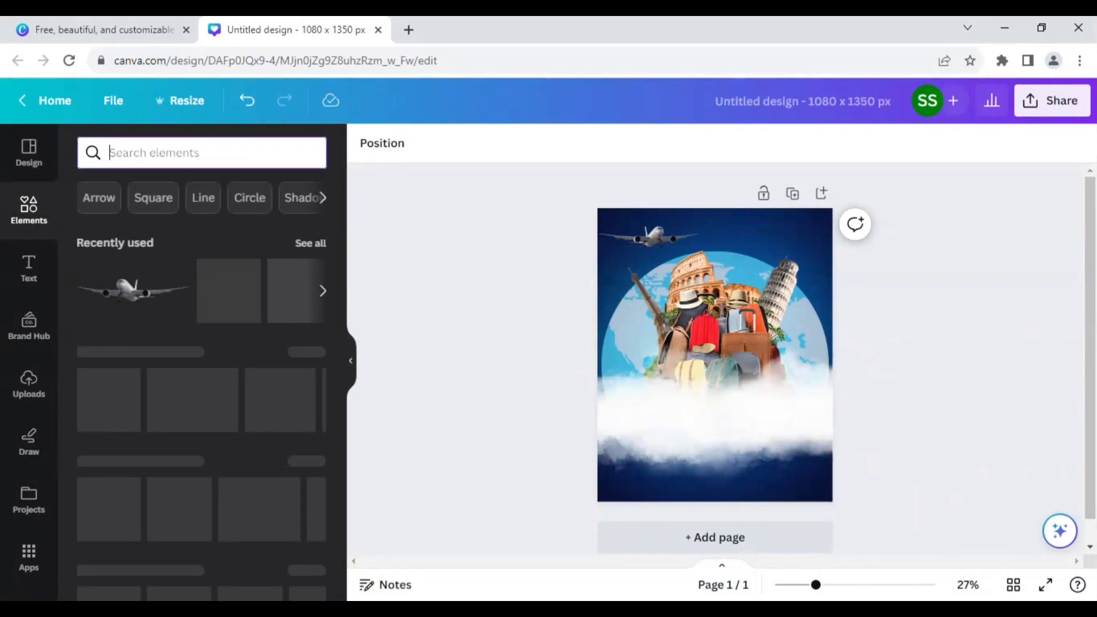
{"action": "type", "text": "hot"}
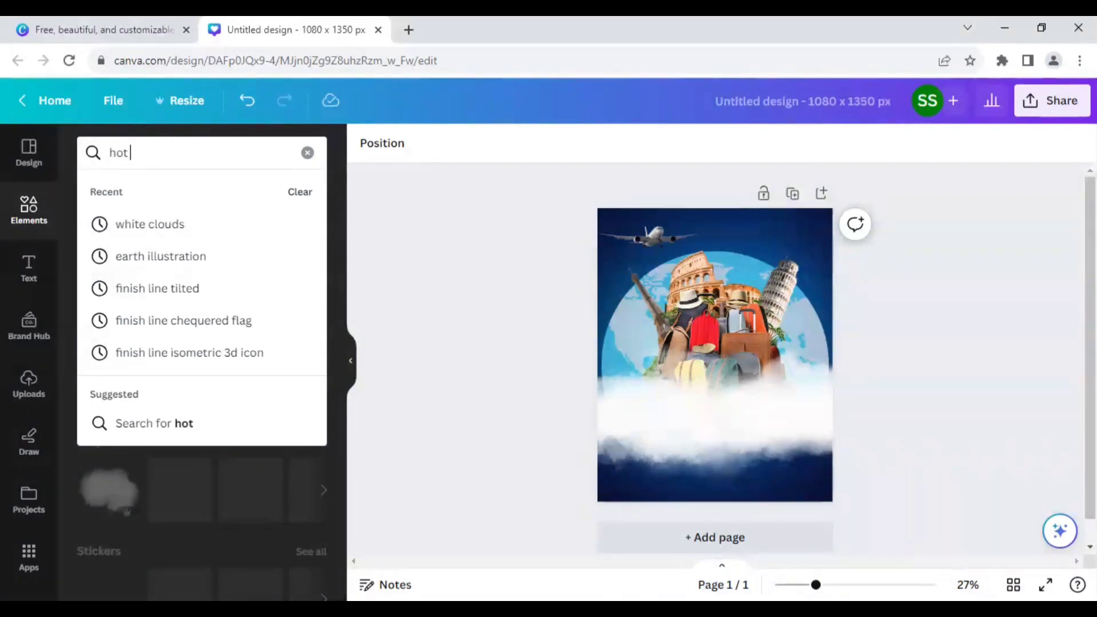
{"action": "type", "text": " air ballo"}
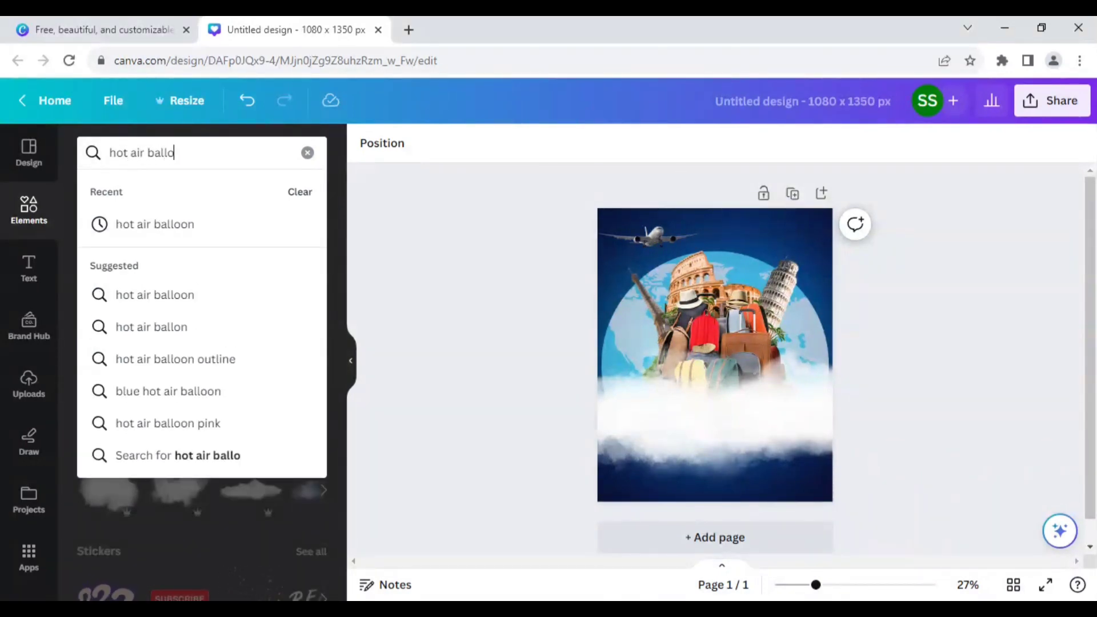
{"action": "type", "text": "on"}
{"action": "key", "text": "Return"}
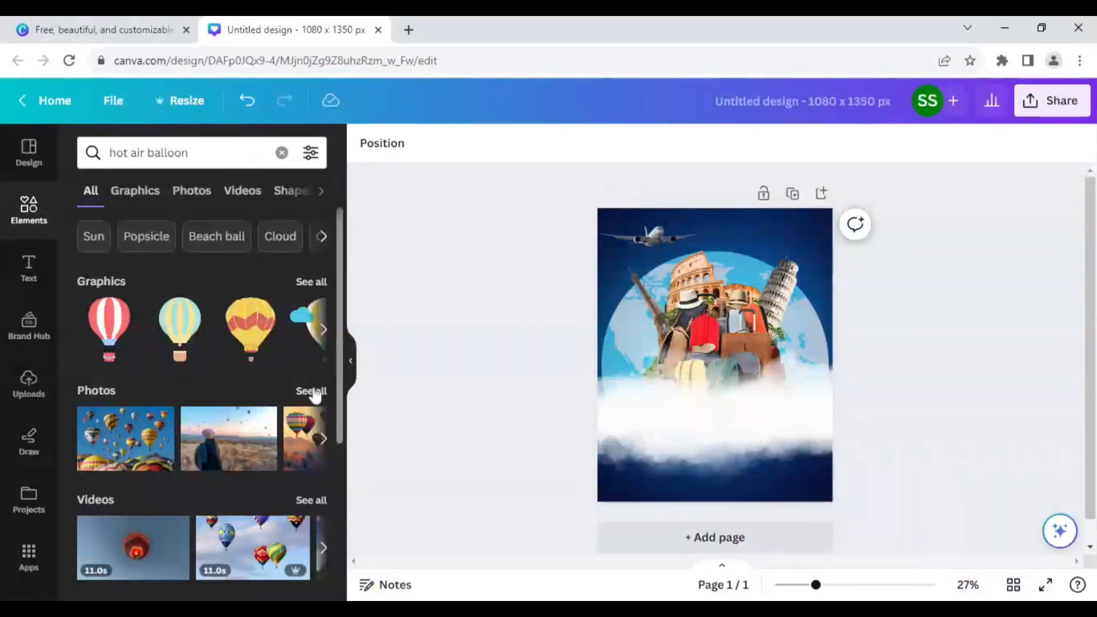
{"action": "left_click", "coordinate": [312, 391]}
{"action": "scroll", "coordinate": [282, 377], "scroll_direction": "down", "scroll_amount": 1}
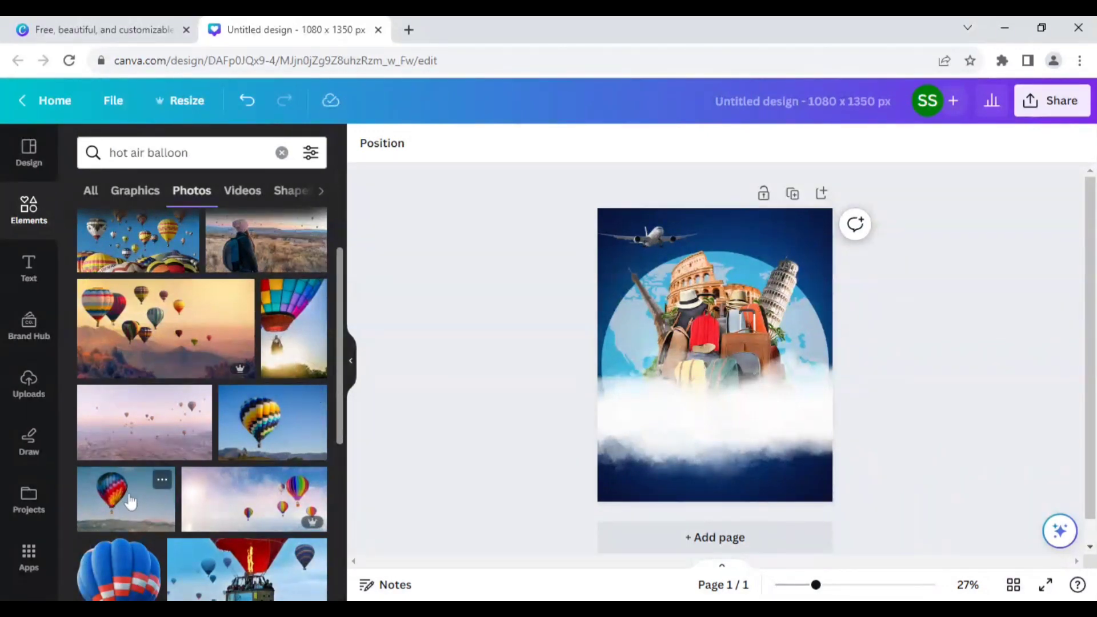
{"action": "scroll", "coordinate": [161, 493], "scroll_direction": "down", "scroll_amount": 1}
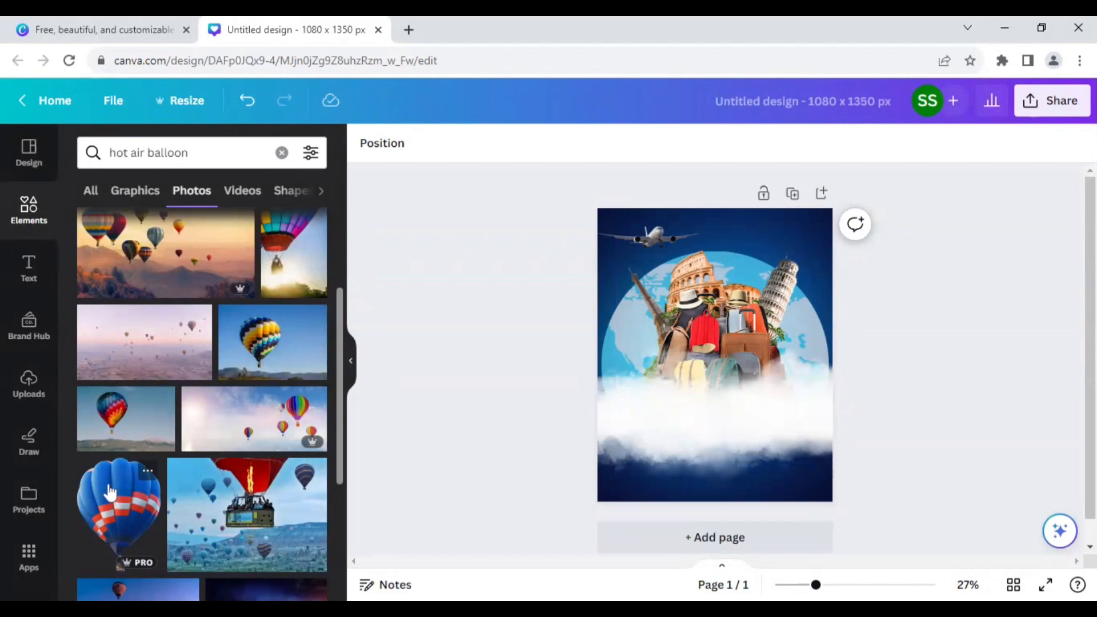
{"action": "left_click", "coordinate": [123, 423]}
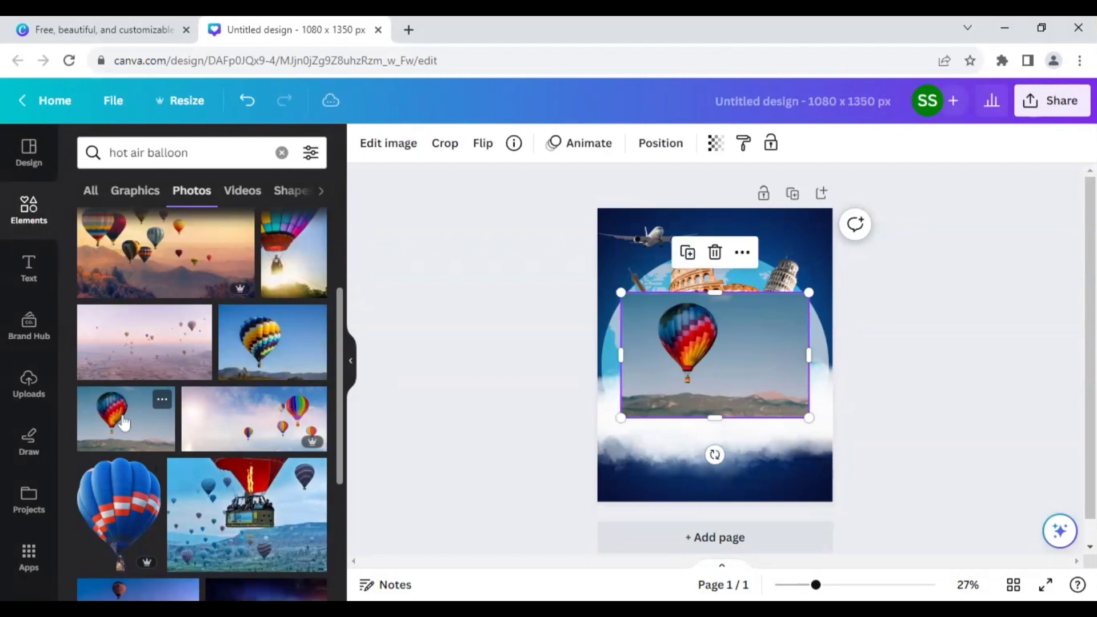
Remove the background from the hot air balloon photo and crop its empty sides close to the balloon
{"action": "left_click", "coordinate": [395, 145]}
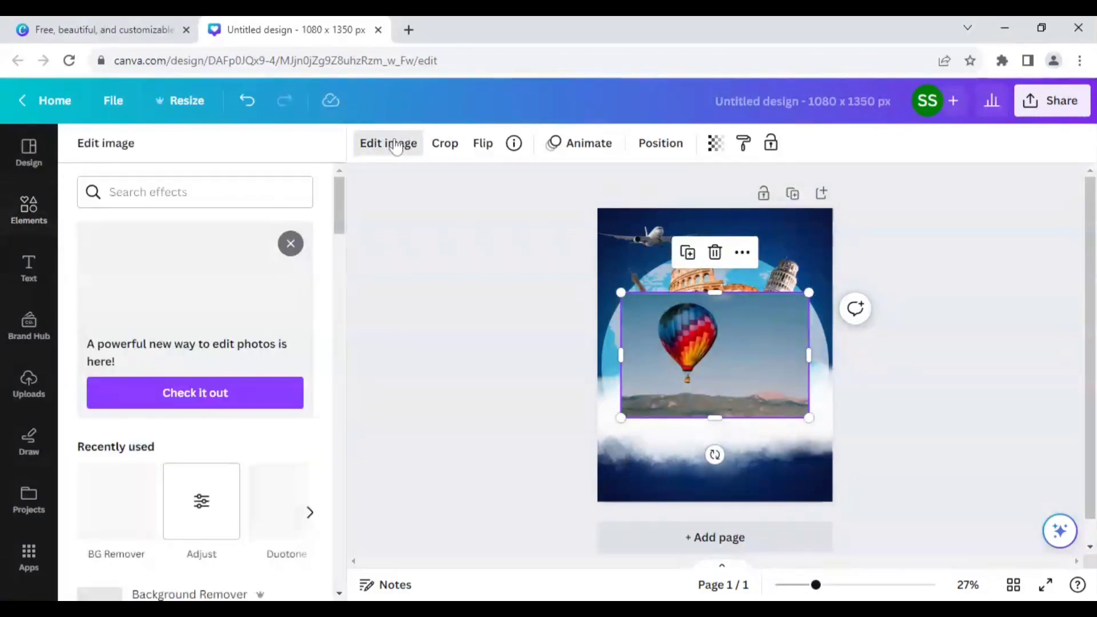
{"action": "left_click", "coordinate": [115, 502]}
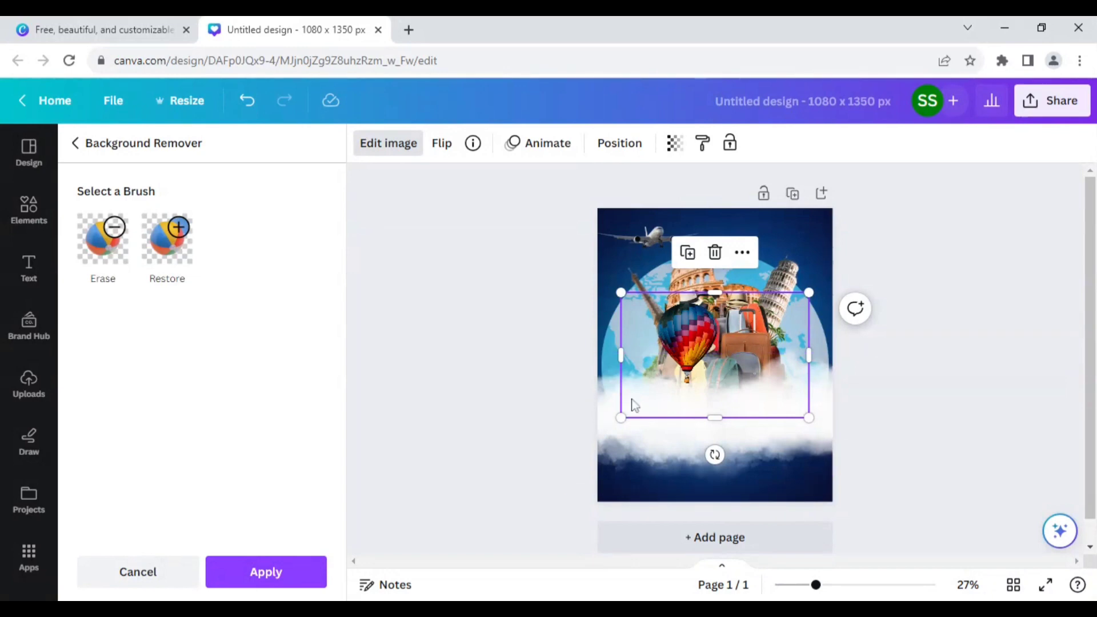
{"action": "left_click_drag", "start_coordinate": [809, 360], "coordinate": [737, 359]}
{"action": "left_click_drag", "start_coordinate": [621, 356], "coordinate": [649, 355]}
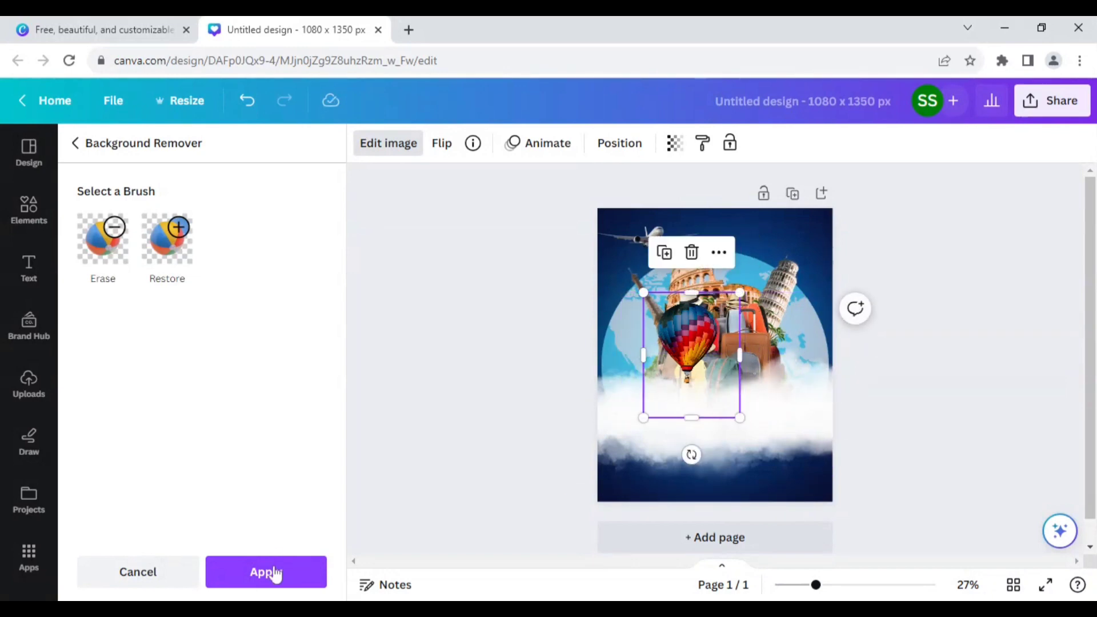
{"action": "left_click", "coordinate": [271, 572]}
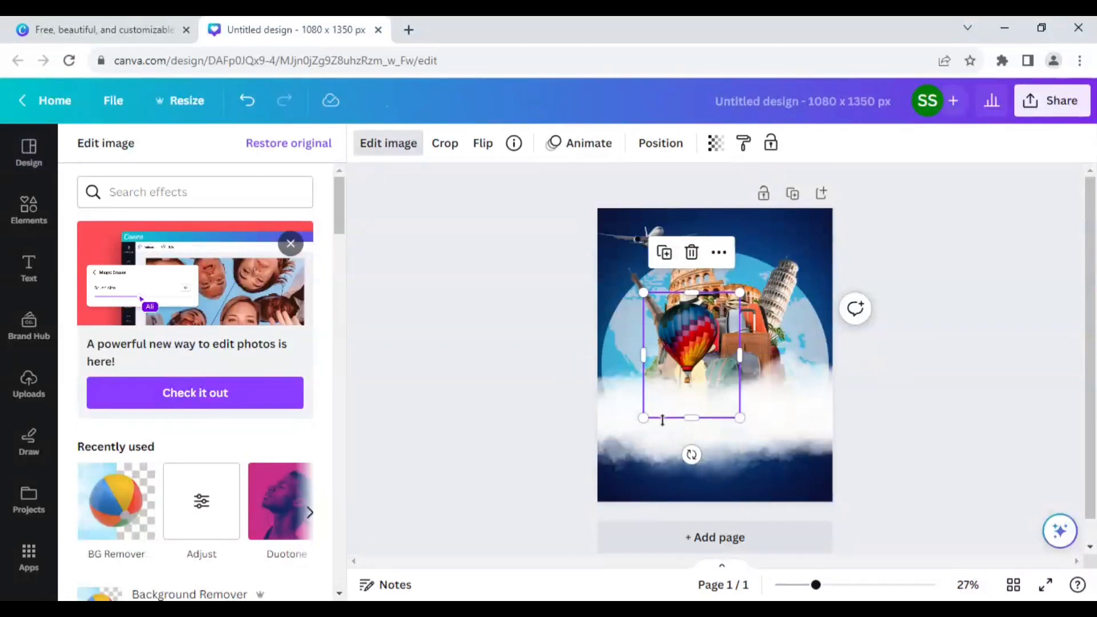
Crop the empty area below the balloon and place it, shrunk, in the page's upper-right corner above the Leaning Tower
{"action": "left_click_drag", "start_coordinate": [685, 420], "coordinate": [677, 370]}
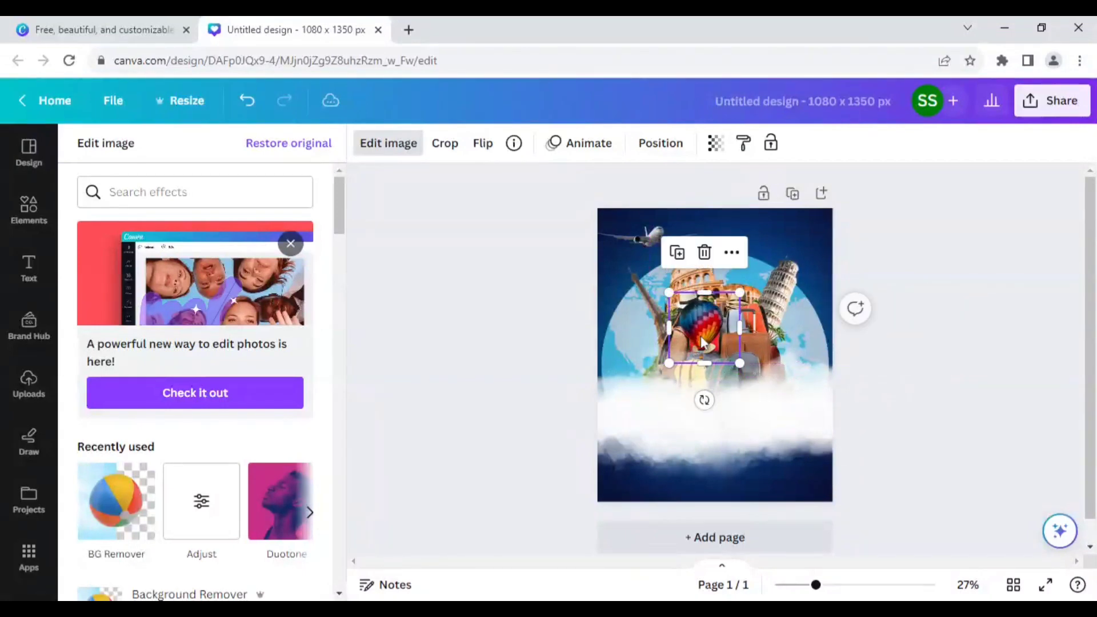
{"action": "left_click_drag", "start_coordinate": [701, 335], "coordinate": [807, 240]}
{"action": "mouse_move", "coordinate": [804, 246]}
{"action": "left_mouse_down"}
{"action": "mouse_move", "coordinate": [831, 264]}
{"action": "mouse_move", "coordinate": [814, 250]}
{"action": "mouse_move", "coordinate": [816, 260]}
{"action": "left_mouse_up"}
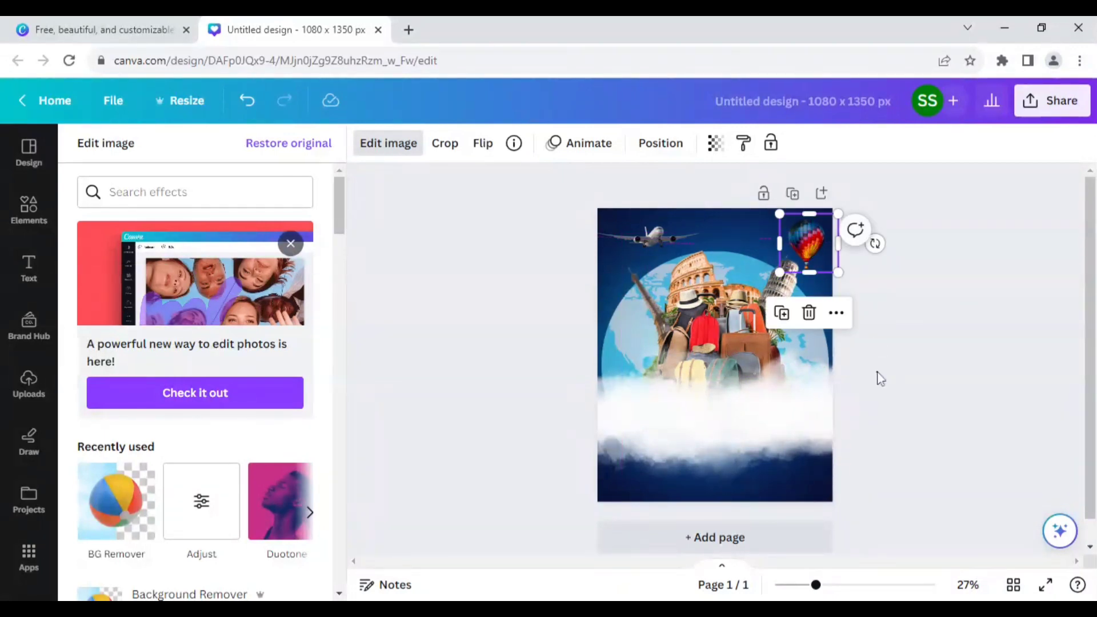
{"action": "left_click", "coordinate": [881, 379]}
{"action": "left_click", "coordinate": [880, 379]}
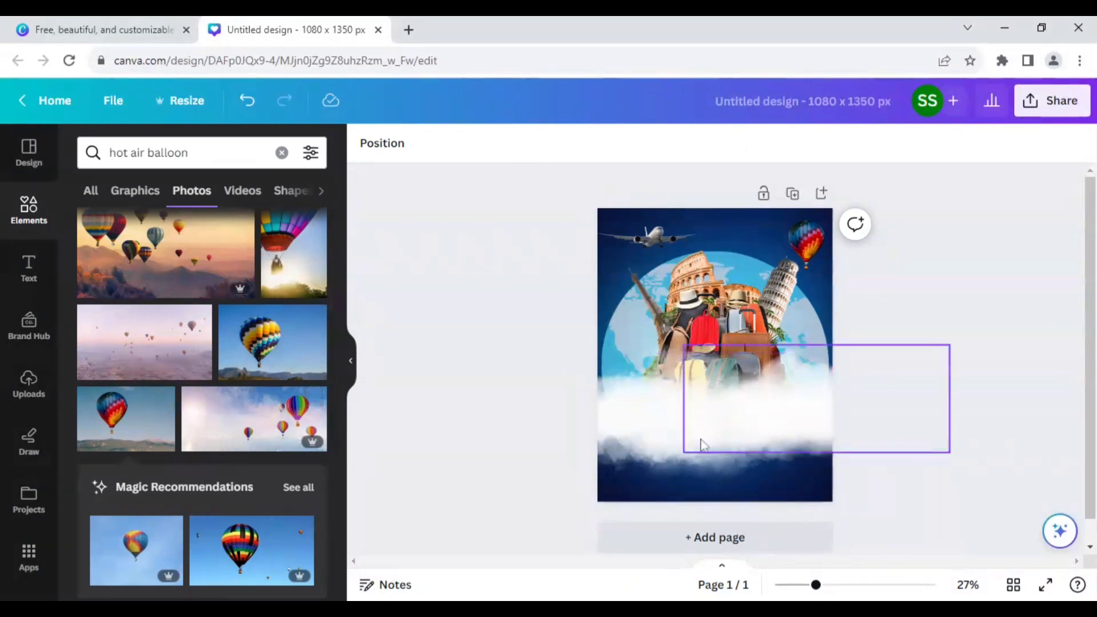
Add a heading text to the page reading "Best Tour"
{"action": "left_click", "coordinate": [25, 274]}
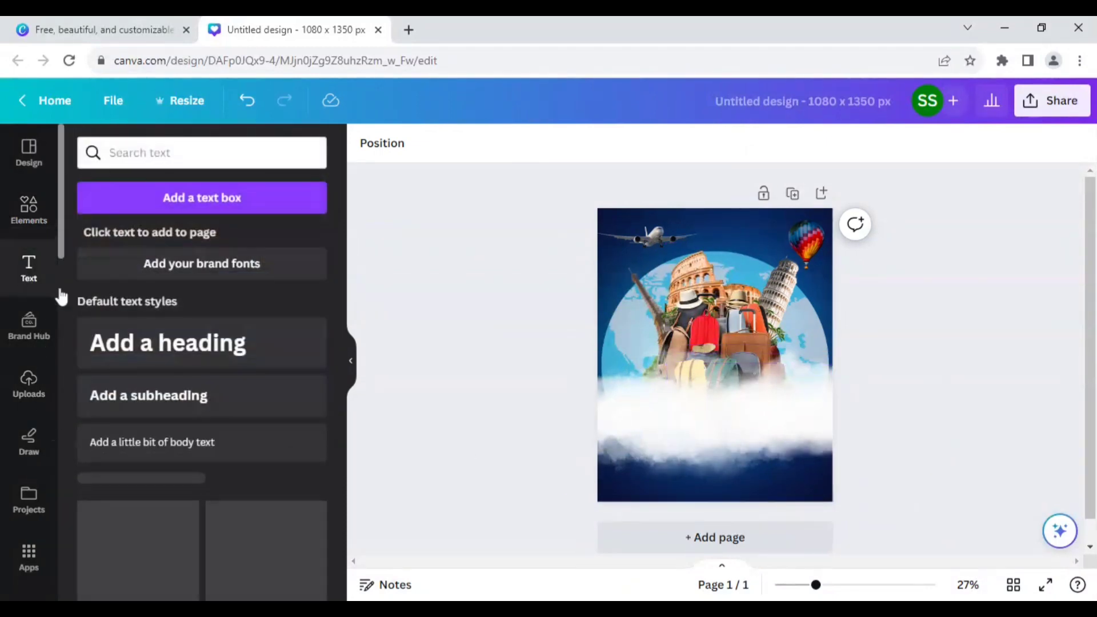
{"action": "left_click", "coordinate": [165, 350]}
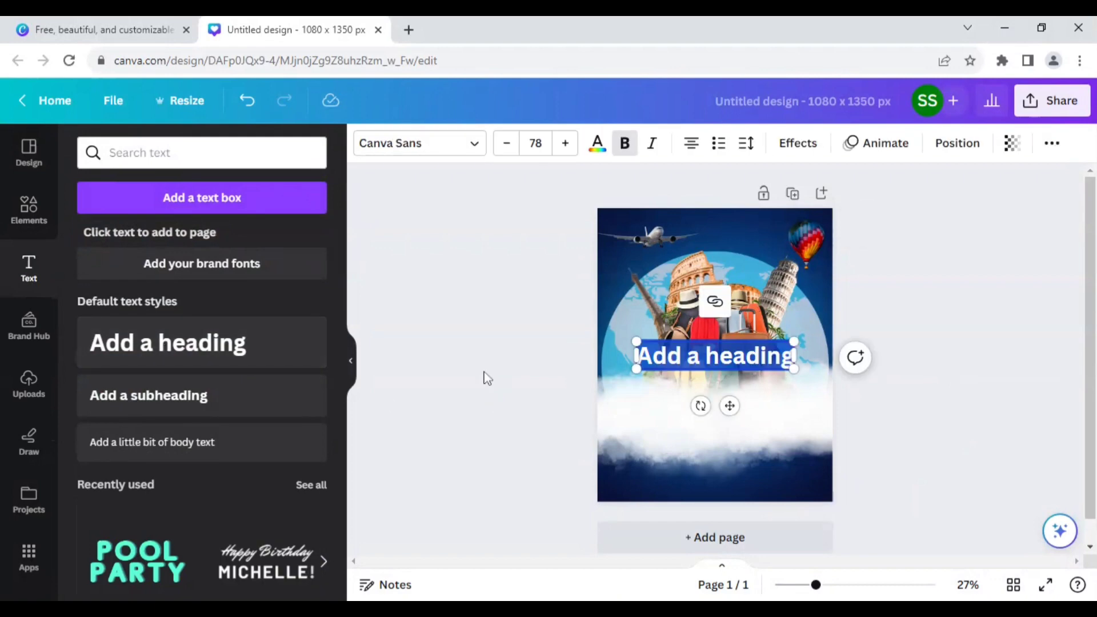
{"action": "type", "text": "Best"}
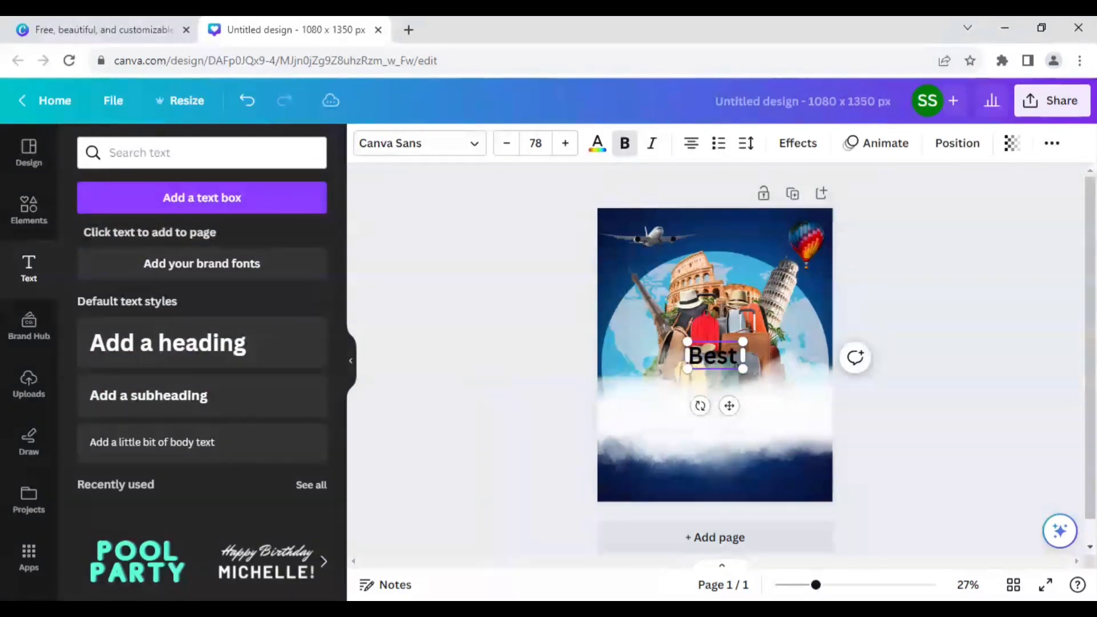
{"action": "type", "text": " Tour"}
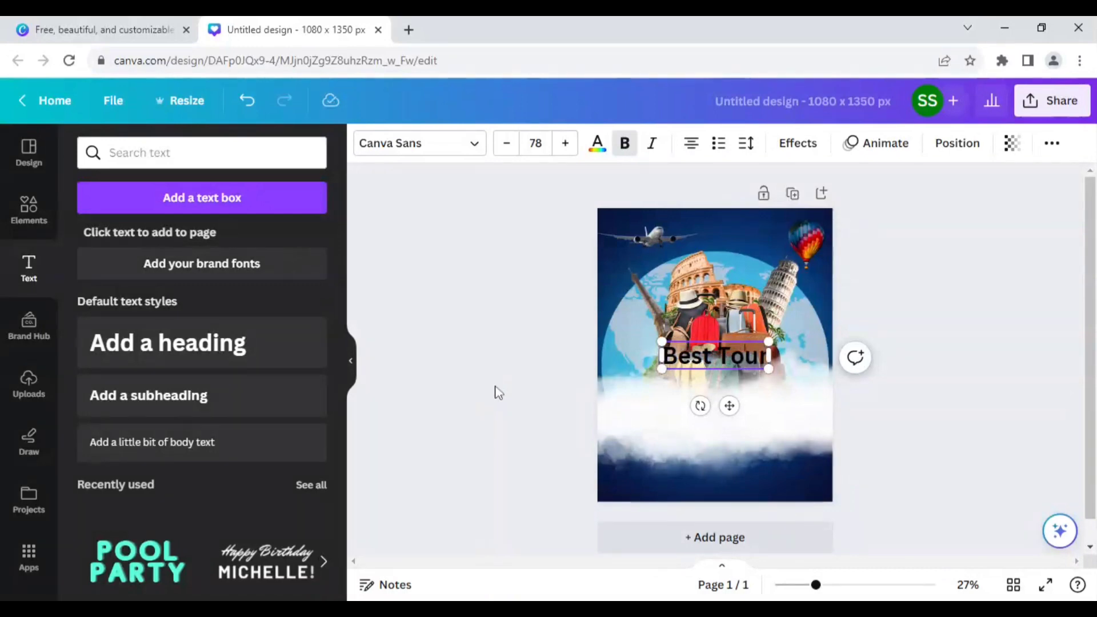
{"action": "left_click", "coordinate": [510, 394]}
{"action": "left_click", "coordinate": [701, 366]}
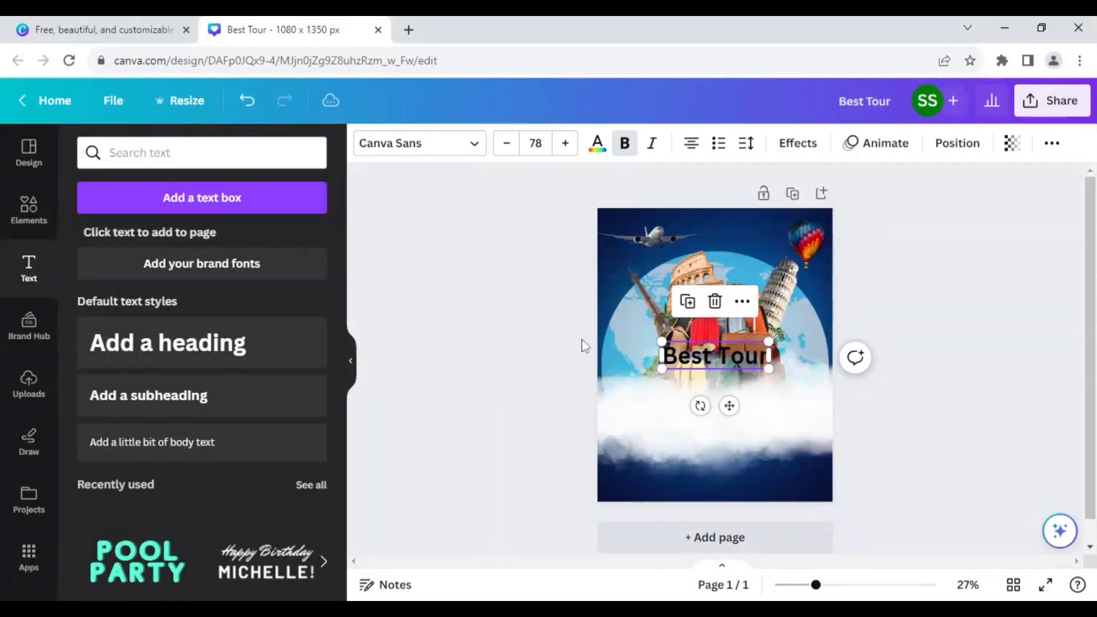
Set the "Best Tour" heading's font to Nexa Script and move it down onto the white cloud
{"action": "left_click", "coordinate": [429, 150]}
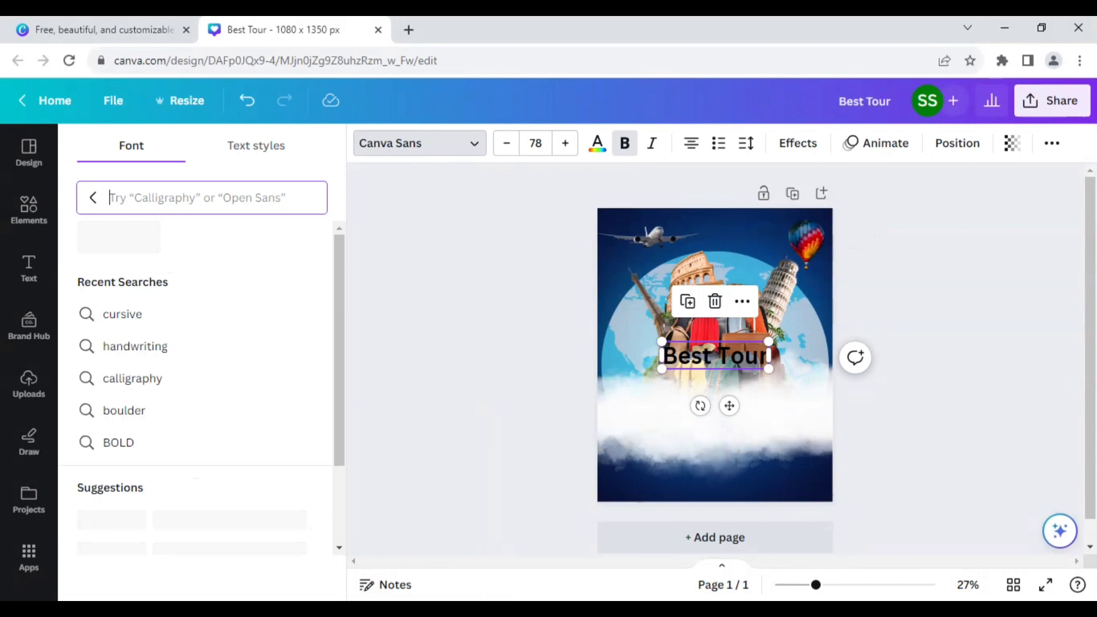
{"action": "type", "text": "nexa sc"}
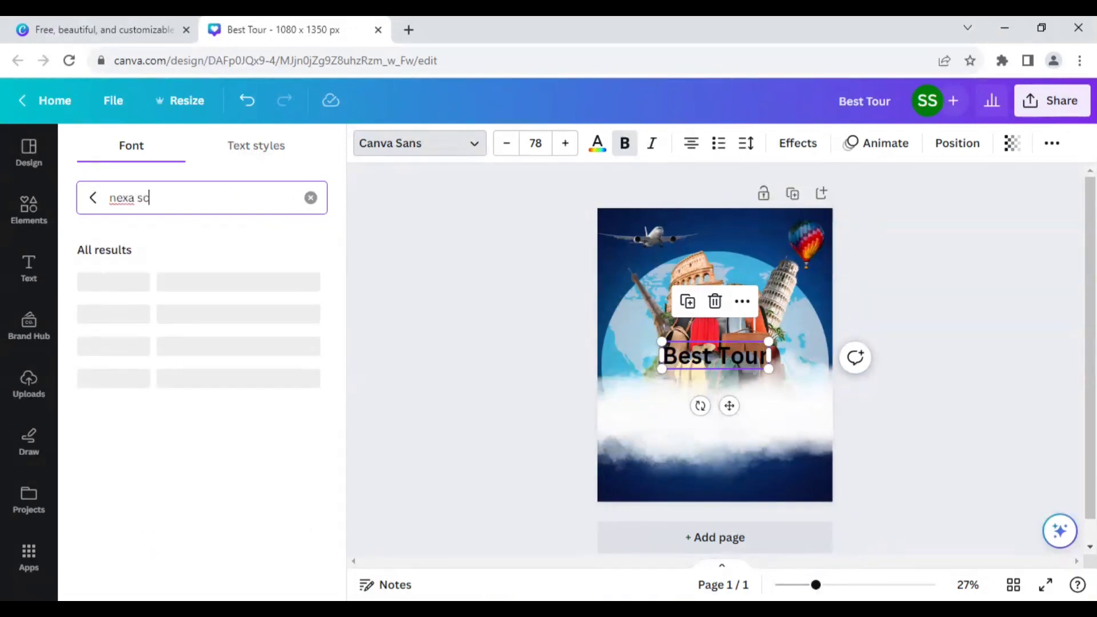
{"action": "type", "text": "ript"}
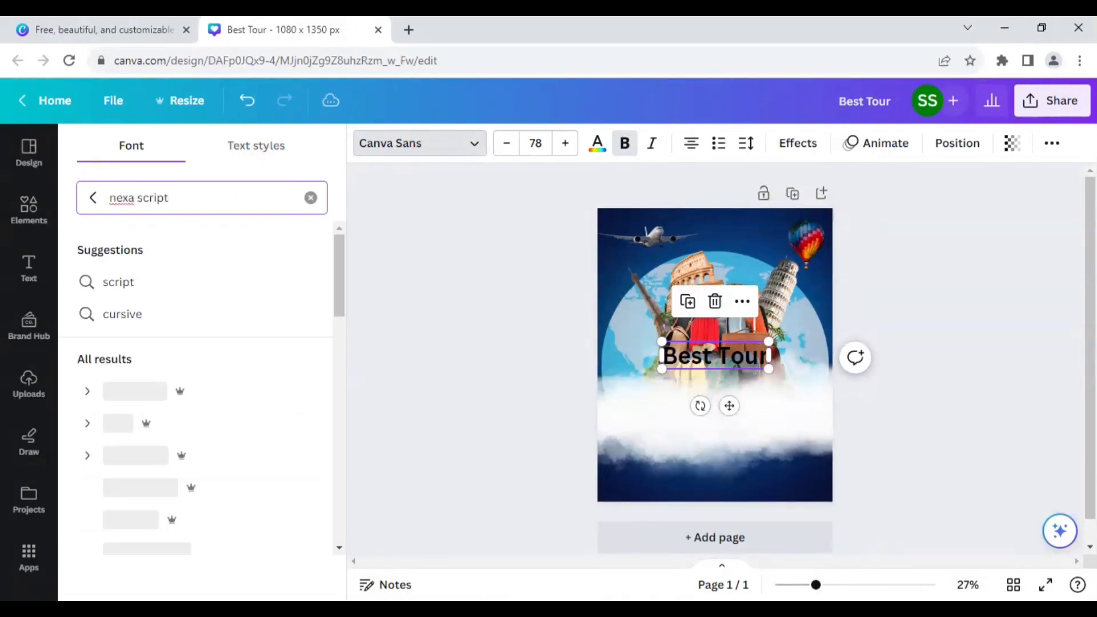
{"action": "left_click", "coordinate": [163, 390]}
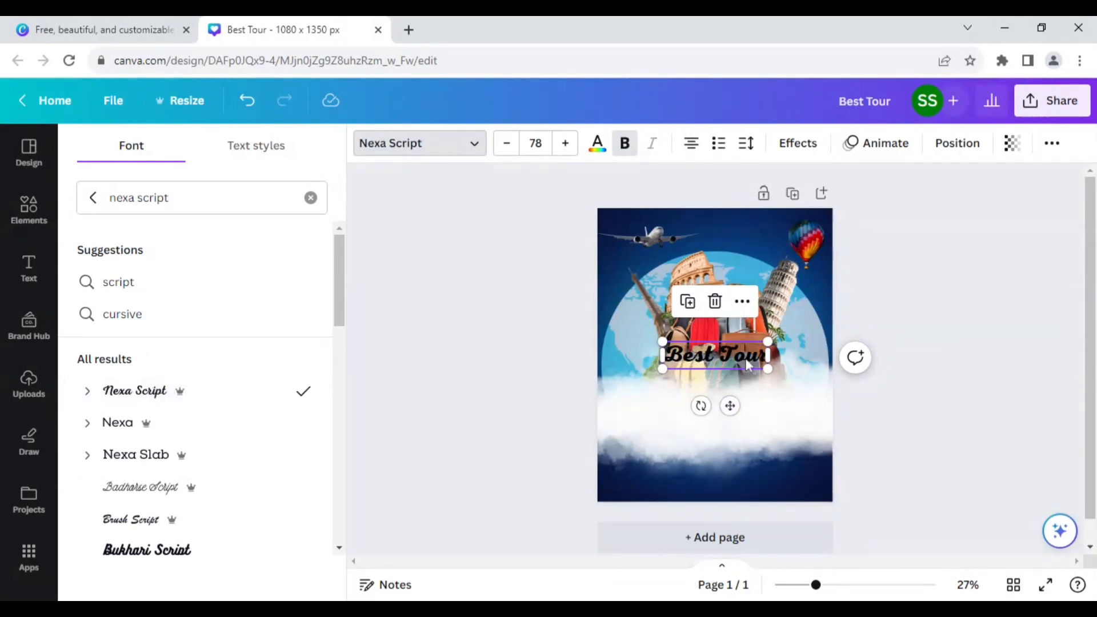
{"action": "left_click_drag", "start_coordinate": [747, 360], "coordinate": [758, 393]}
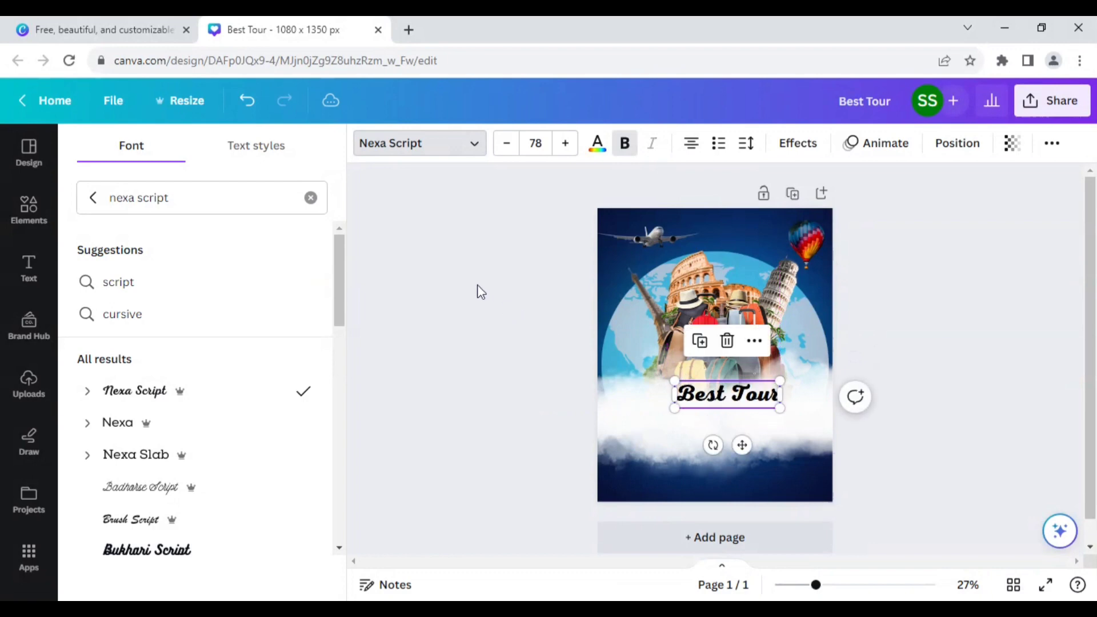
Colour the "Best Tour" heading with the blue photo colour #0a4a85
{"action": "left_click", "coordinate": [597, 143]}
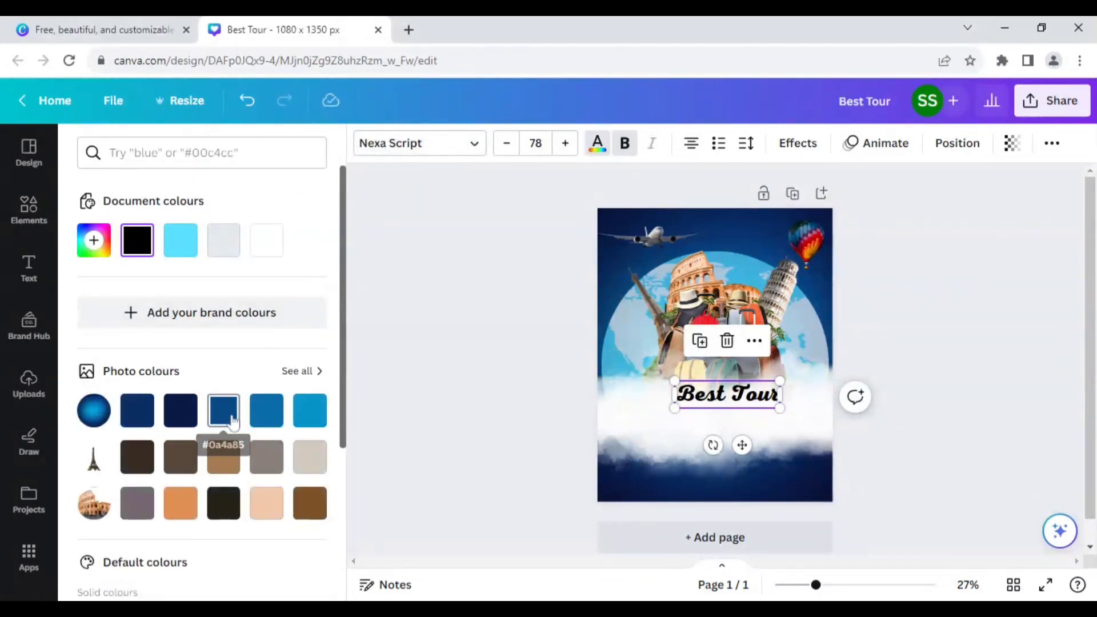
{"action": "left_click", "coordinate": [234, 421]}
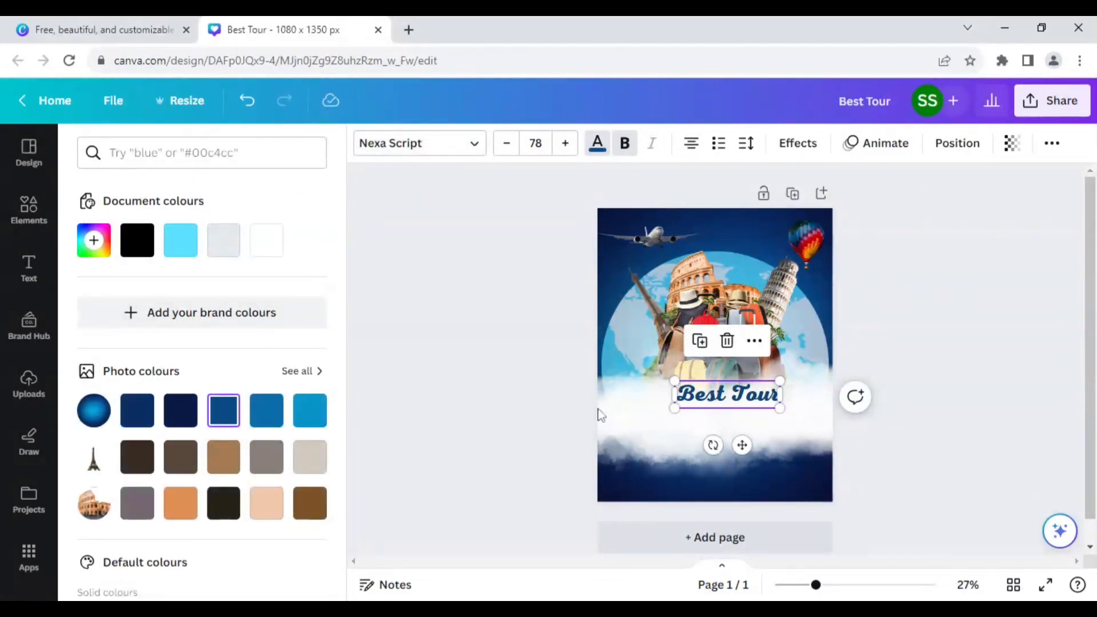
{"action": "left_click", "coordinate": [183, 415]}
{"action": "left_click", "coordinate": [228, 420]}
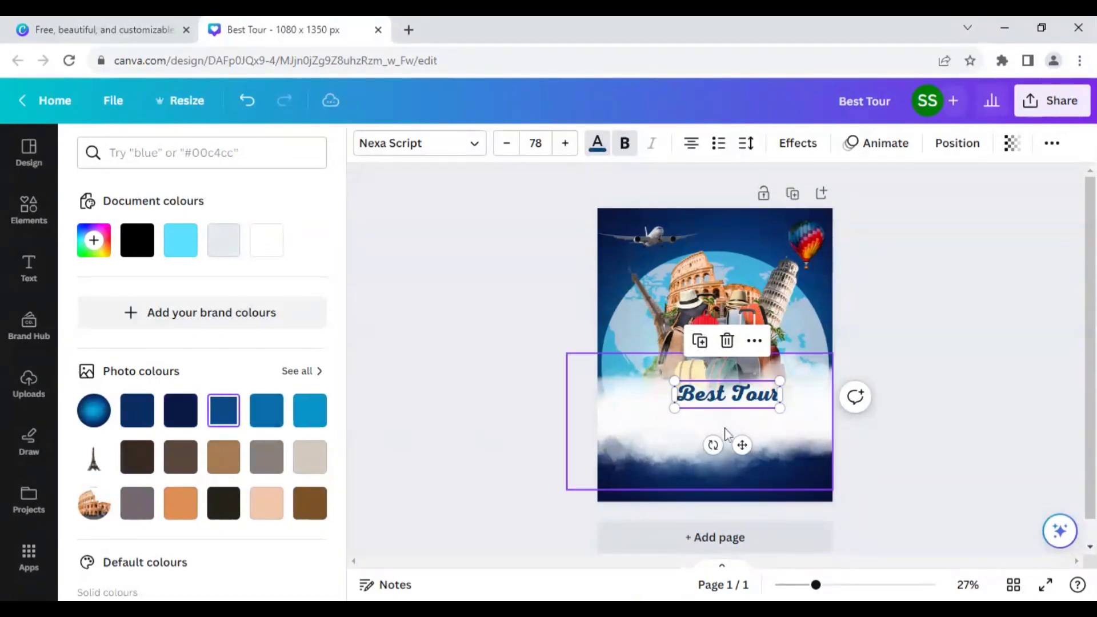
Duplicate the "Best Tour" heading, place the copy directly below it and change its text to "Travel"
{"action": "left_click_drag", "start_coordinate": [761, 400], "coordinate": [729, 433]}
{"action": "left_click", "coordinate": [700, 346]}
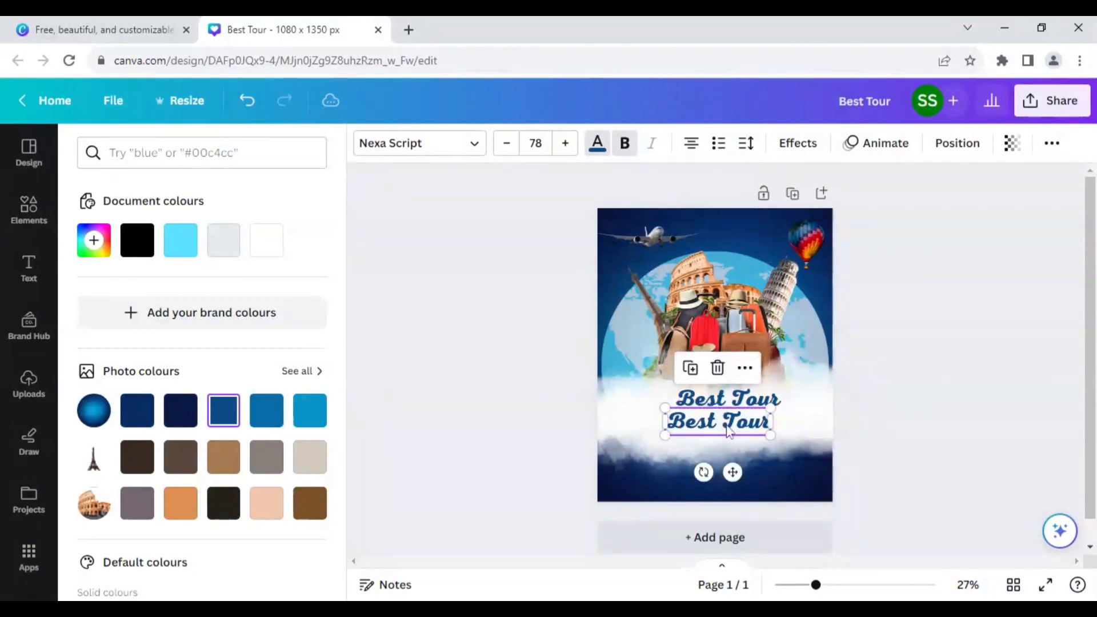
{"action": "double_click", "coordinate": [728, 432]}
{"action": "type", "text": "Travel"}
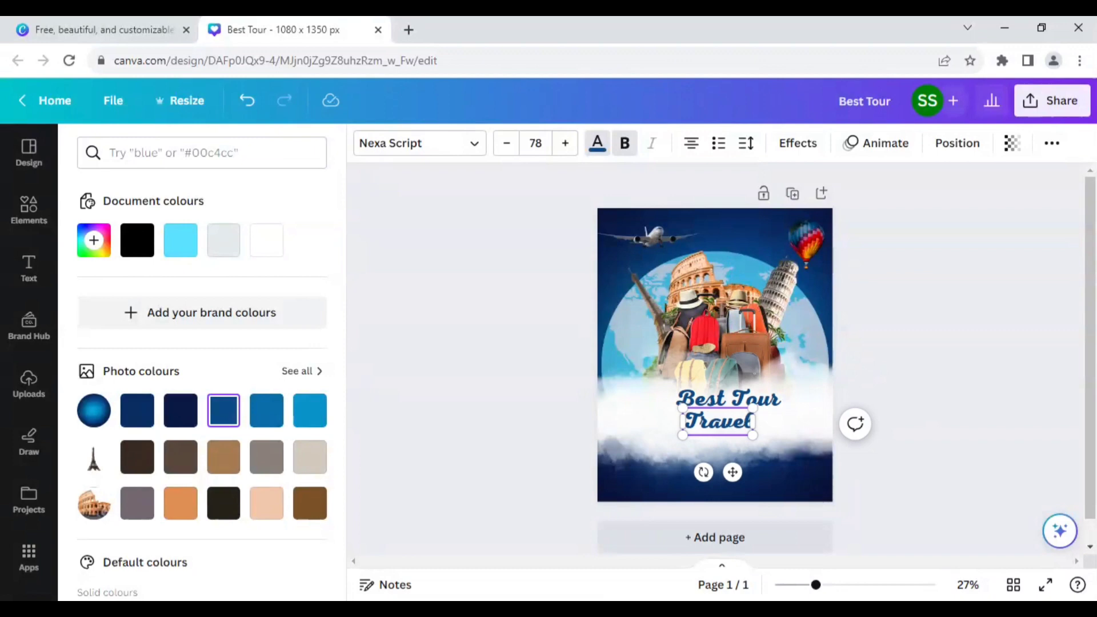
{"action": "left_click", "coordinate": [566, 415]}
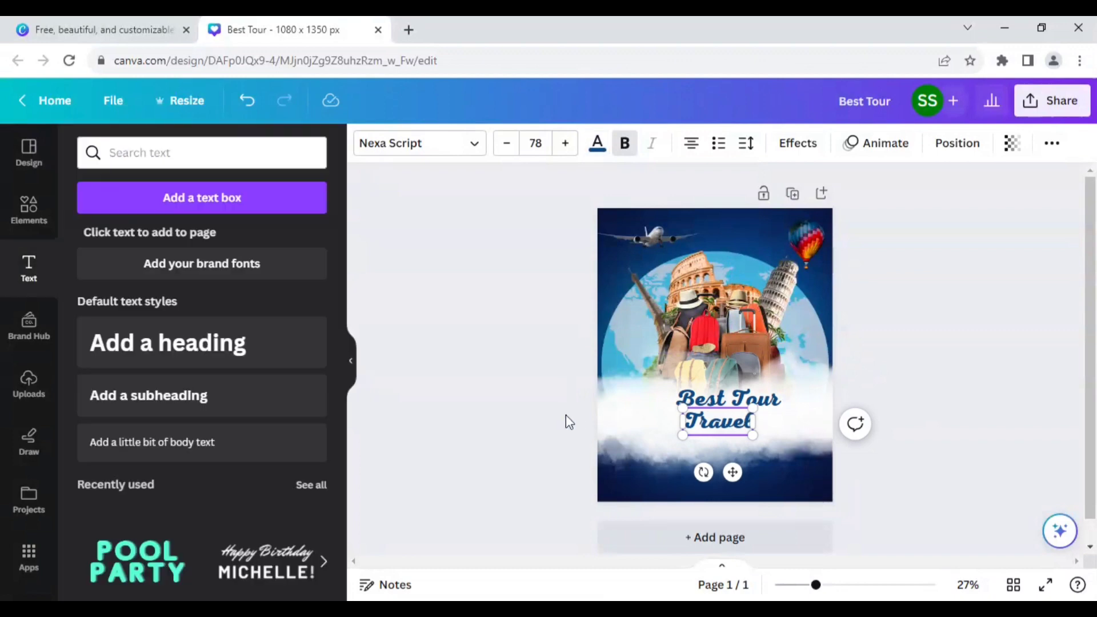
Set the "Travel" text's font size to 120 and align it under the "Best Tour" heading
{"action": "left_click", "coordinate": [711, 432]}
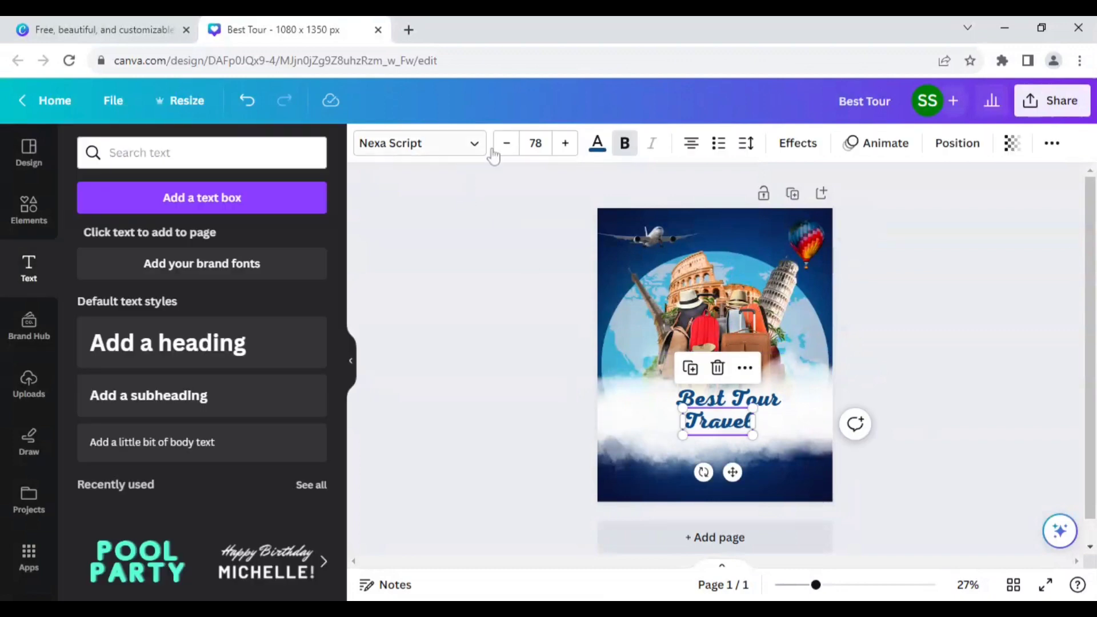
{"action": "left_click", "coordinate": [536, 143]}
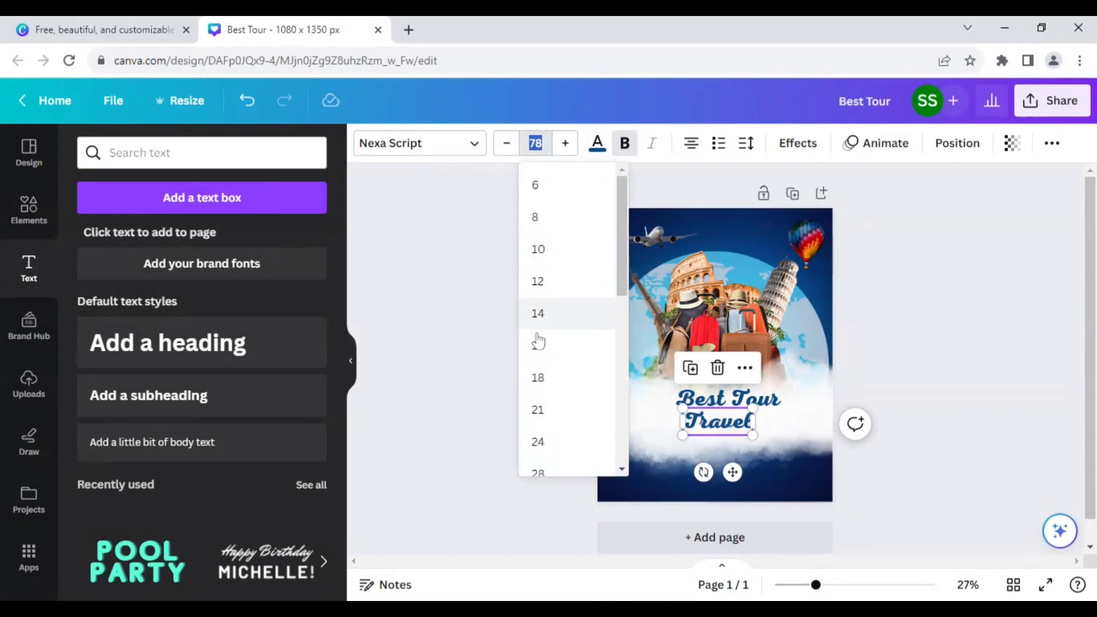
{"action": "scroll", "coordinate": [539, 338], "scroll_direction": "down", "scroll_amount": 5}
{"action": "scroll", "coordinate": [562, 443], "scroll_direction": "down", "scroll_amount": 1}
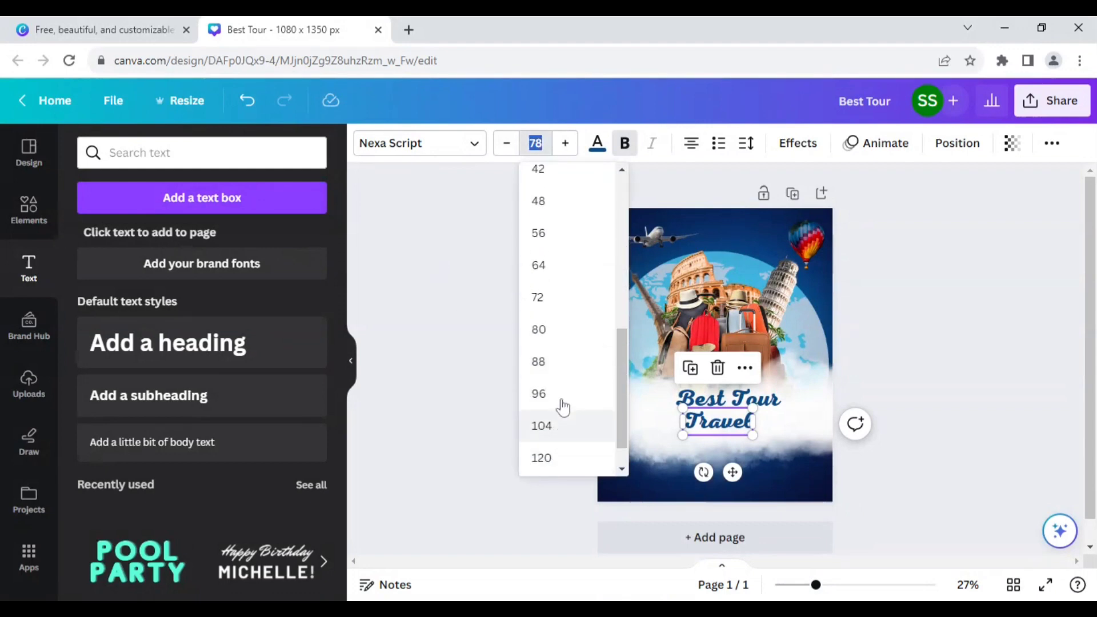
{"action": "left_click", "coordinate": [538, 394]}
{"action": "left_click", "coordinate": [536, 143]}
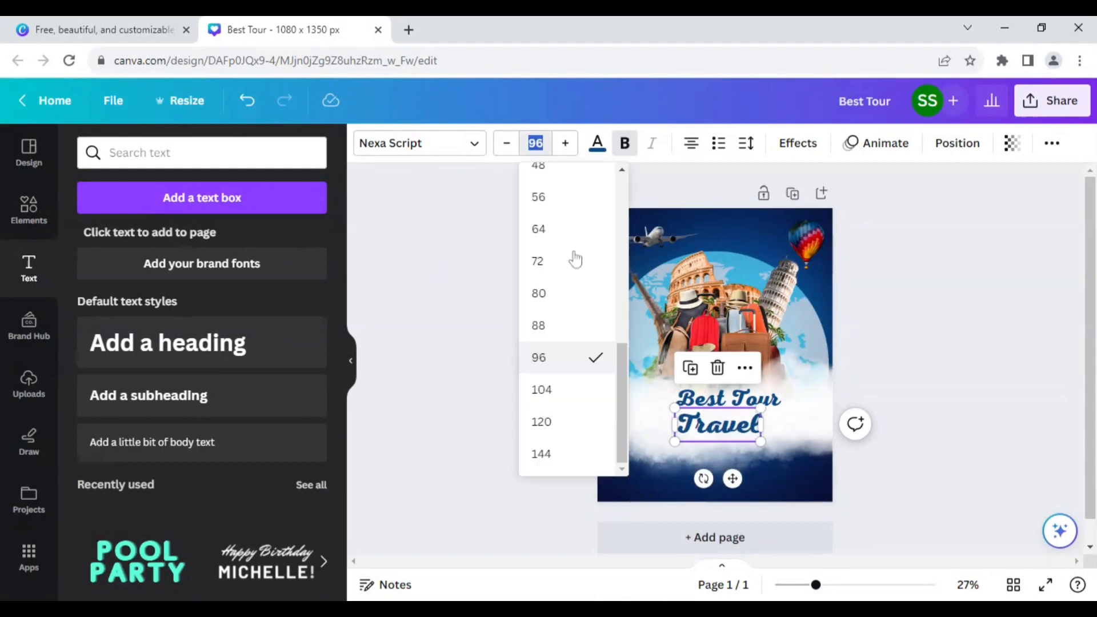
{"action": "left_click", "coordinate": [554, 426]}
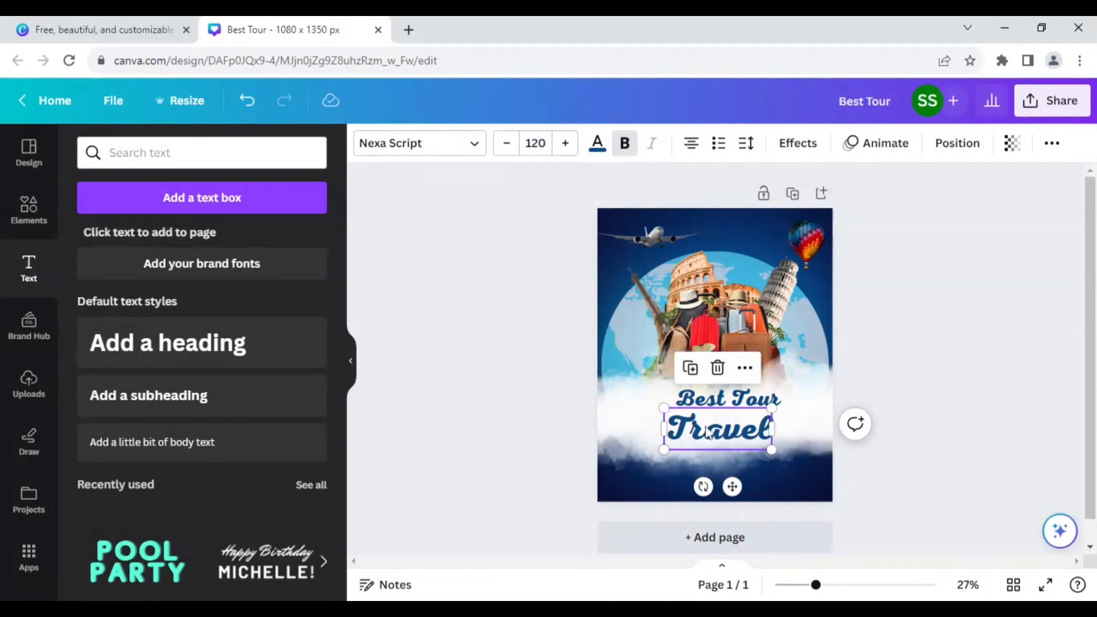
{"action": "left_click_drag", "start_coordinate": [721, 434], "coordinate": [724, 432]}
{"action": "left_click", "coordinate": [514, 359]}
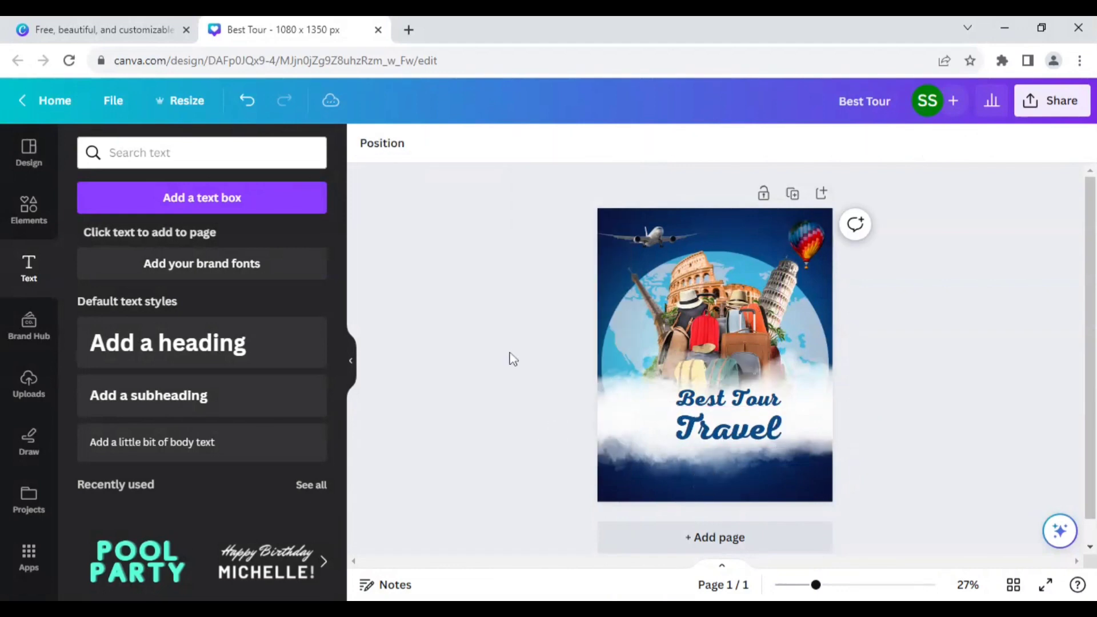
Add a plain straight line shape, coloured in the headings' dark blue and styled with long dashes
{"action": "left_click", "coordinate": [30, 213]}
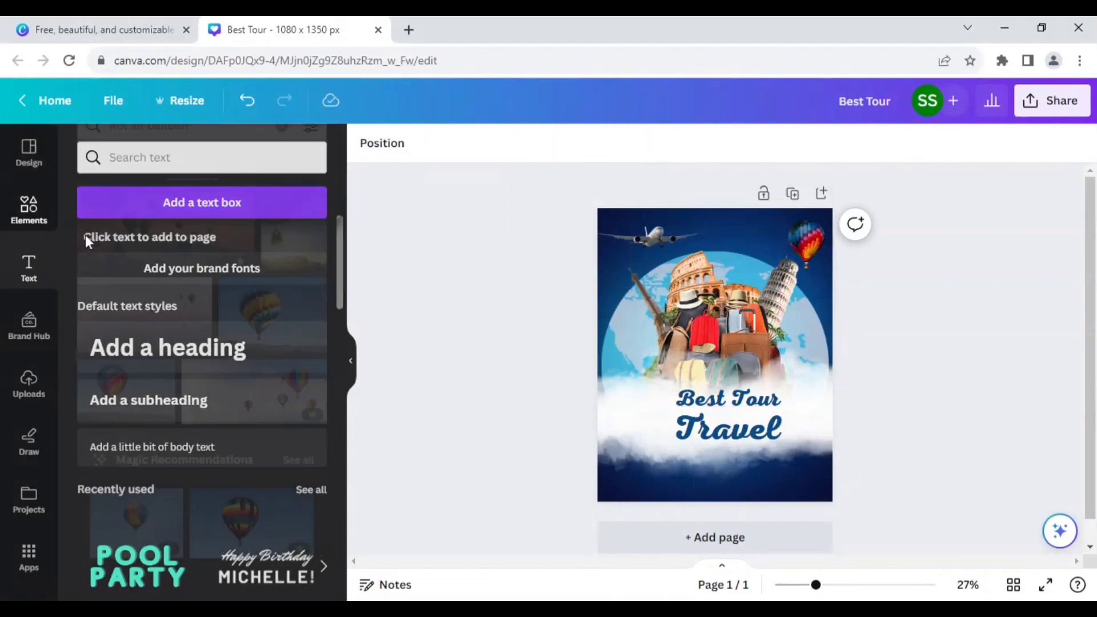
{"action": "left_click", "coordinate": [282, 153]}
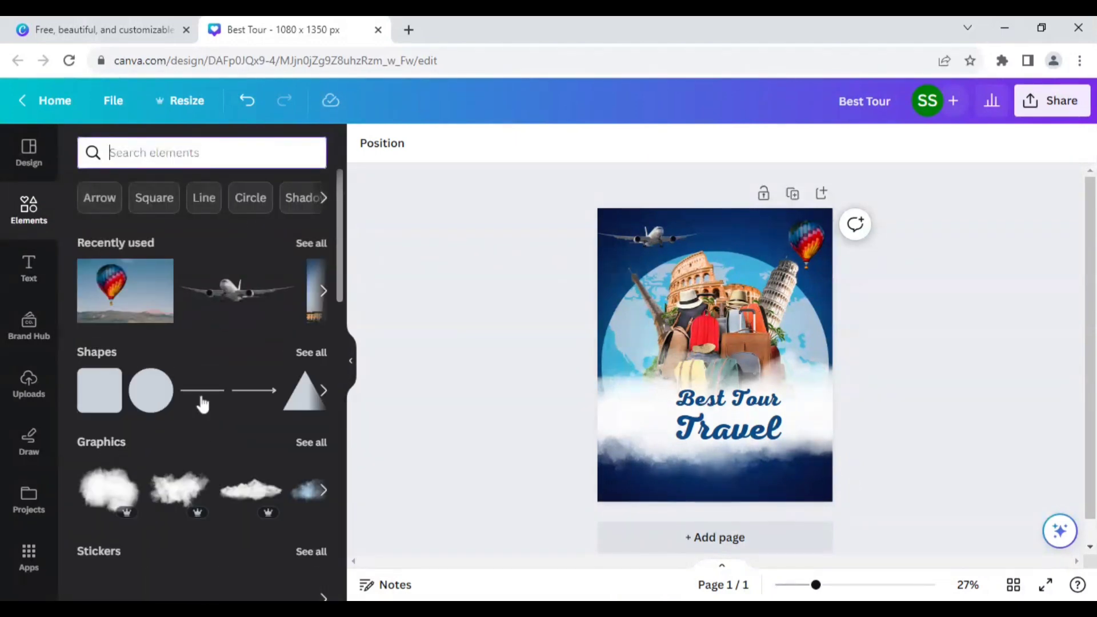
{"action": "left_click", "coordinate": [202, 391]}
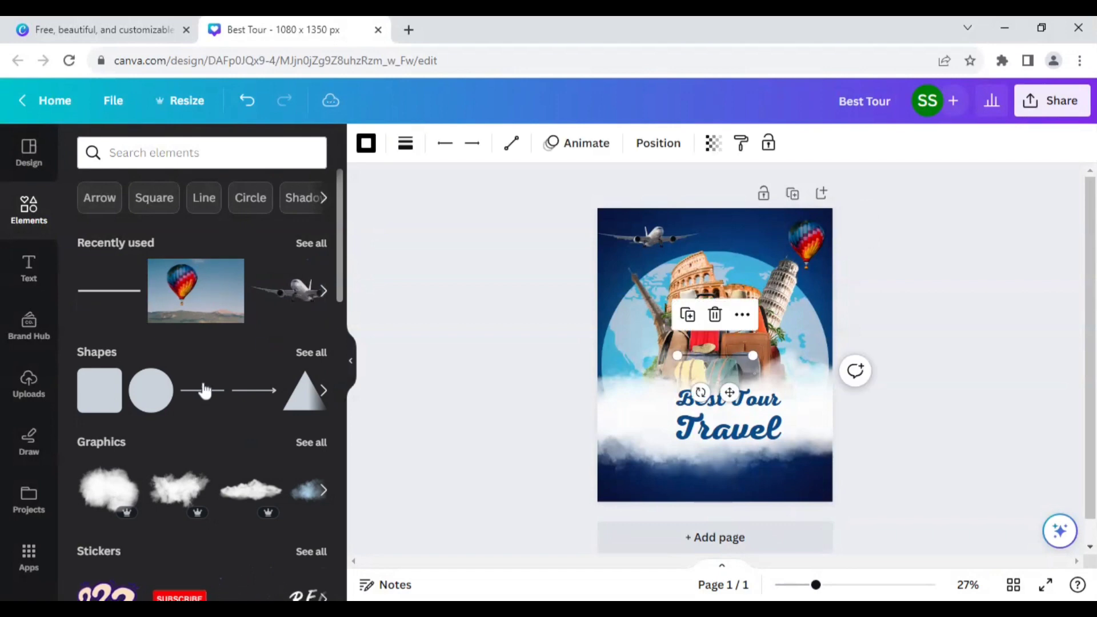
{"action": "left_click", "coordinate": [366, 144]}
{"action": "left_click", "coordinate": [180, 240]}
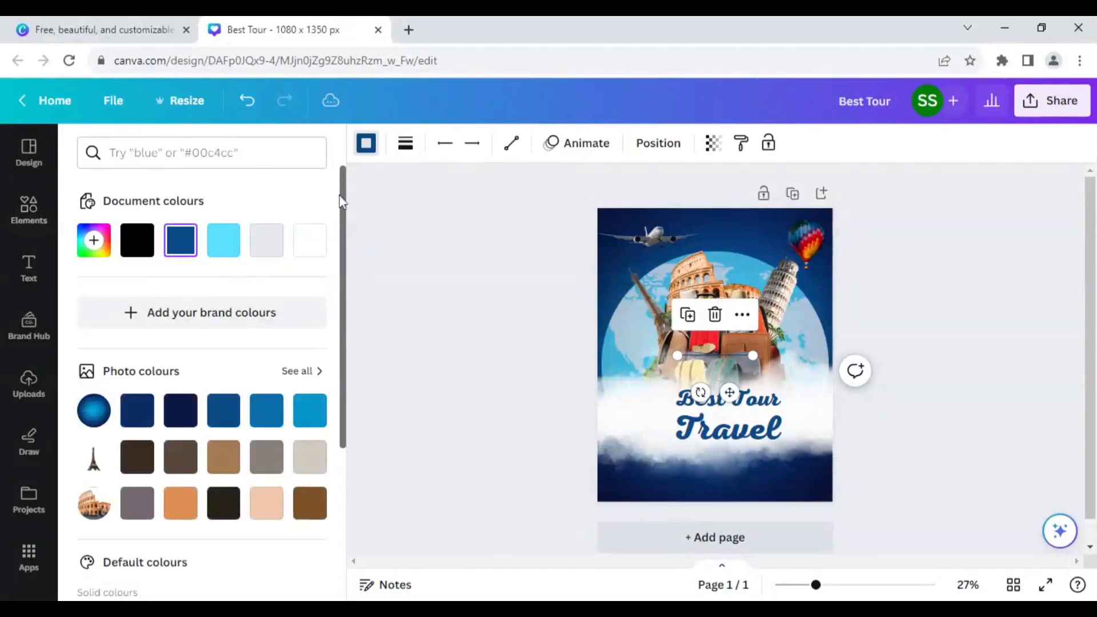
{"action": "left_click", "coordinate": [406, 145]}
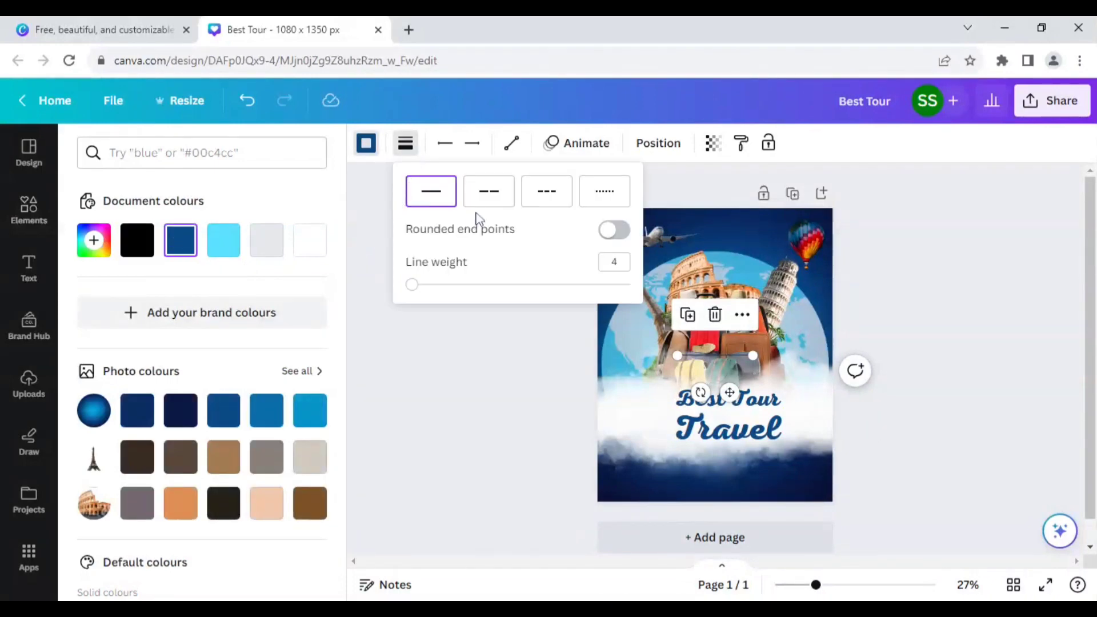
{"action": "left_click", "coordinate": [498, 204]}
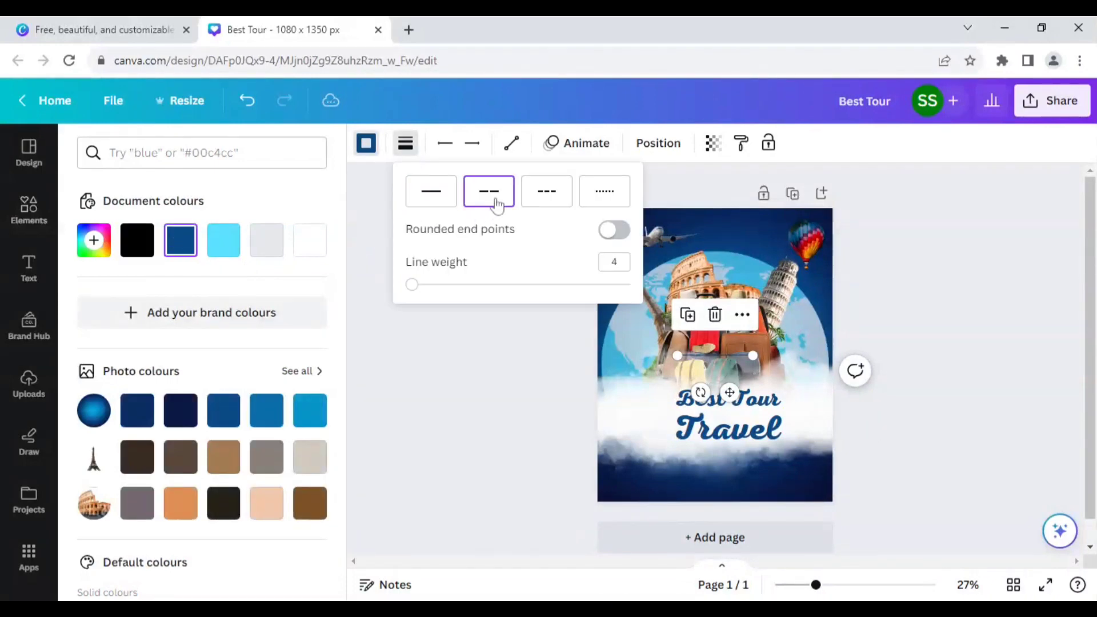
Set the dashed line's weight to 15 and place it, tilted and shortened, beside the end of "Travel"
{"action": "left_click_drag", "start_coordinate": [424, 288], "coordinate": [438, 290]}
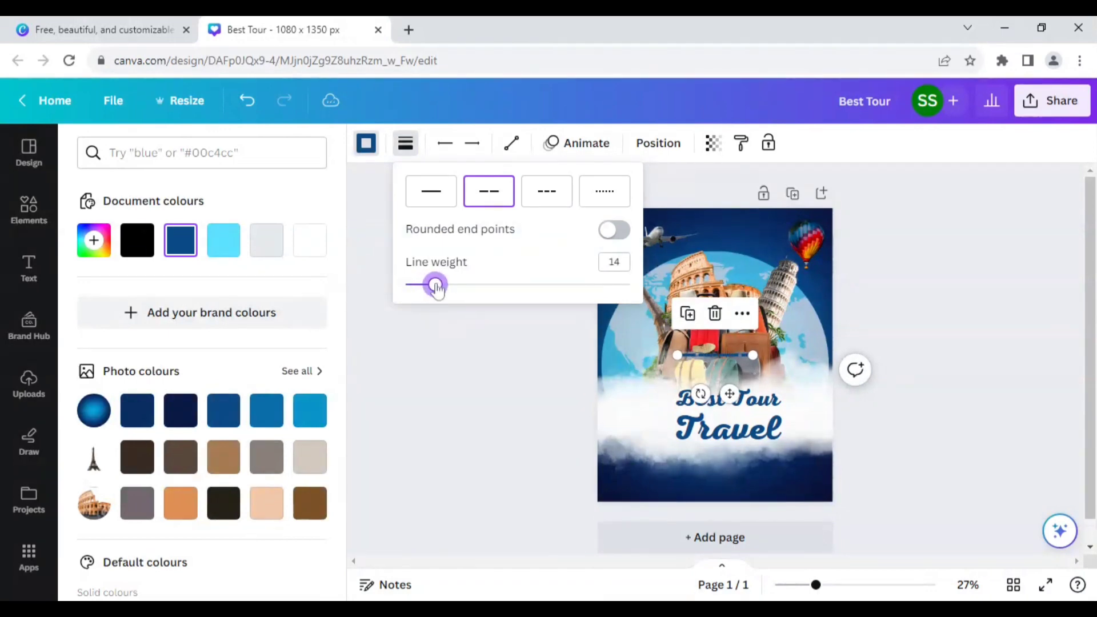
{"action": "left_click", "coordinate": [419, 374]}
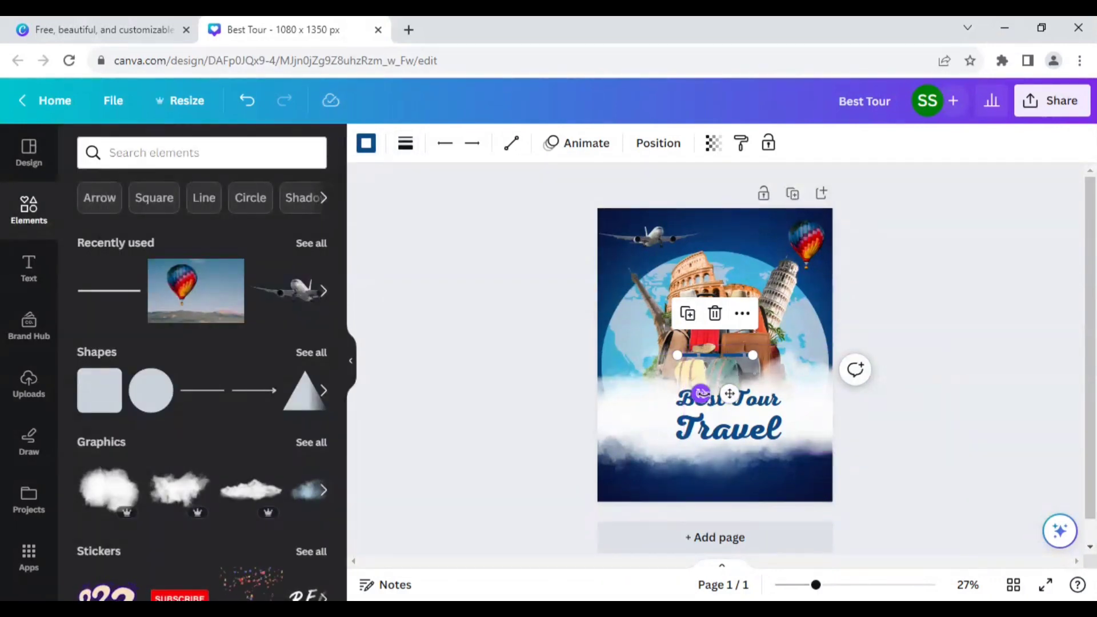
{"action": "left_click_drag", "start_coordinate": [702, 394], "coordinate": [765, 425]}
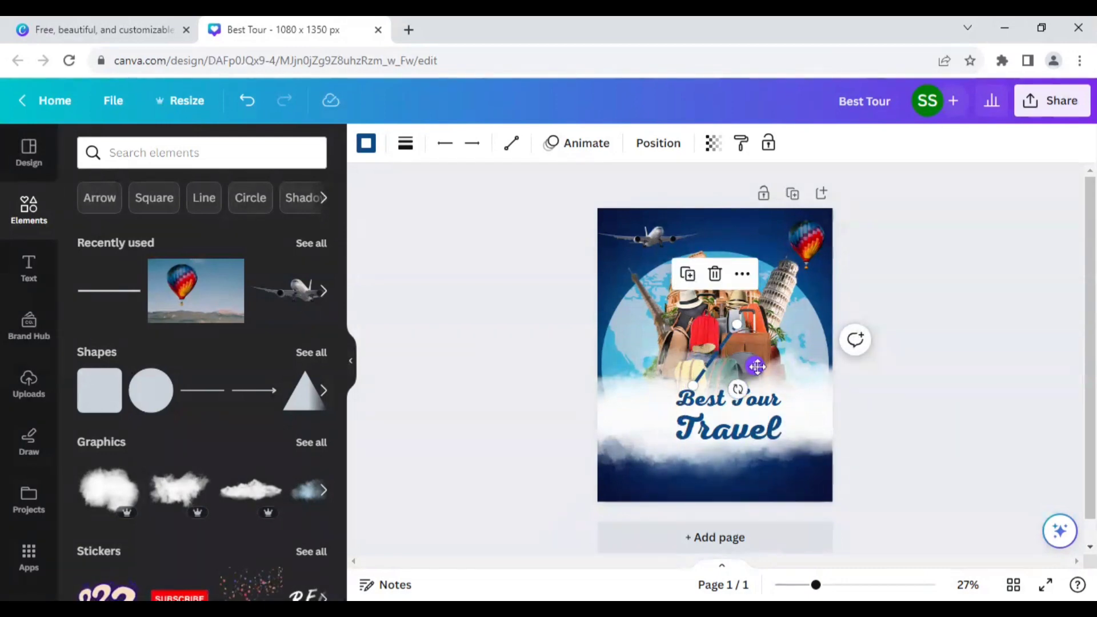
{"action": "left_click_drag", "start_coordinate": [756, 366], "coordinate": [840, 418]}
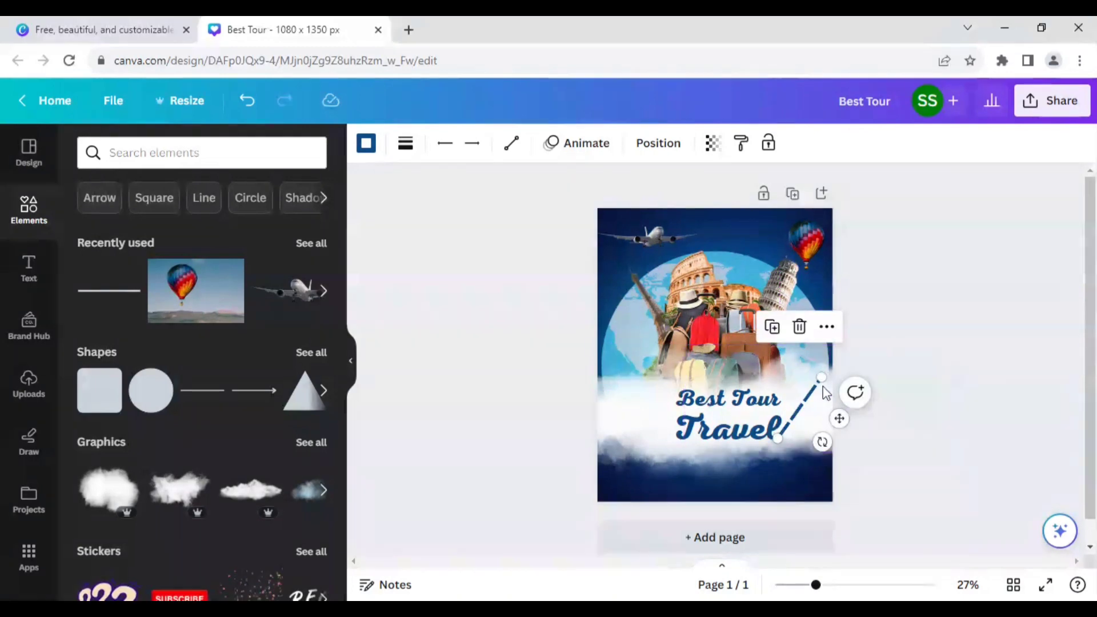
{"action": "left_click_drag", "start_coordinate": [821, 377], "coordinate": [787, 438]}
Raise the tilted line's lower end clear of the "l" in "Travel", making it about 121 long at -53°
{"action": "left_click_drag", "start_coordinate": [816, 584], "coordinate": [825, 585]}
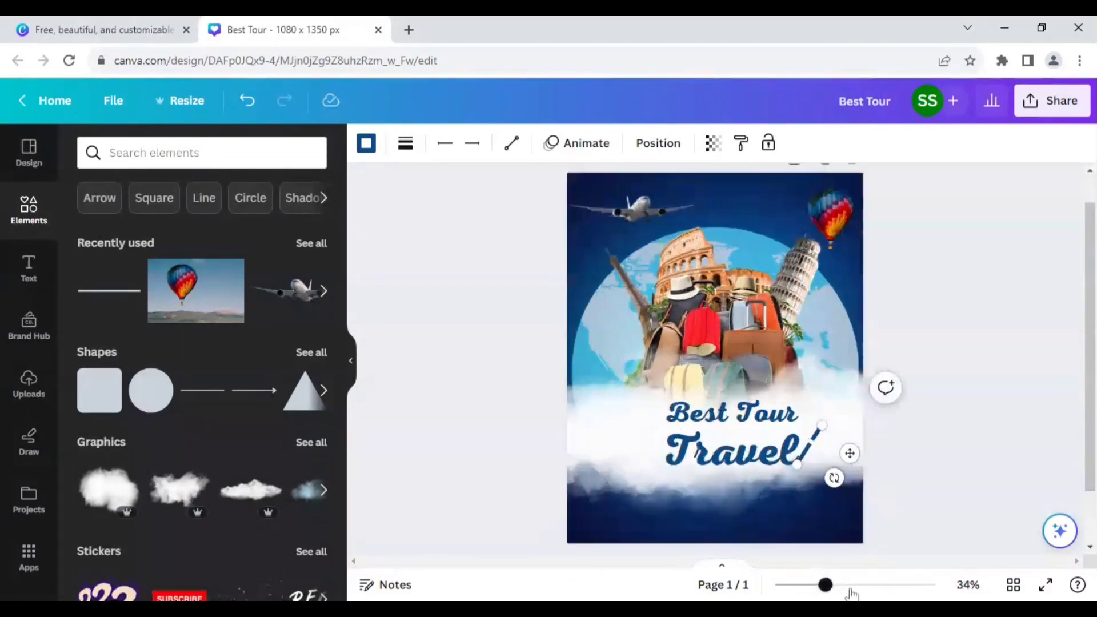
{"action": "left_click", "coordinate": [851, 588]}
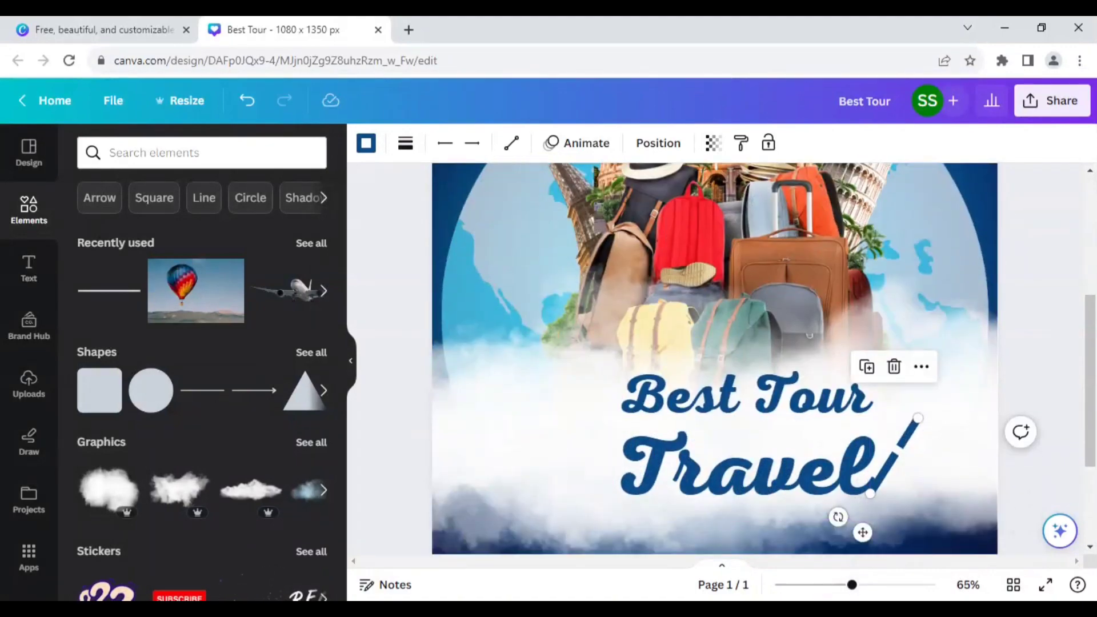
{"action": "left_click_drag", "start_coordinate": [871, 493], "coordinate": [873, 488]}
{"action": "left_click", "coordinate": [922, 364]}
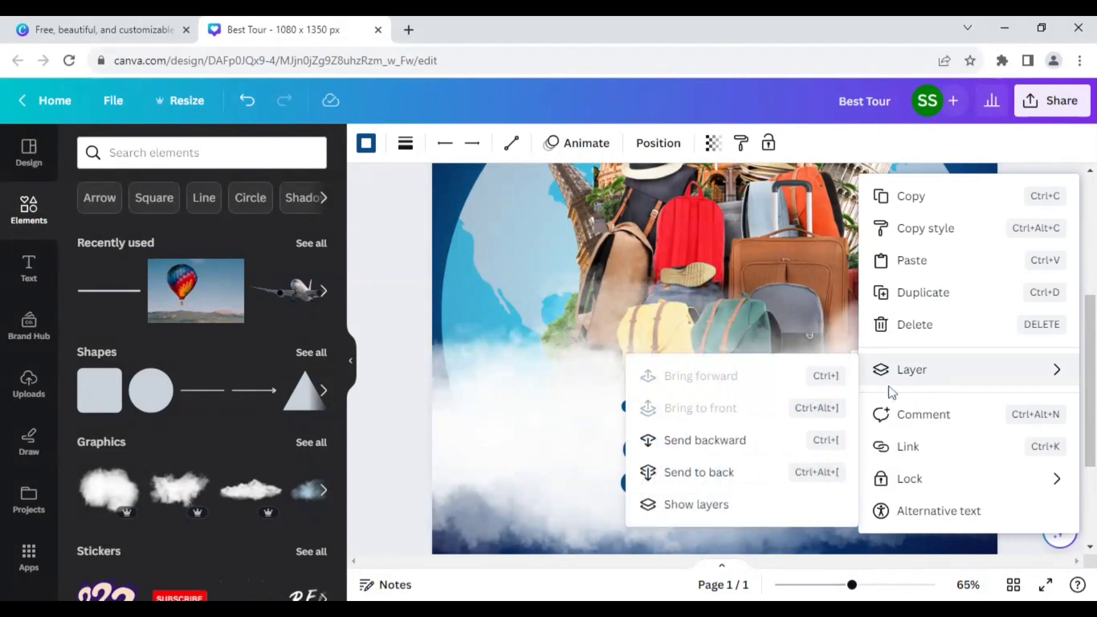
{"action": "left_click", "coordinate": [502, 447]}
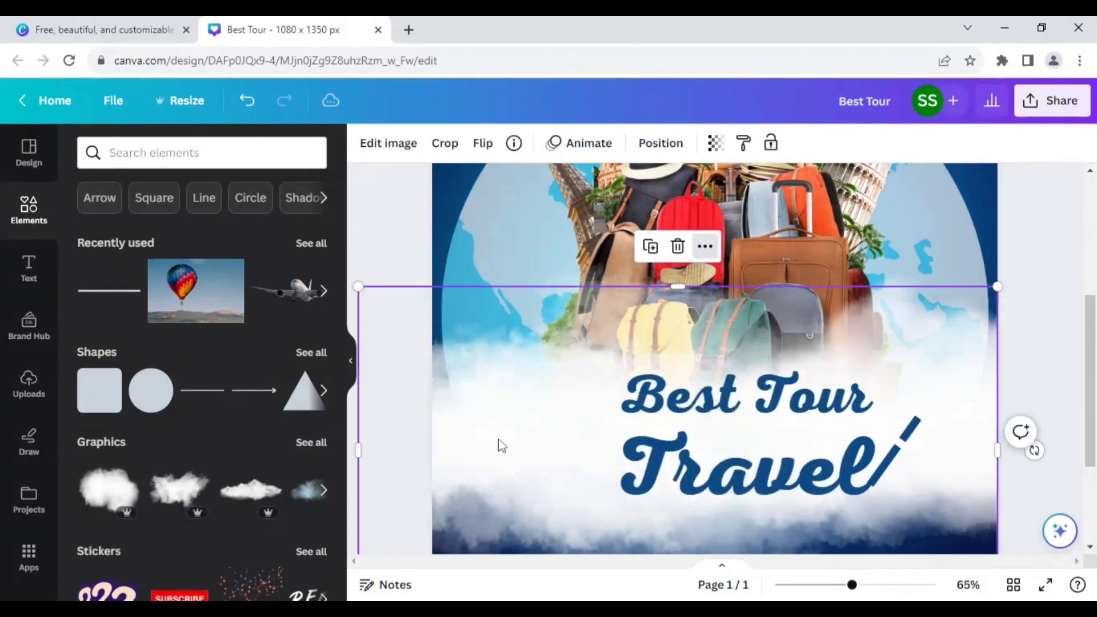
{"action": "left_click", "coordinate": [878, 485]}
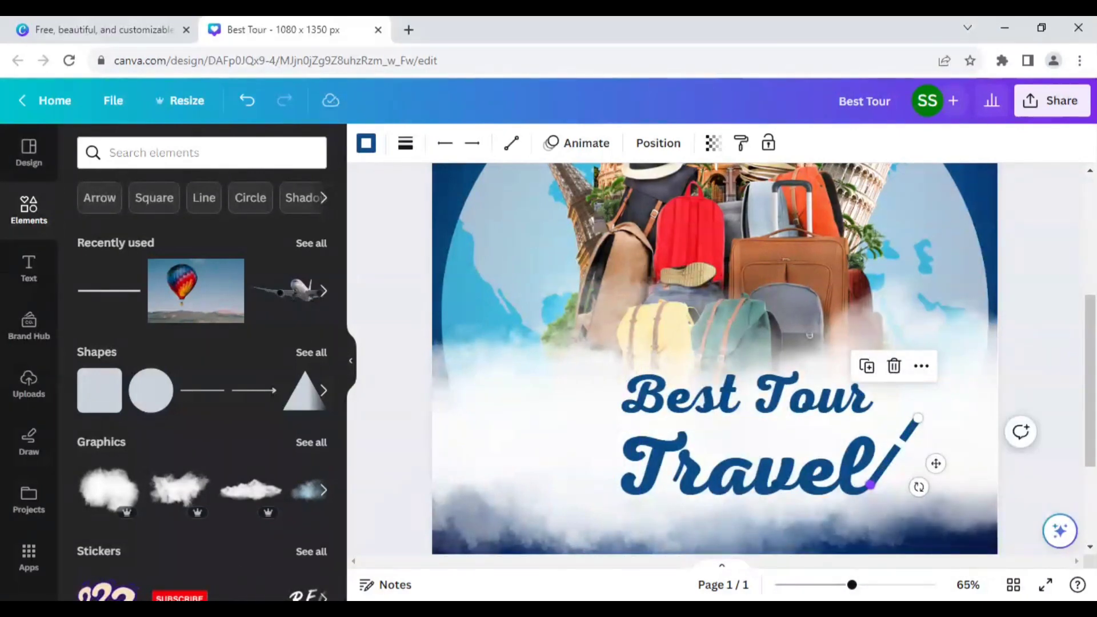
{"action": "left_click_drag", "start_coordinate": [877, 483], "coordinate": [880, 469]}
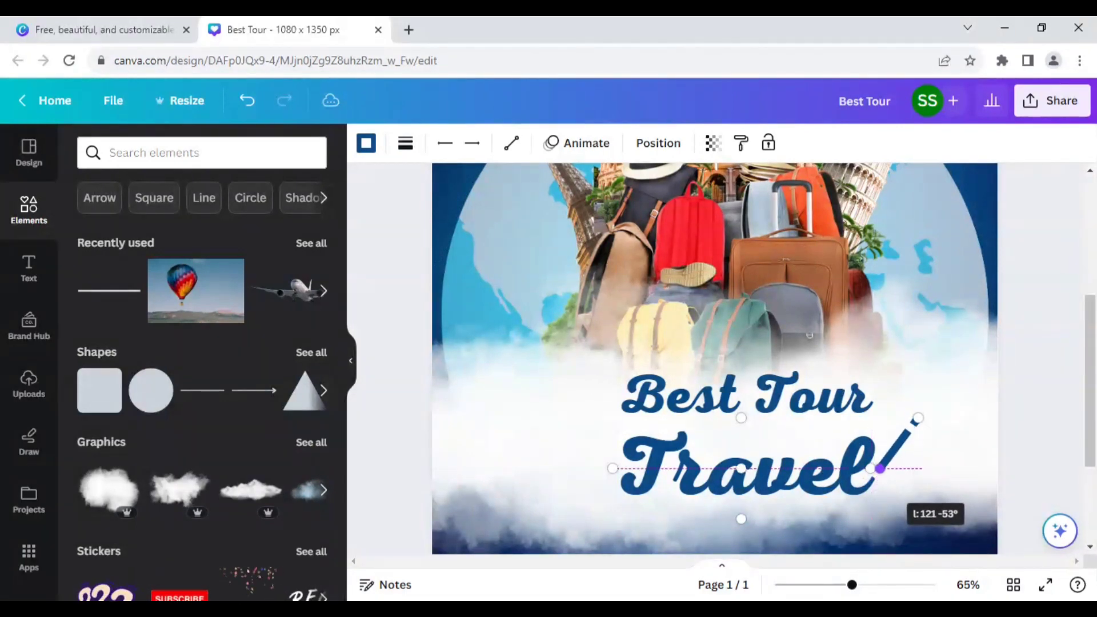
Switch the tilted line beside "Travel" to the style with shorter dashes
{"action": "left_click", "coordinate": [902, 454]}
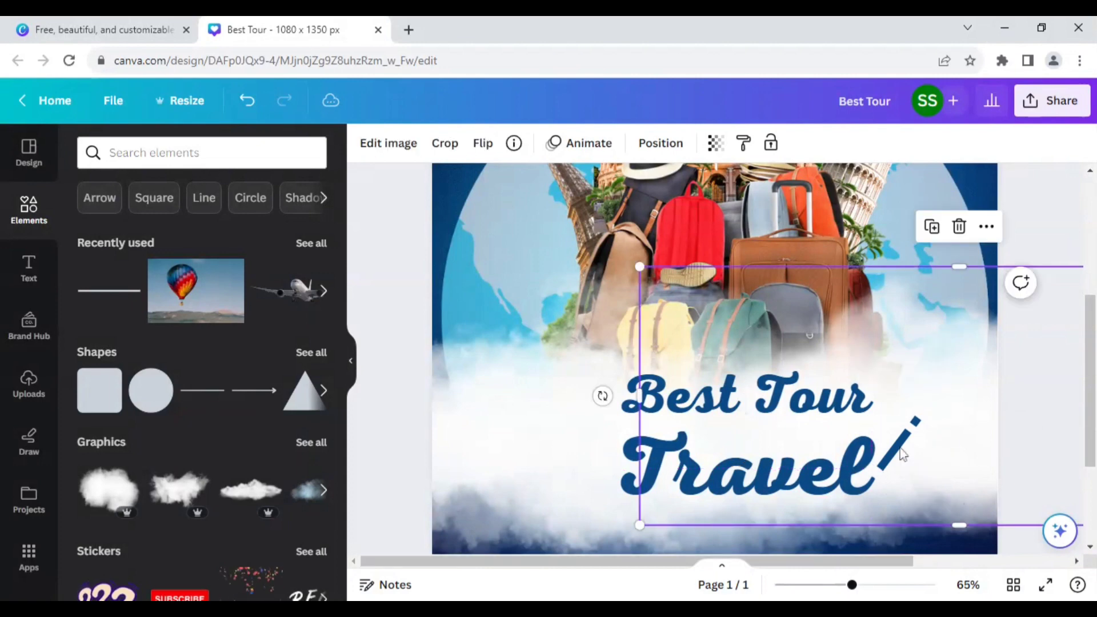
{"action": "left_click", "coordinate": [898, 453]}
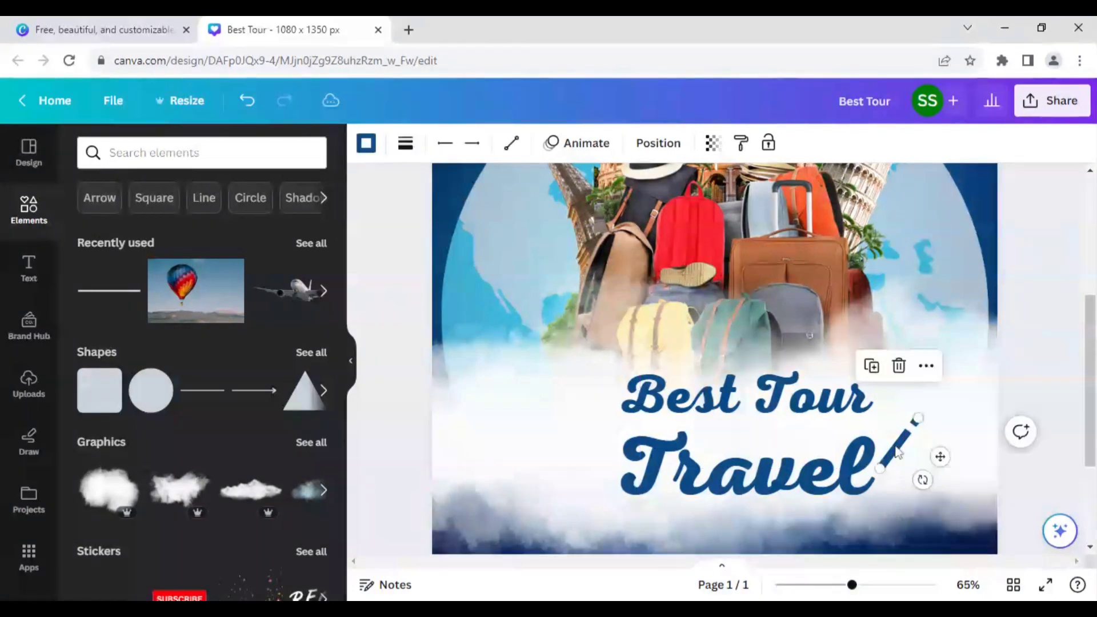
{"action": "left_click", "coordinate": [403, 144]}
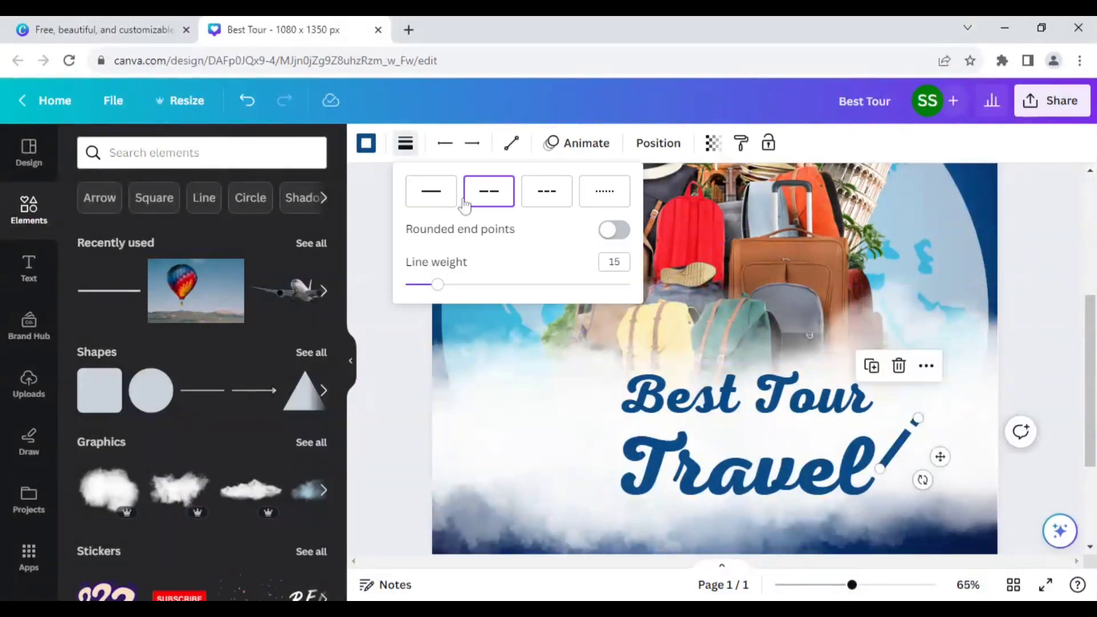
{"action": "left_click", "coordinate": [549, 203]}
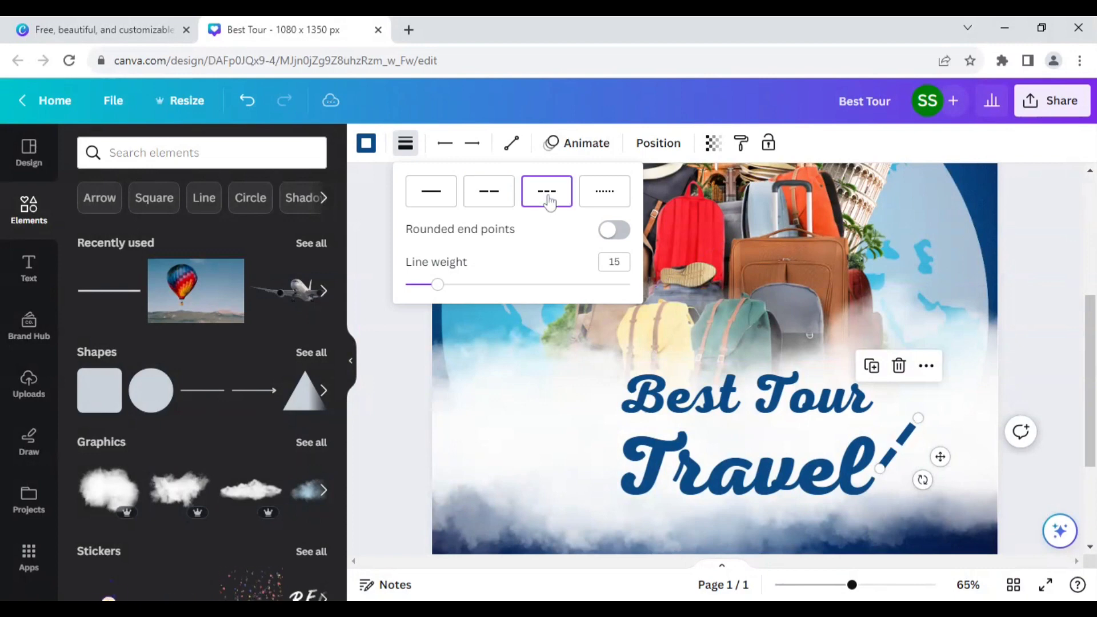
{"action": "left_click", "coordinate": [508, 432]}
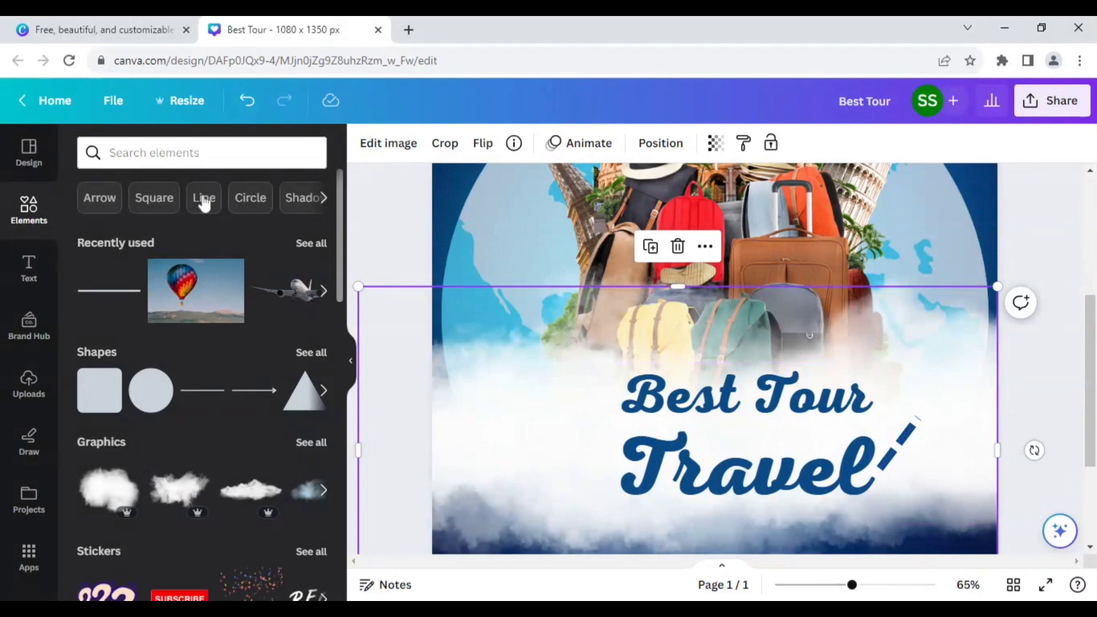
Search the elements for "airplane icon" and add the solid, upward-pointing airplane graphic
{"action": "left_click", "coordinate": [154, 153]}
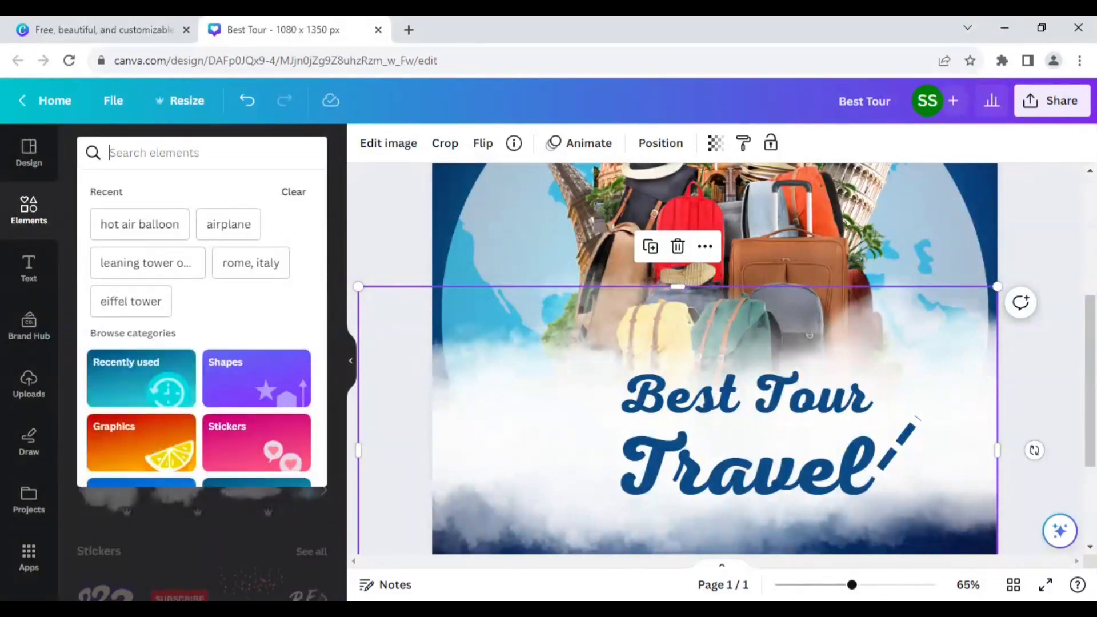
{"action": "type", "text": "airplane"}
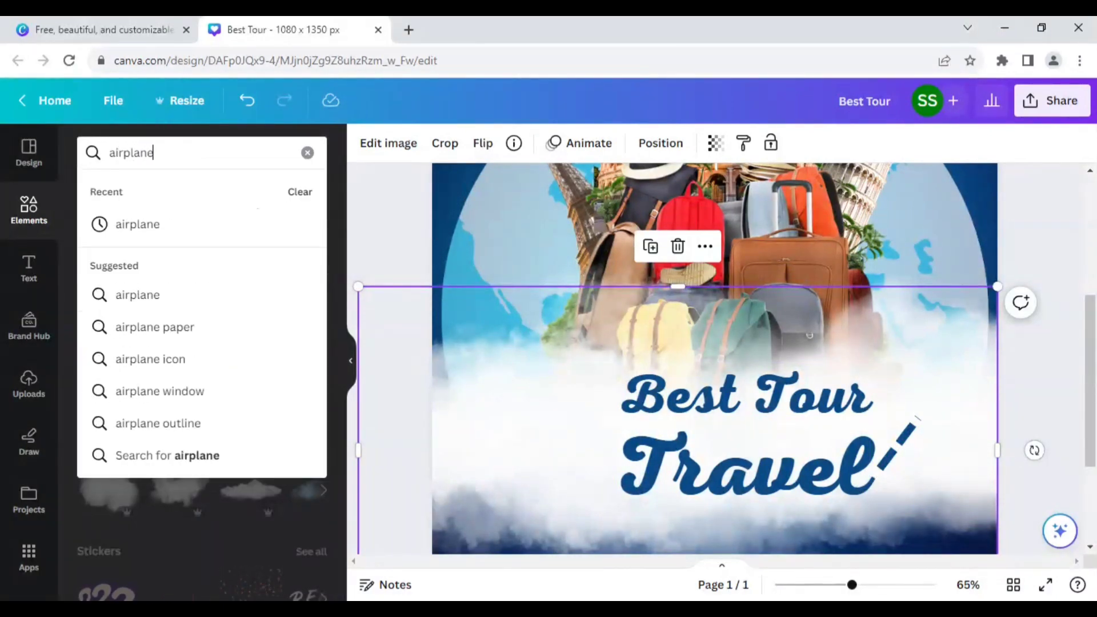
{"action": "type", "text": " icon"}
{"action": "key", "text": "Return"}
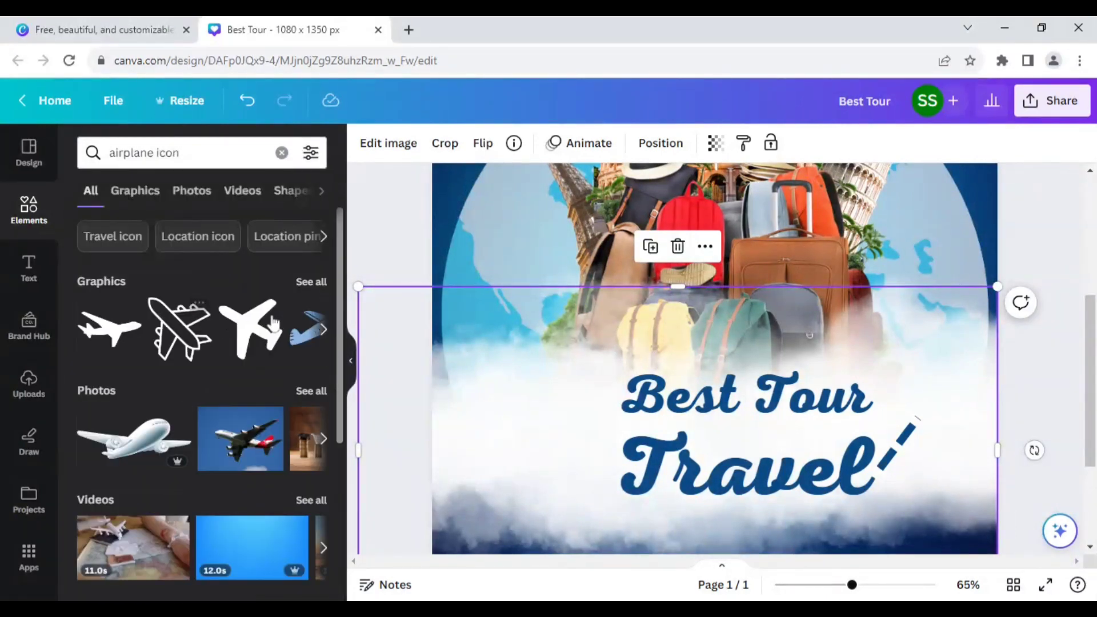
{"action": "left_click", "coordinate": [304, 284]}
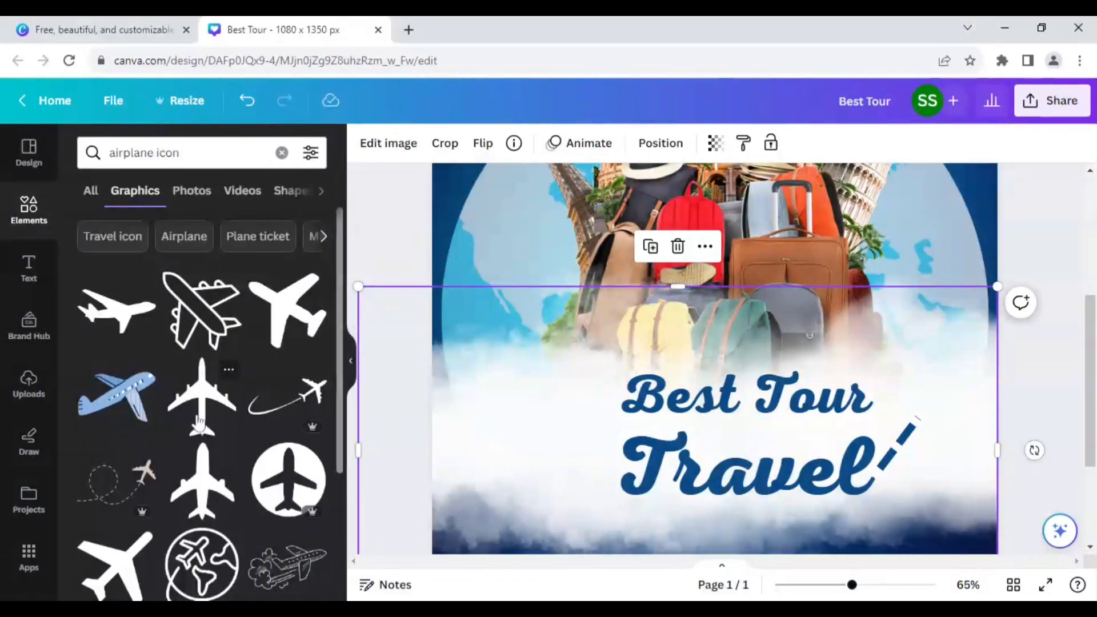
{"action": "left_click", "coordinate": [199, 423]}
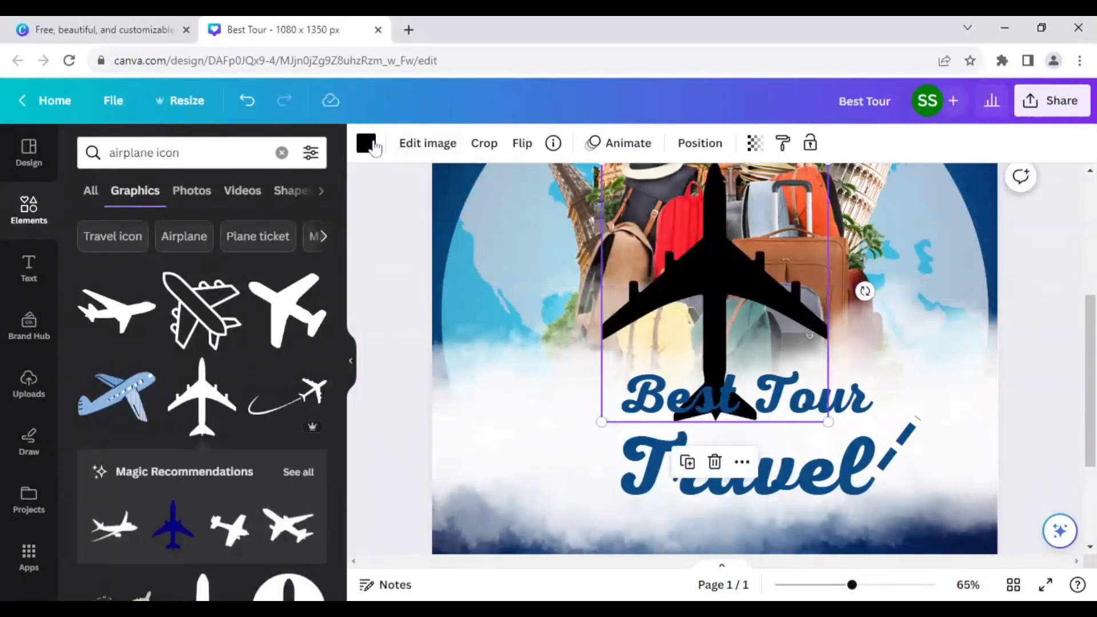
Colour the airplane icon in the headings' dark blue and shrink it to a small size
{"action": "left_click", "coordinate": [368, 144]}
{"action": "left_click", "coordinate": [182, 241]}
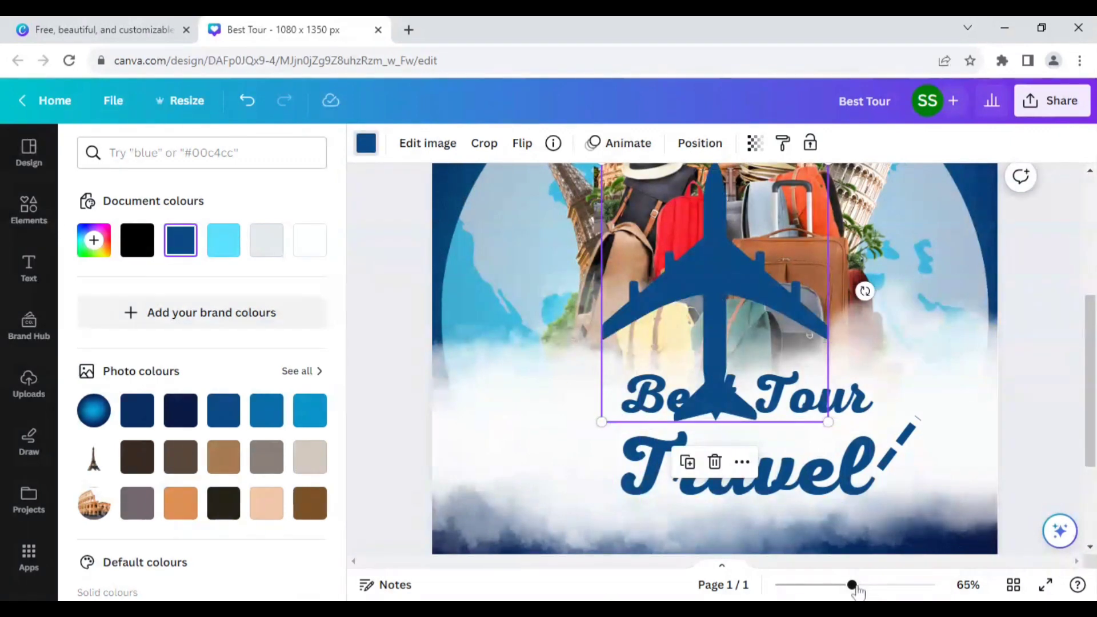
{"action": "left_click_drag", "start_coordinate": [852, 585], "coordinate": [834, 585]}
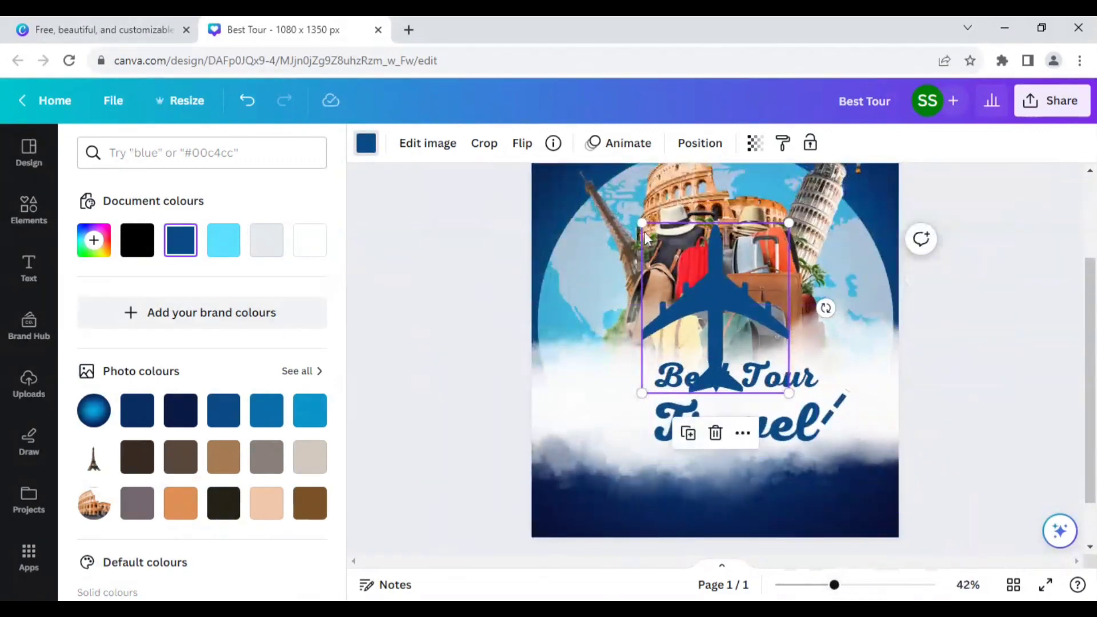
{"action": "left_click_drag", "start_coordinate": [641, 223], "coordinate": [785, 321]}
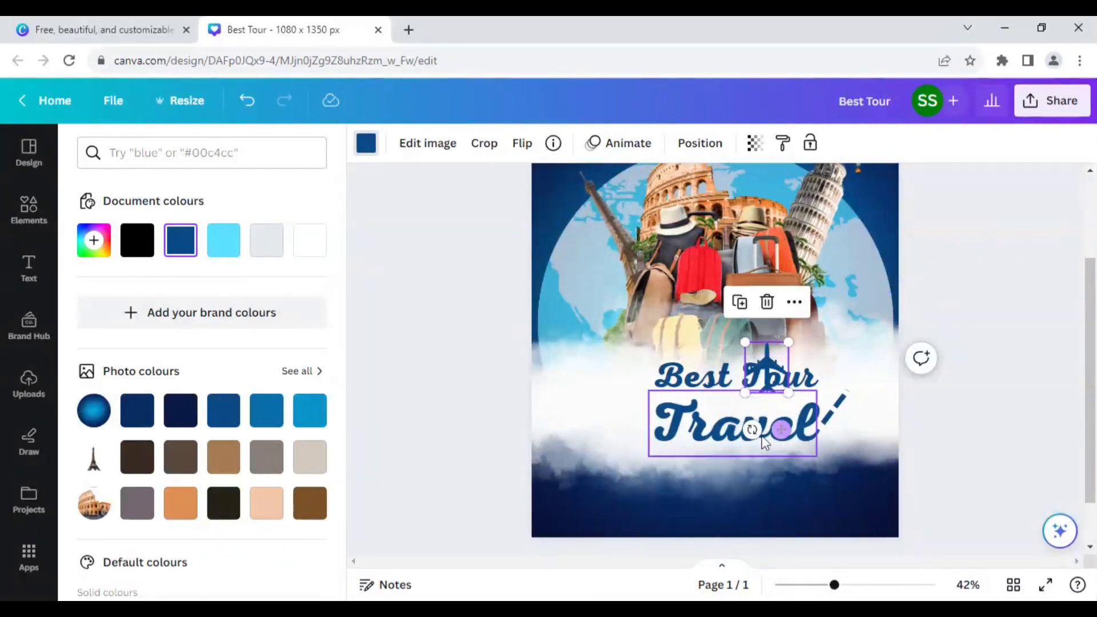
Rotate the small airplane icon to 36° and place it at the upper end of the dashed line
{"action": "left_click_drag", "start_coordinate": [754, 430], "coordinate": [725, 415]}
{"action": "left_click_drag", "start_coordinate": [782, 359], "coordinate": [866, 355]}
{"action": "left_click_drag", "start_coordinate": [819, 424], "coordinate": [812, 421]}
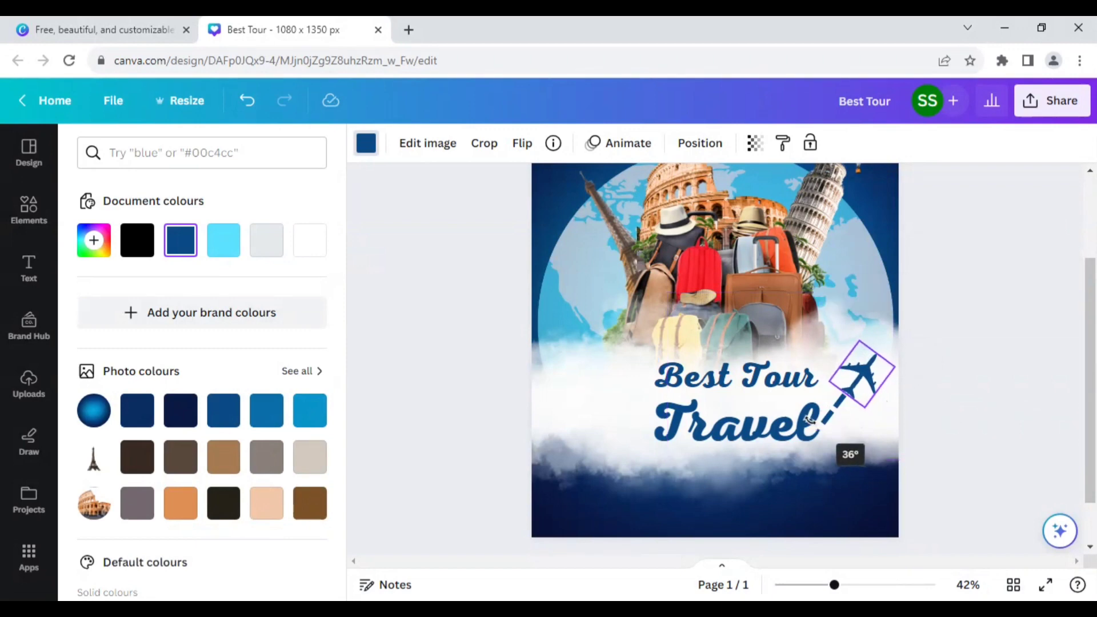
{"action": "left_click_drag", "start_coordinate": [811, 420], "coordinate": [811, 420]}
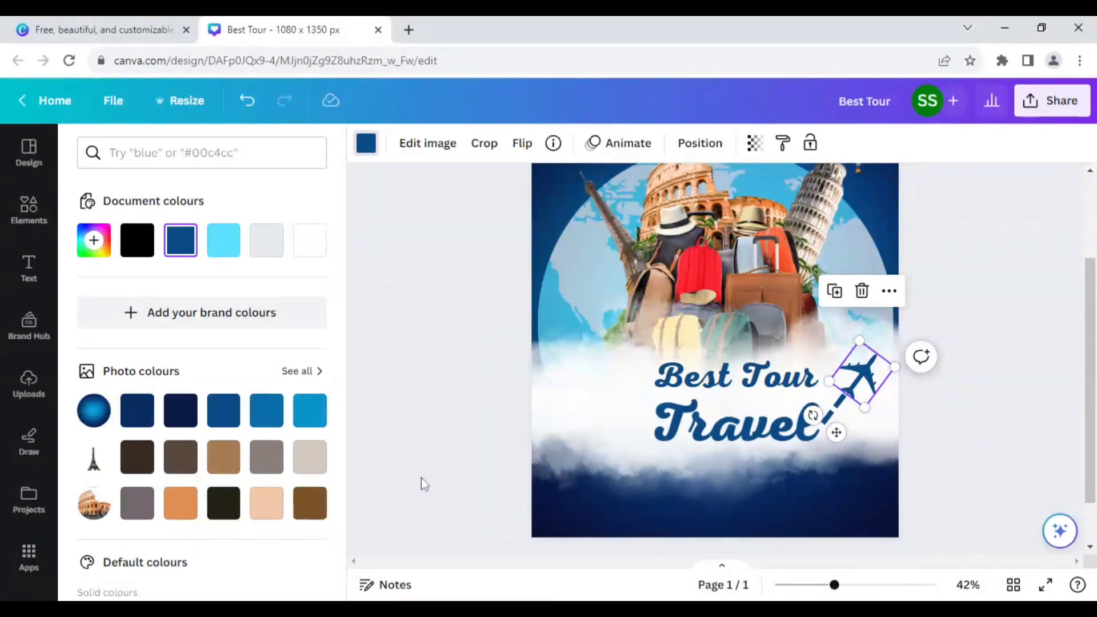
Move the "Best Tour" and "Travel" texts, dashed line and airplane icon together slightly left to centre them better on the page
{"action": "left_click_drag", "start_coordinate": [828, 592], "coordinate": [822, 593]}
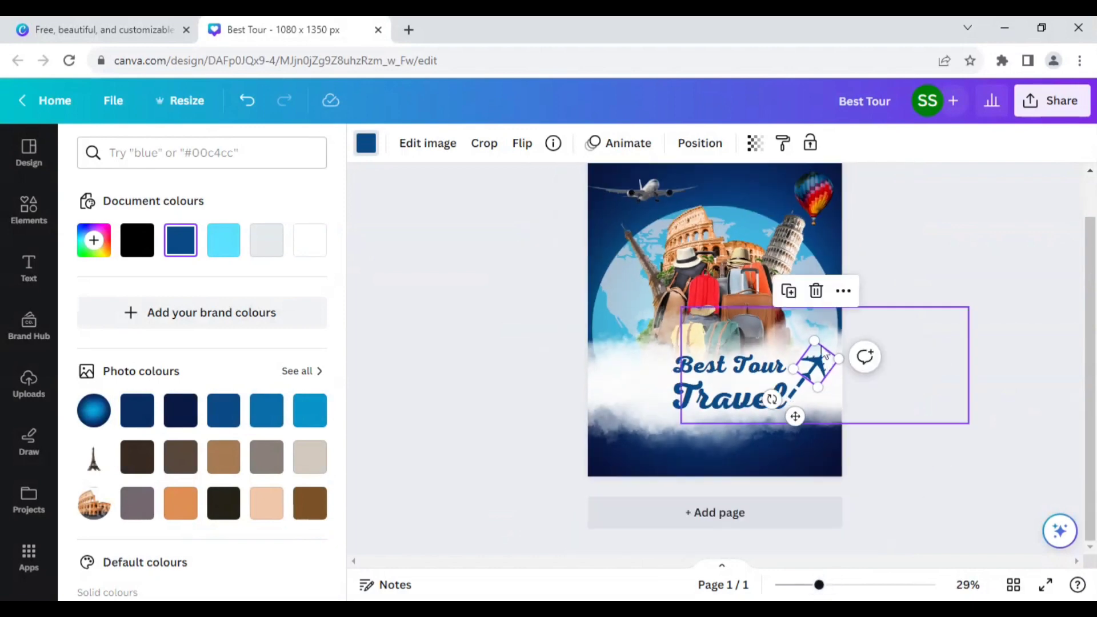
{"action": "left_click", "coordinate": [785, 345]}
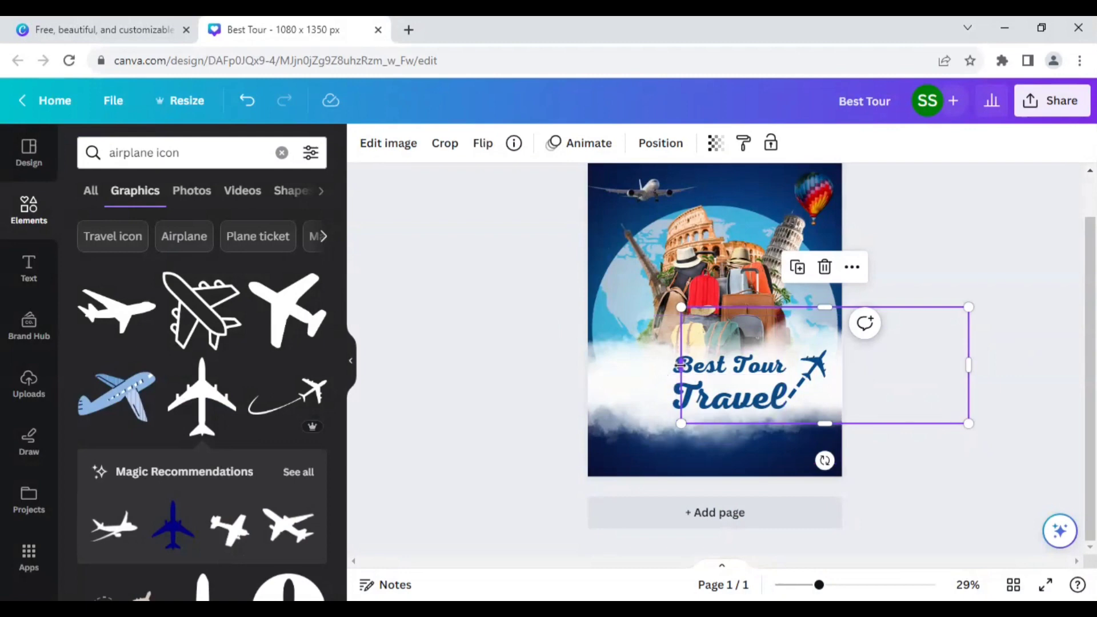
{"action": "left_click", "coordinate": [731, 369]}
{"action": "left_click", "coordinate": [740, 395], "text": "shift"}
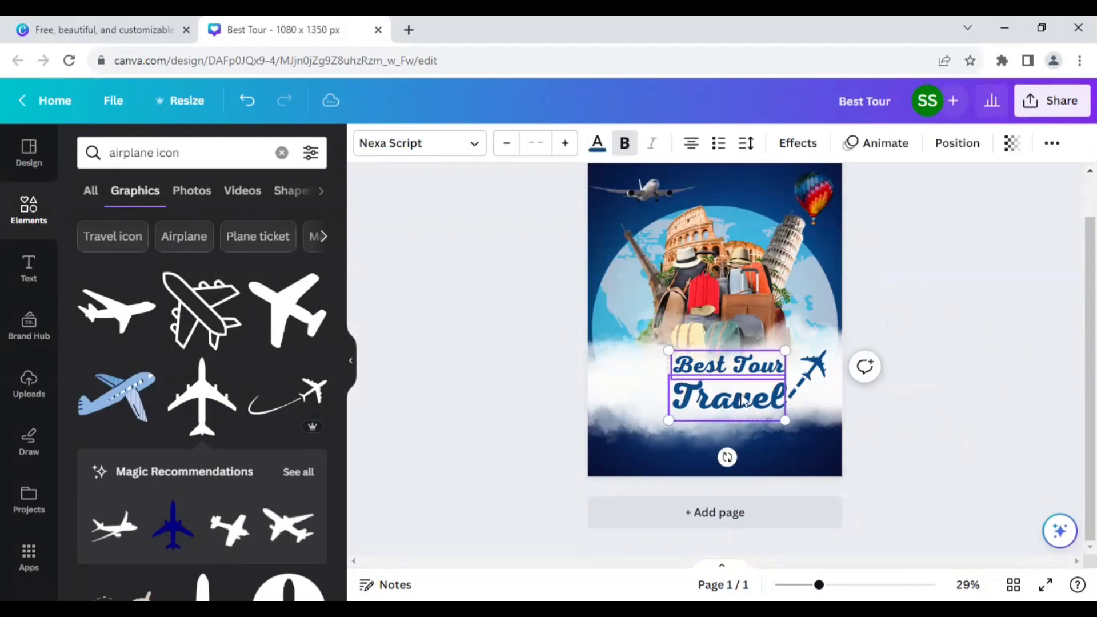
{"action": "left_click", "coordinate": [805, 388], "text": "shift"}
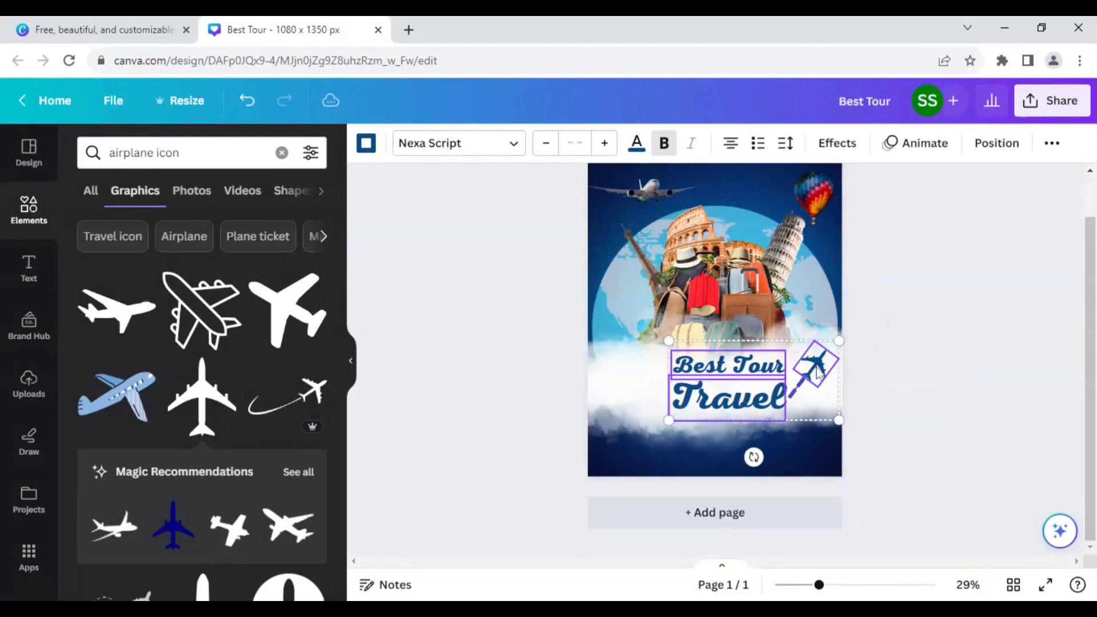
{"action": "left_click_drag", "start_coordinate": [807, 370], "coordinate": [780, 372]}
{"action": "left_click_drag", "start_coordinate": [780, 372], "coordinate": [780, 372]}
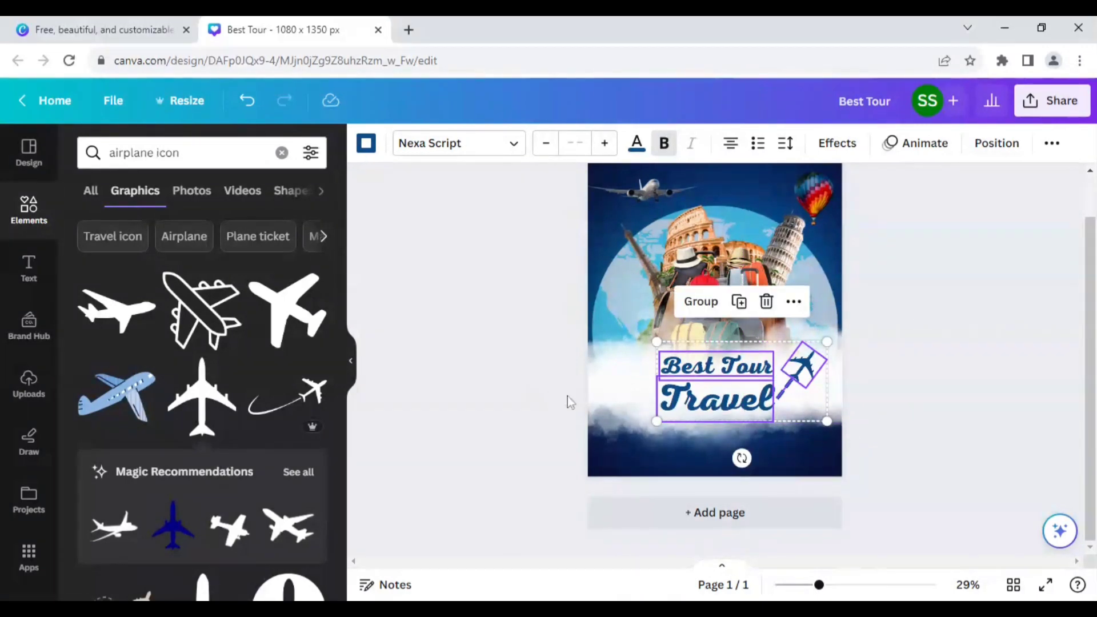
{"action": "left_click", "coordinate": [629, 265]}
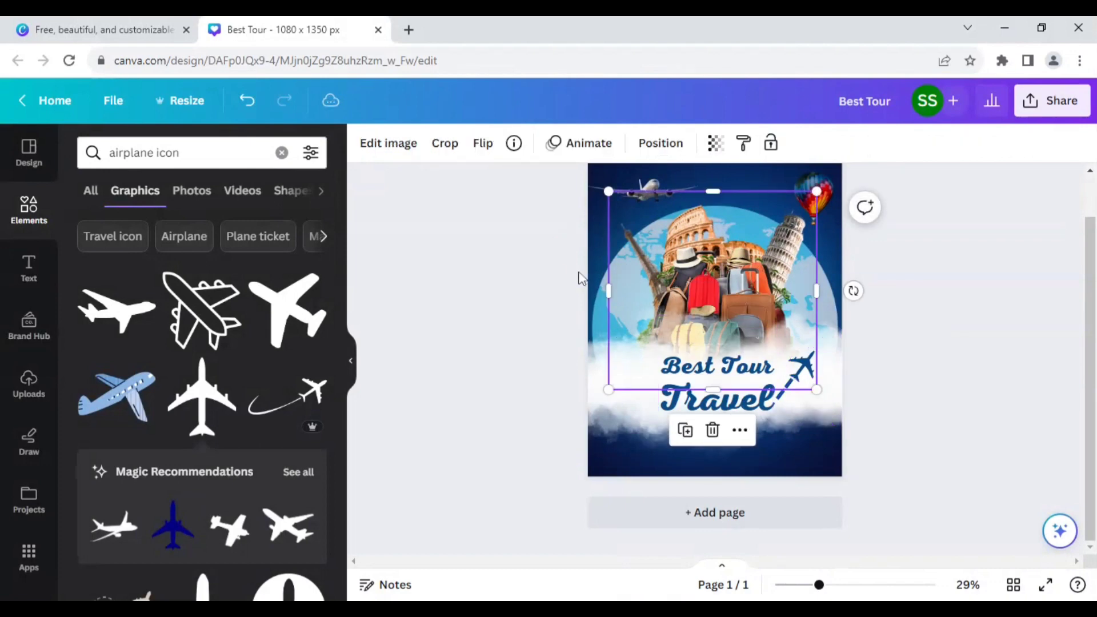
{"action": "left_click", "coordinate": [753, 170]}
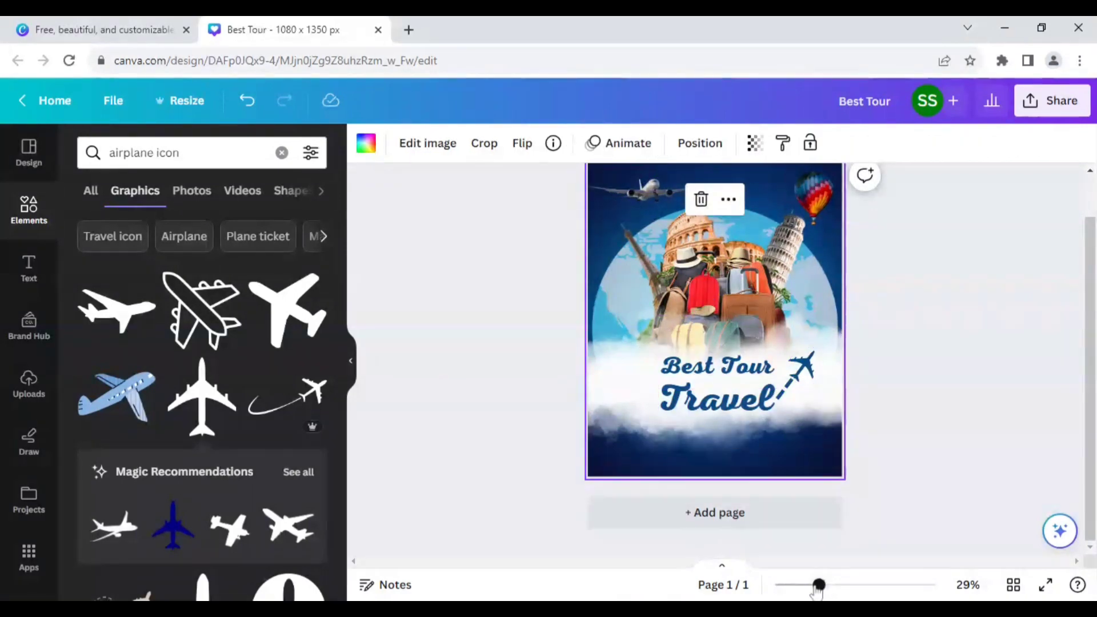
{"action": "left_click_drag", "start_coordinate": [819, 585], "coordinate": [811, 585]}
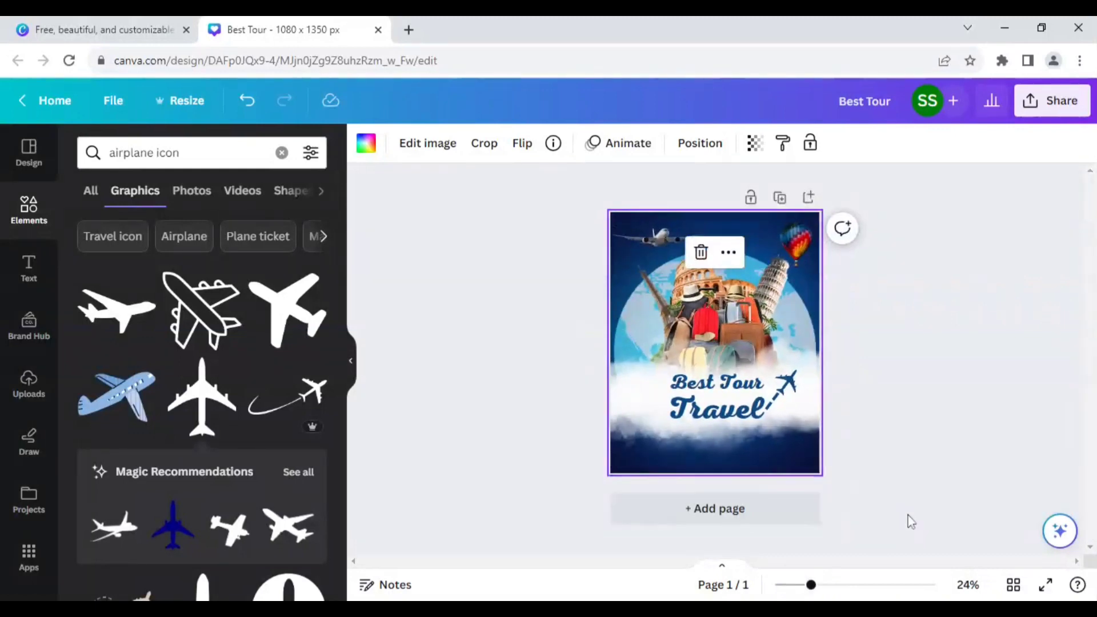